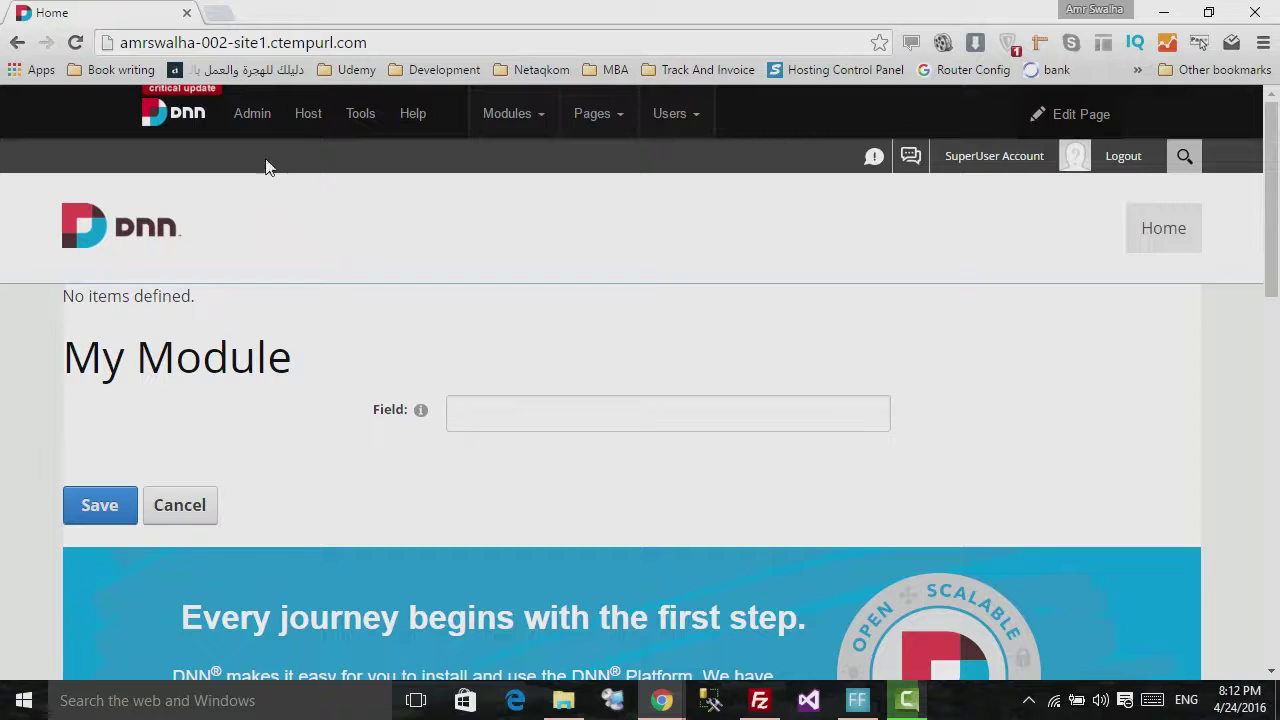
# - Open Page Management and start adding pages under the My DNN Demo Site root
pyautogui.moveTo(257, 133)
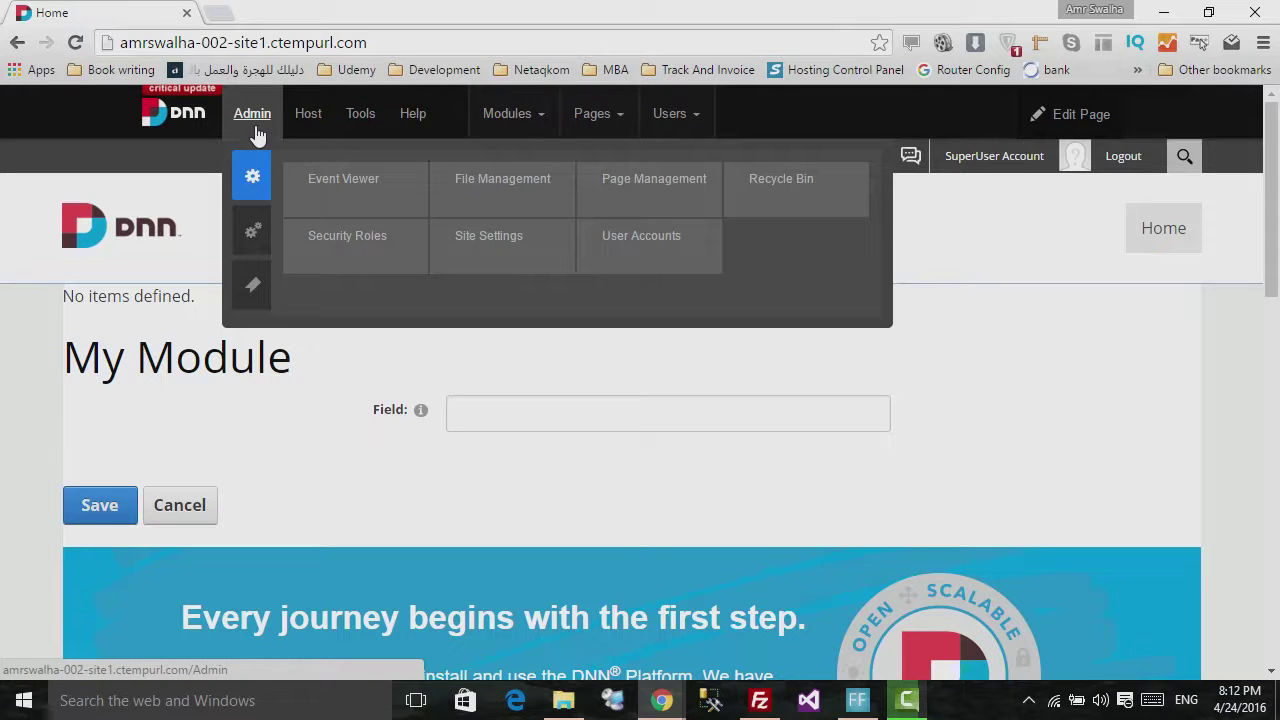
pyautogui.click(649, 182)
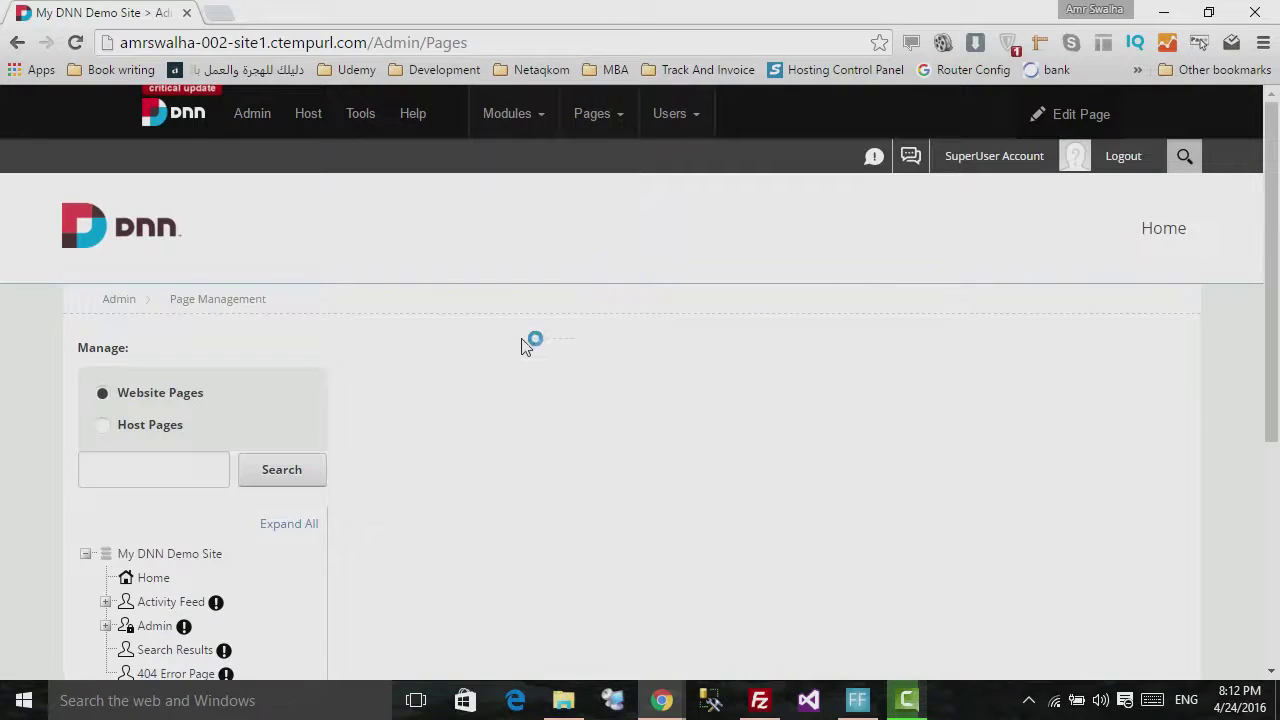
pyautogui.scroll(-3, 443, 451)
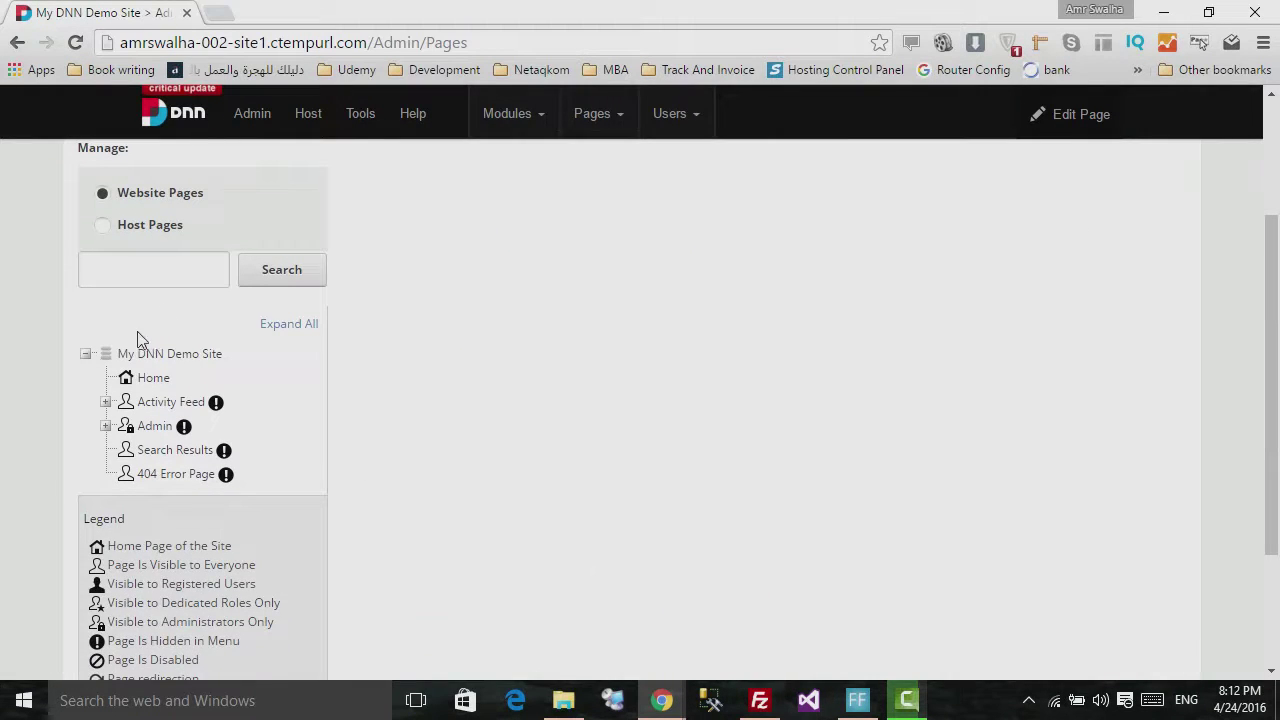
pyautogui.rightClick(148, 449)
pyautogui.click(279, 397)
pyautogui.rightClick(193, 365)
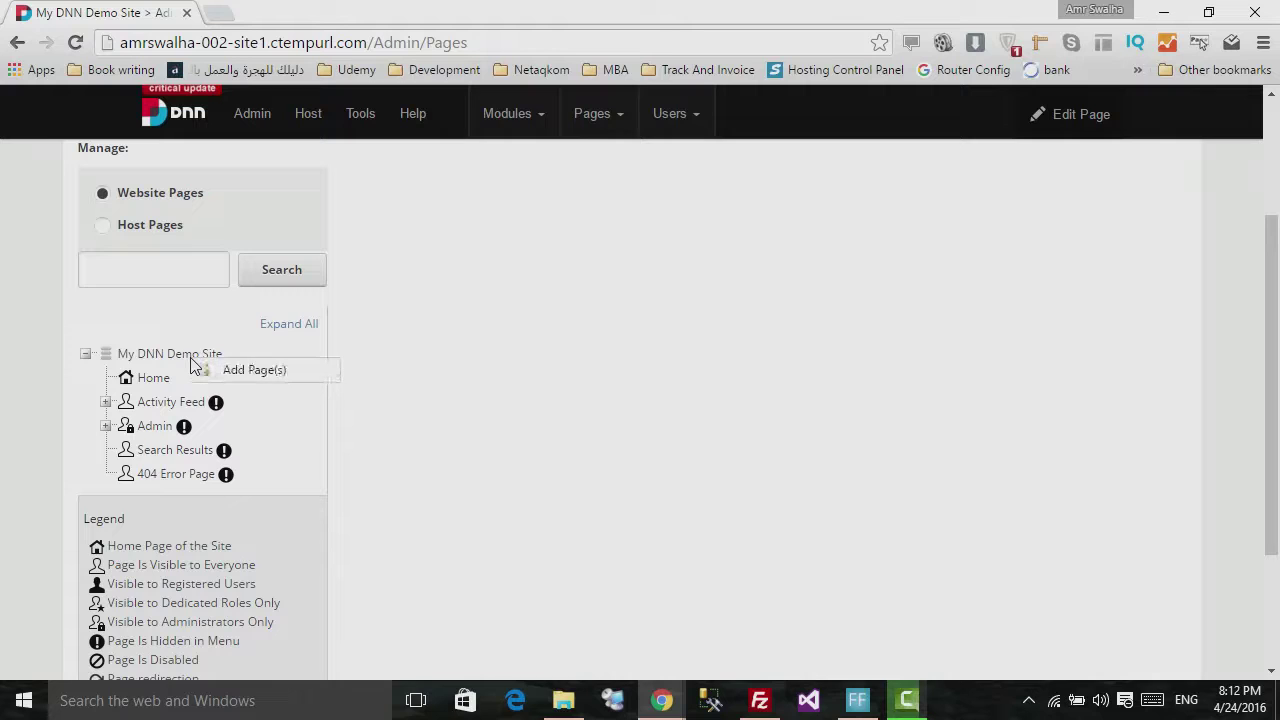
pyautogui.click(289, 378)
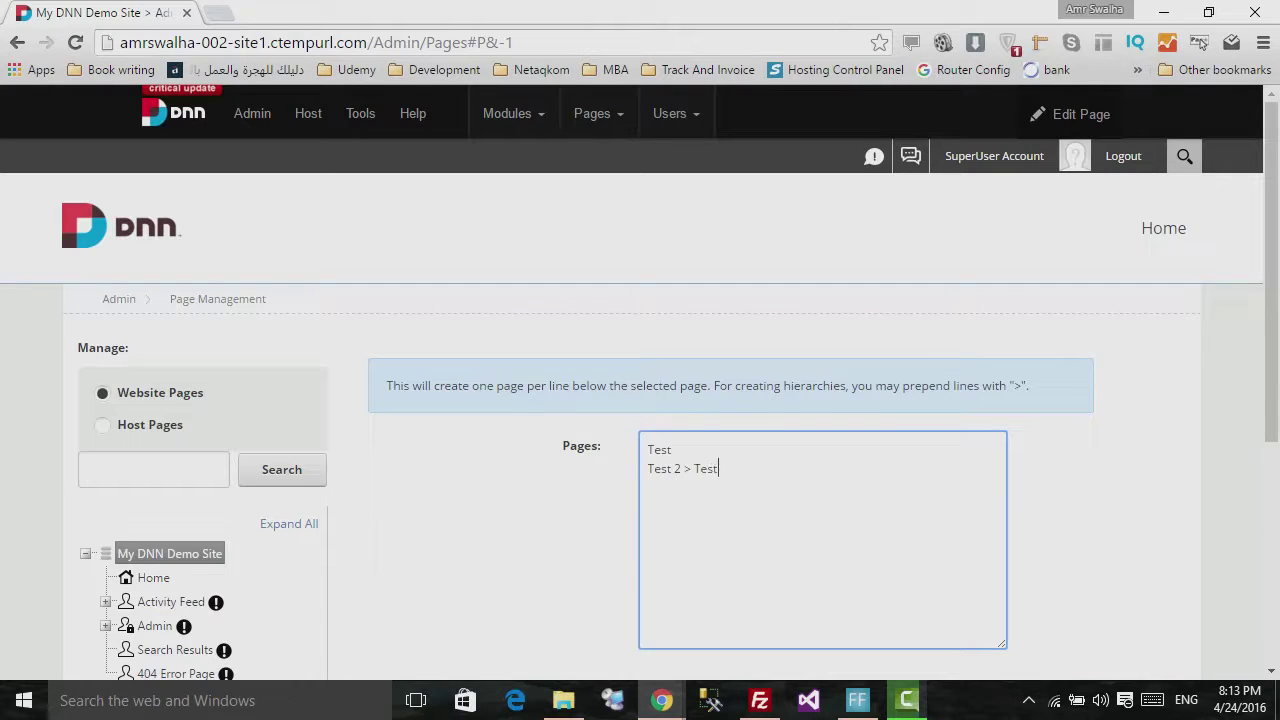
# - Remove the "Test 2 > Test 3" line from the page list and create a single page named "Test Page"
pyautogui.scroll(-1, 640, 400)
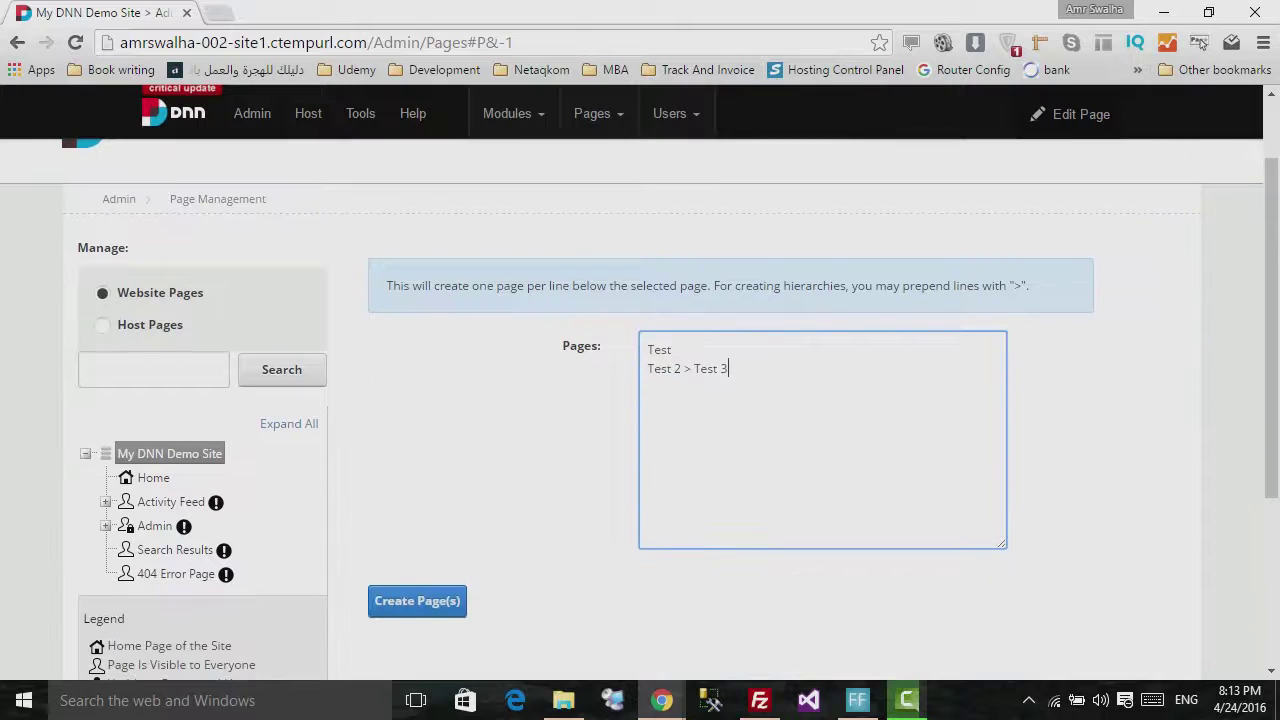
pyautogui.moveTo(728, 368); pyautogui.dragTo(630, 372)
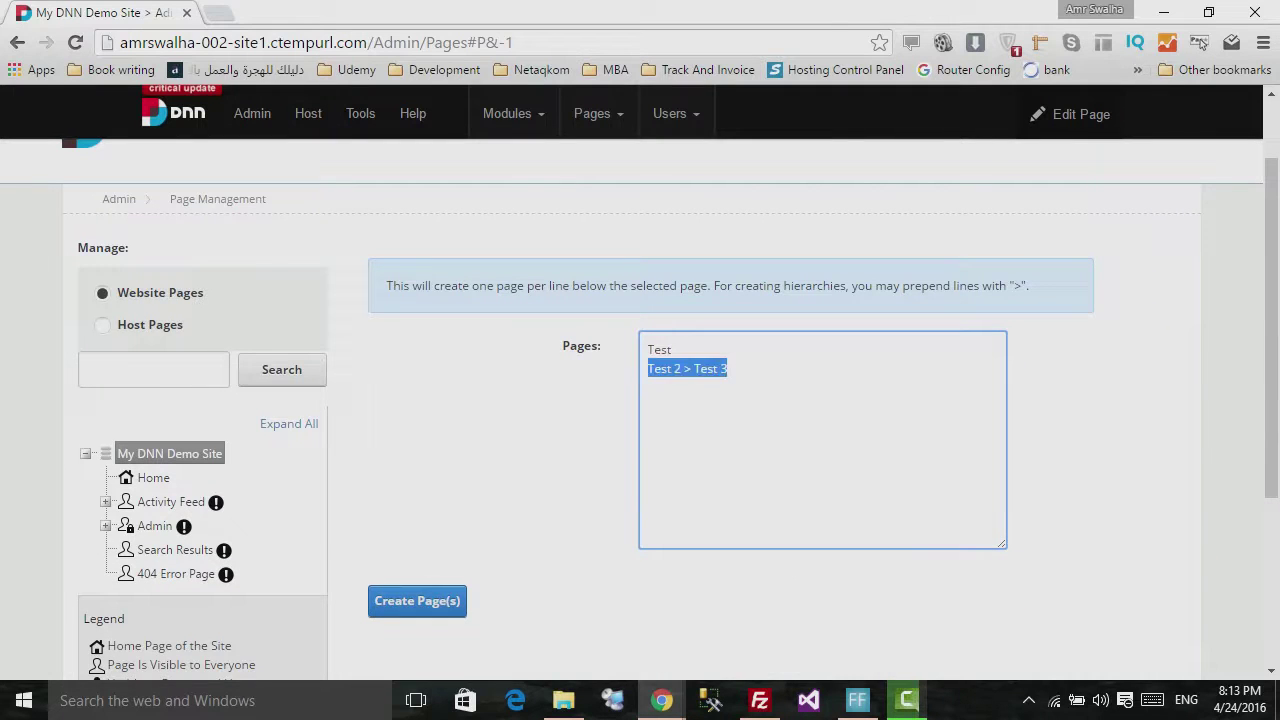
pyautogui.press('BackSpace')
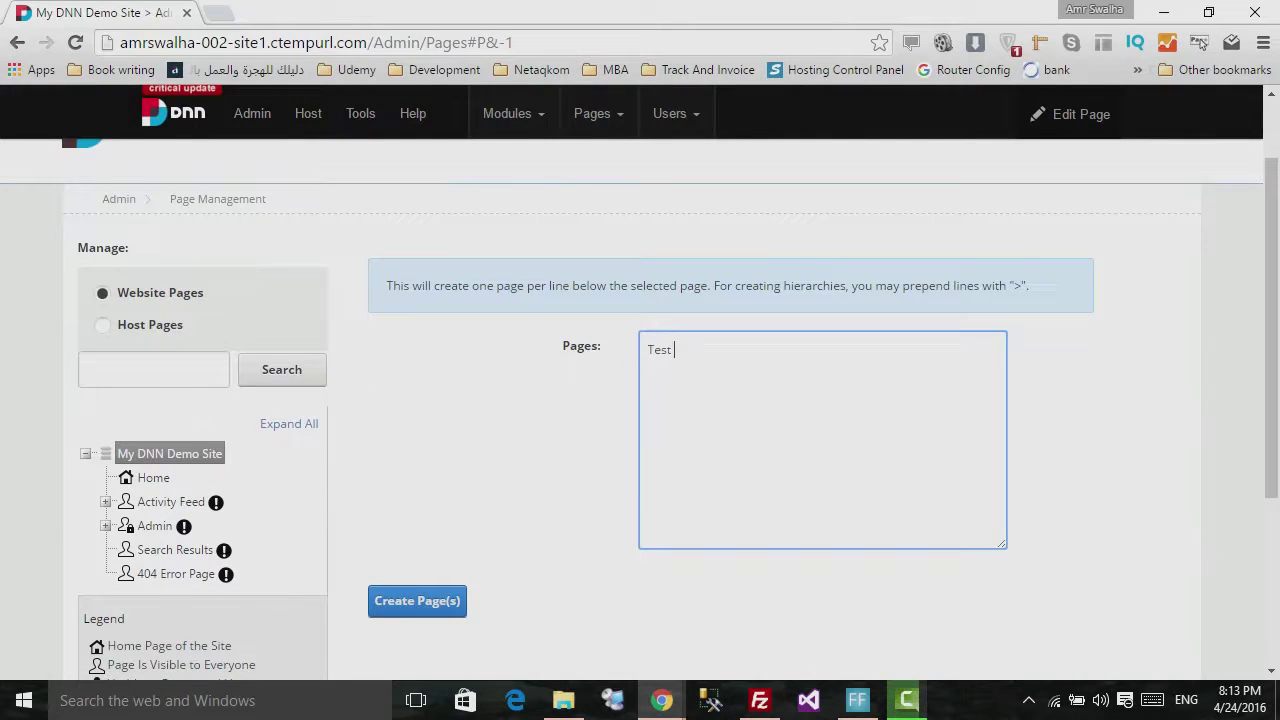
pyautogui.write('Page')
pyautogui.click(412, 601)
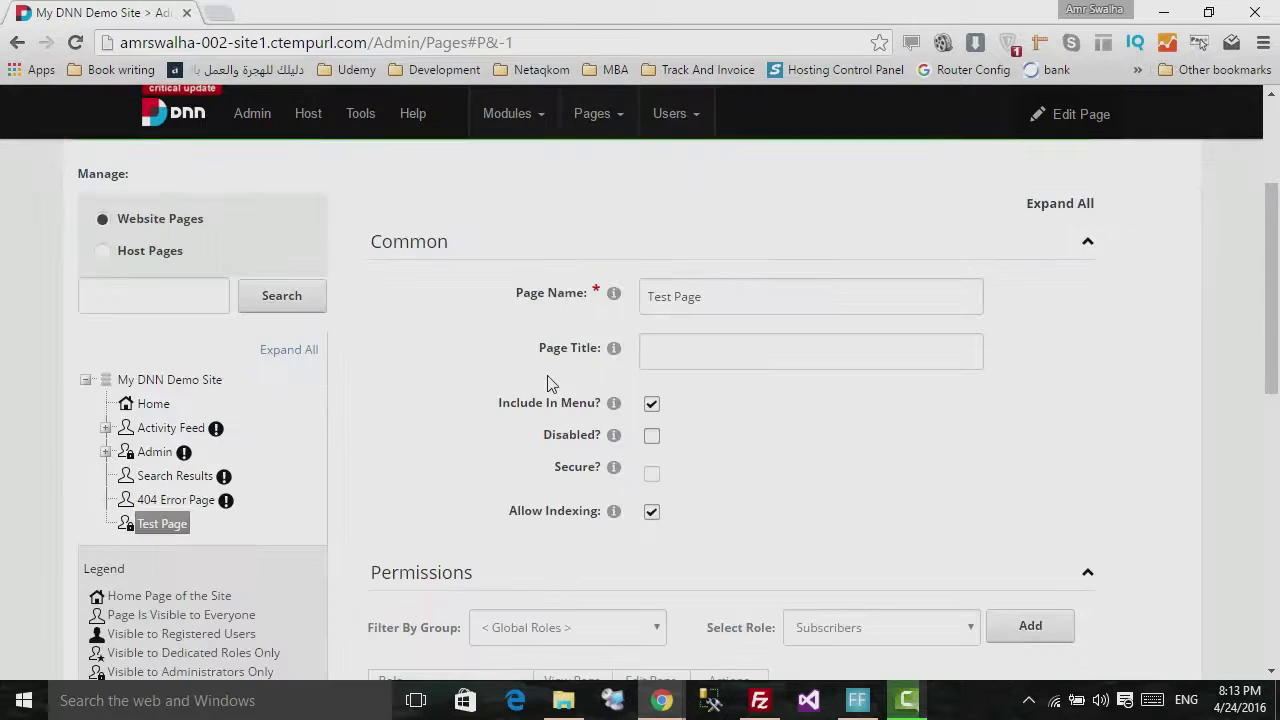
# - Check the new Test Page in the site menu and open its settings from the page tree
pyautogui.scroll(2, 490, 360)
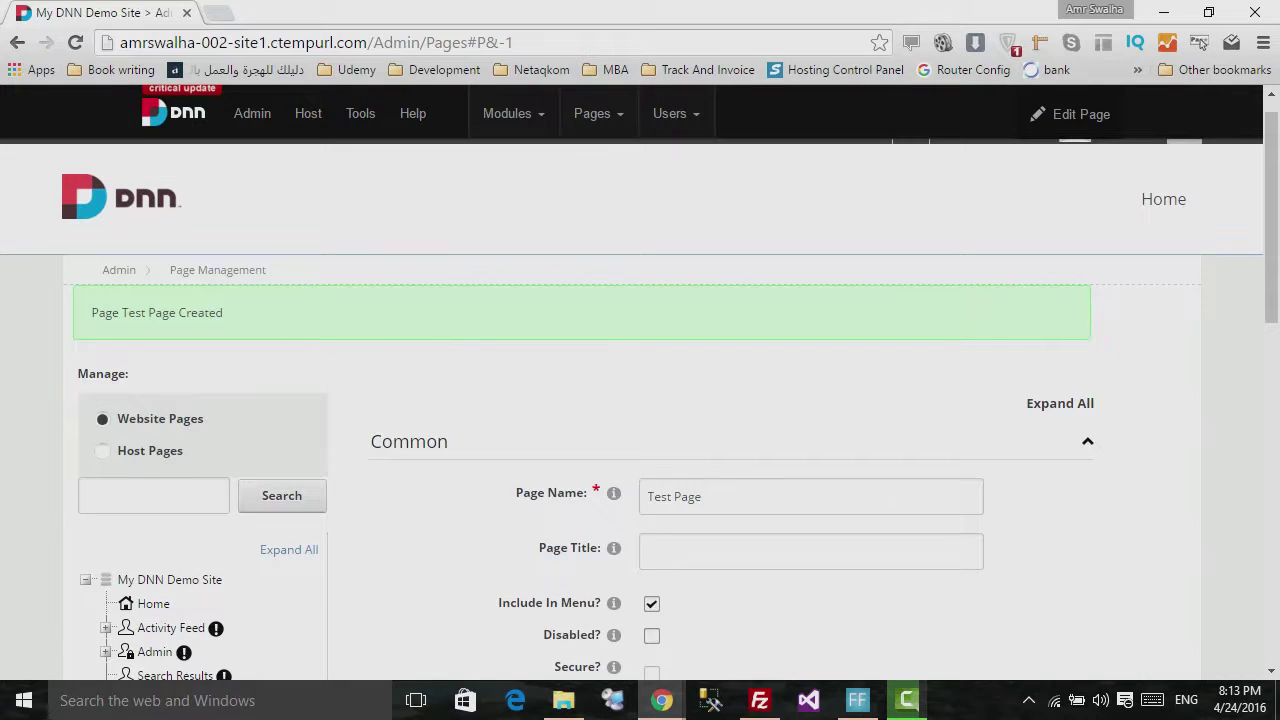
pyautogui.scroll(-2, 577, 400)
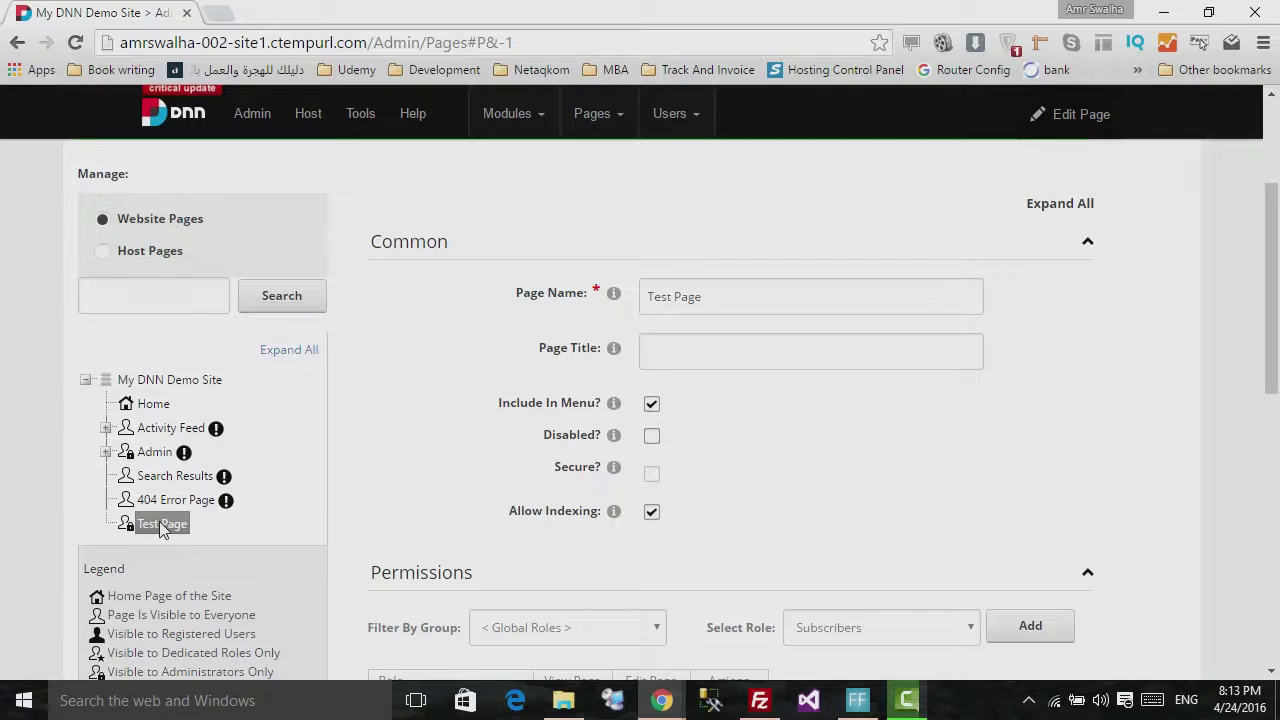
pyautogui.scroll(2, 150, 527)
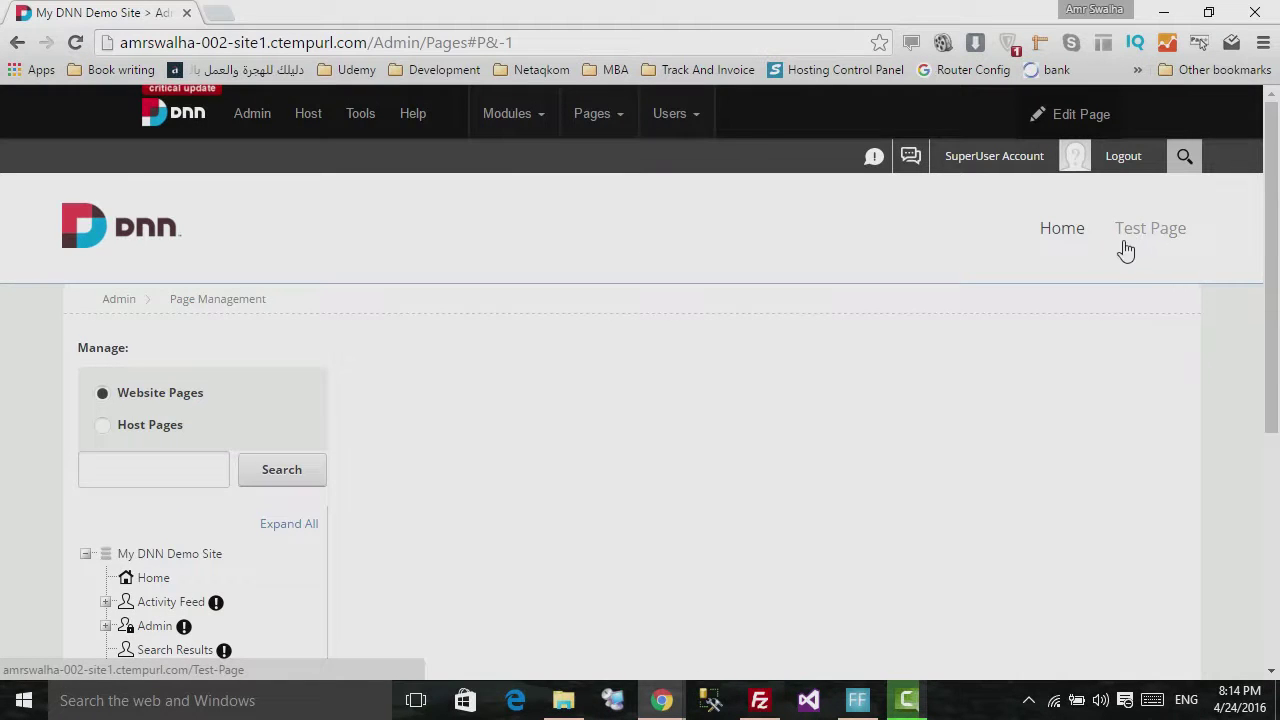
pyautogui.scroll(-2, 1120, 270)
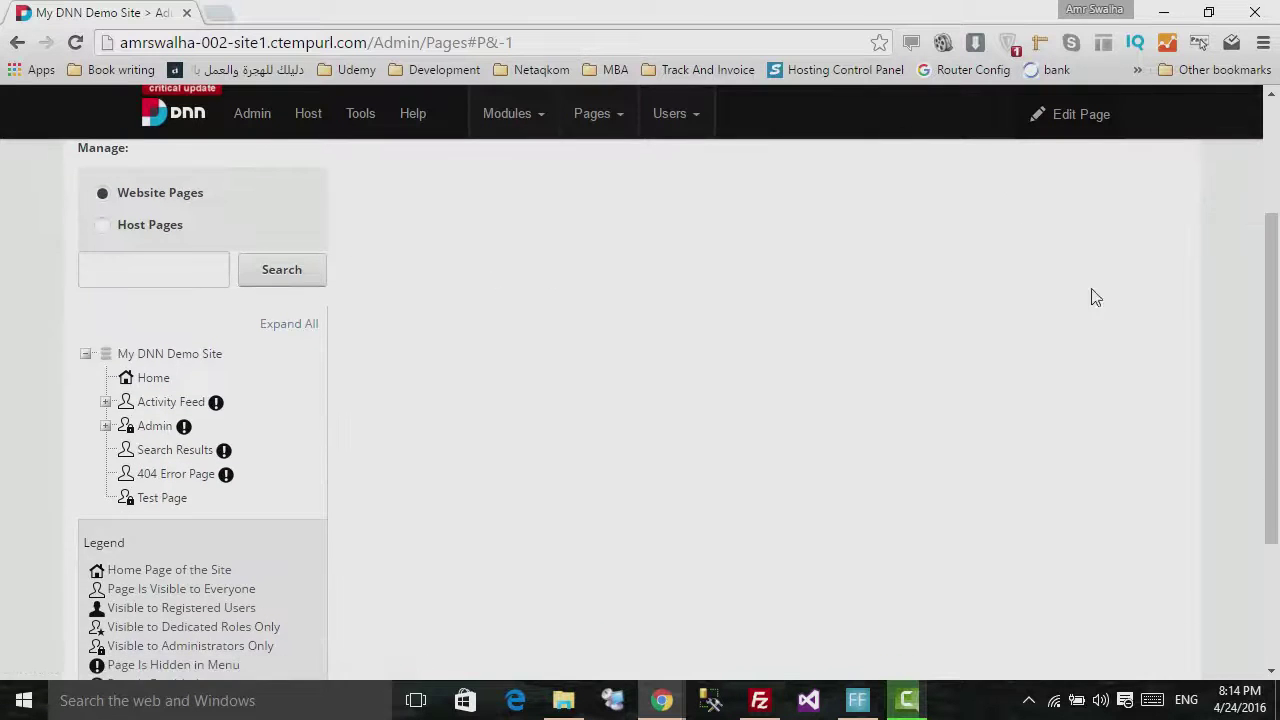
pyautogui.scroll(2, 551, 471)
pyautogui.scroll(-2, 214, 503)
pyautogui.click(162, 498)
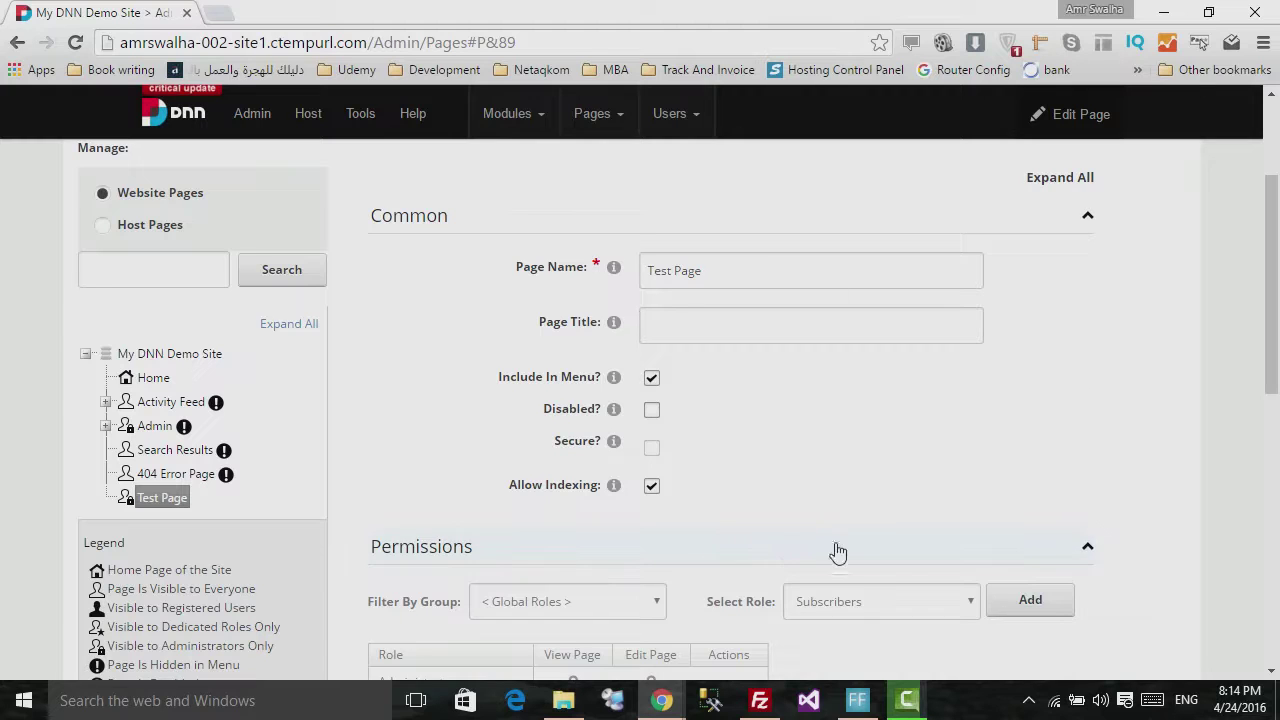
# - Turn off Include In Menu for Test Page
pyautogui.scroll(-1, 970, 345)
pyautogui.scroll(4, 968, 347)
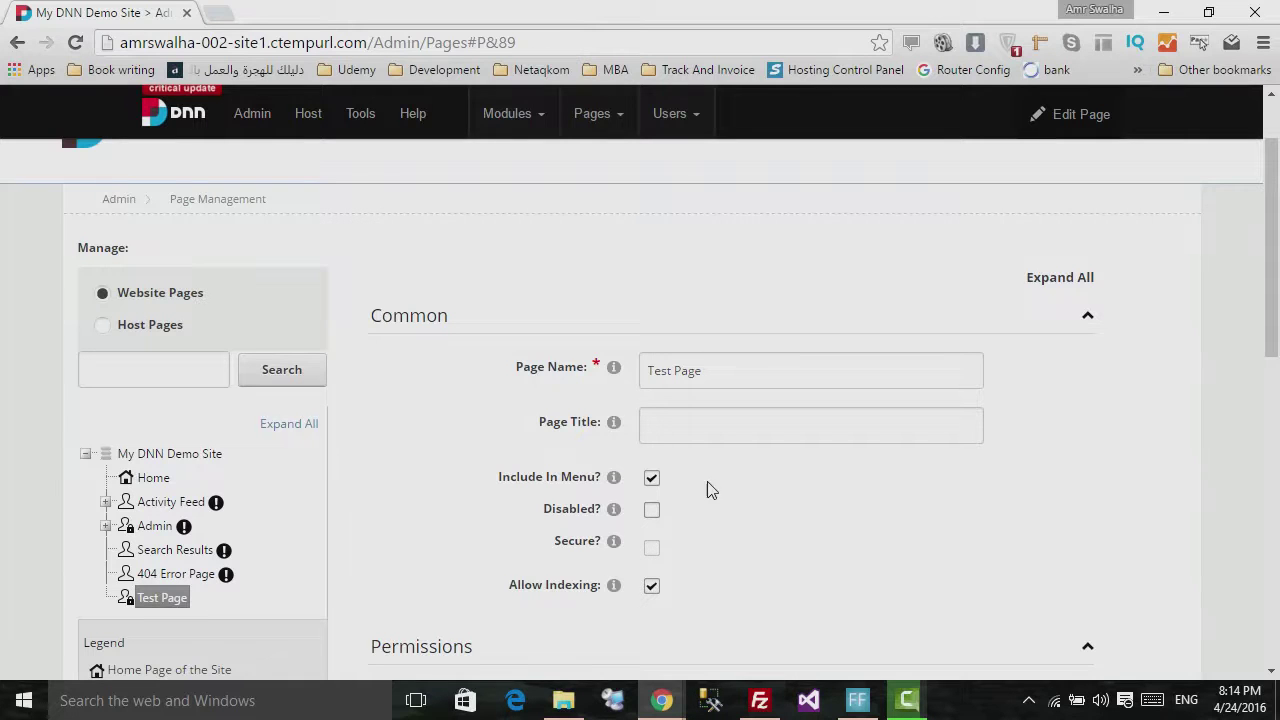
pyautogui.scroll(3, 660, 480)
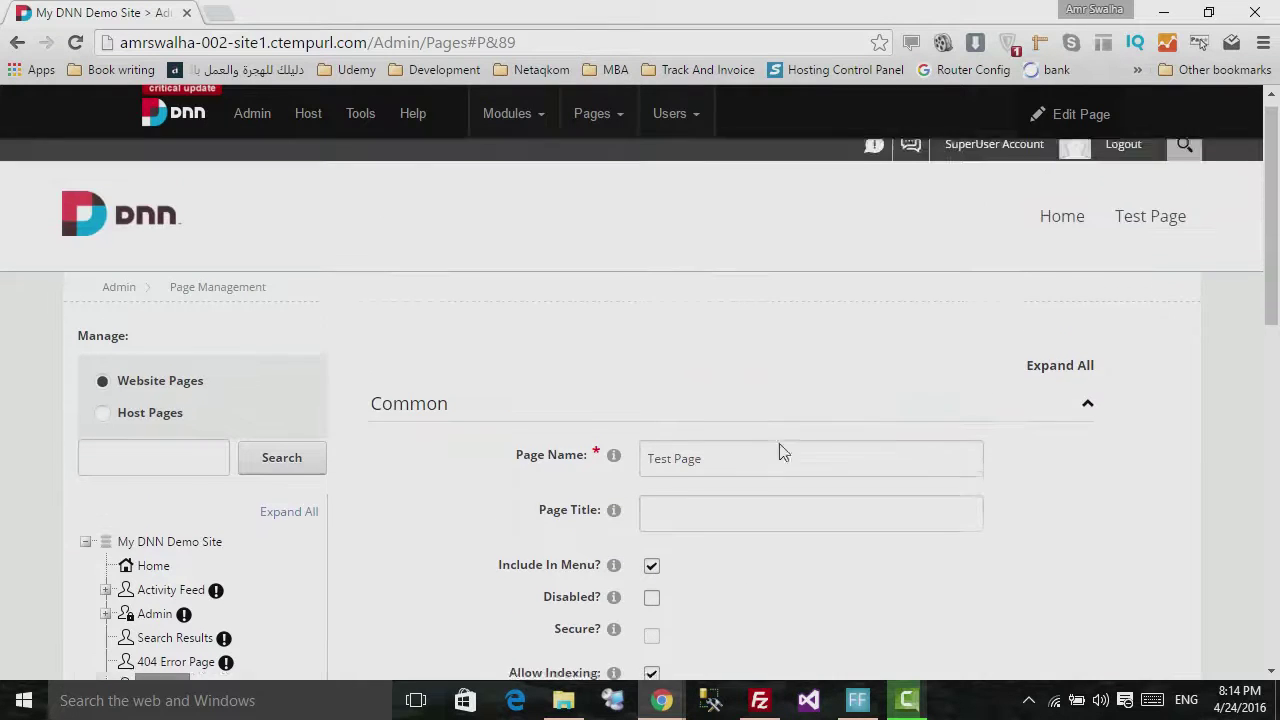
pyautogui.scroll(-5, 755, 484)
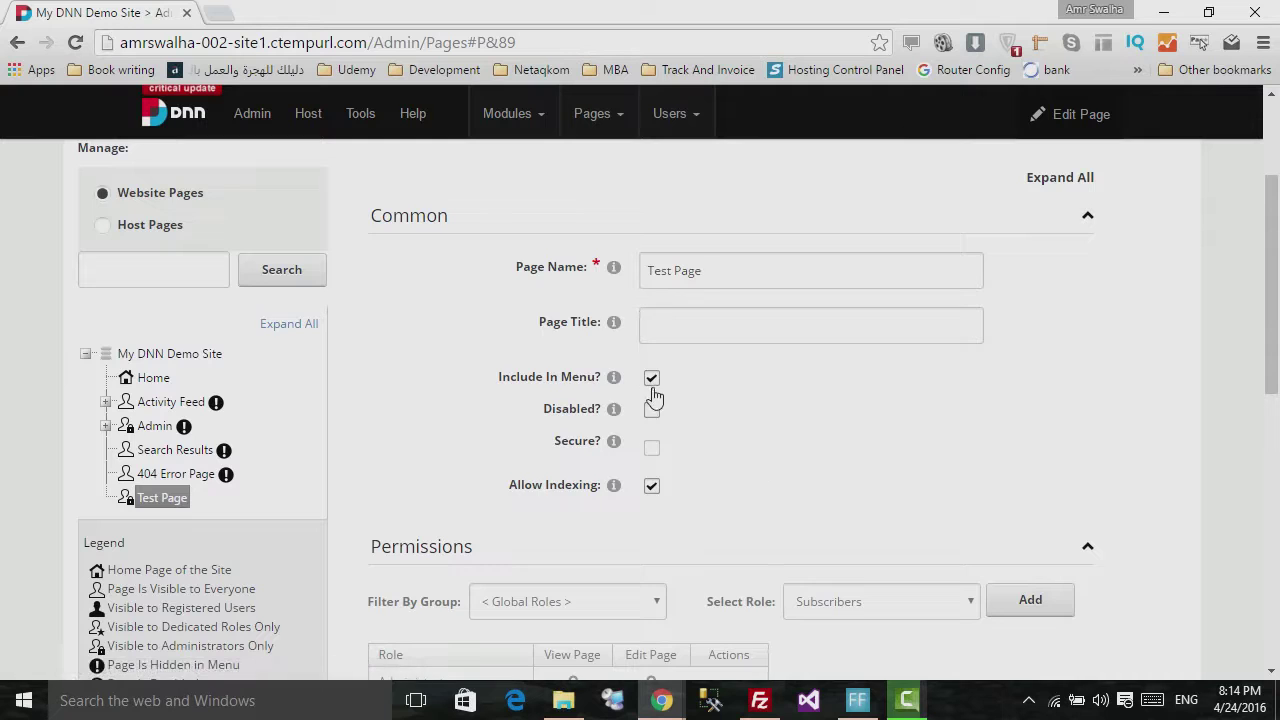
pyautogui.scroll(1, 654, 400)
pyautogui.click(651, 480)
pyautogui.scroll(1, 874, 457)
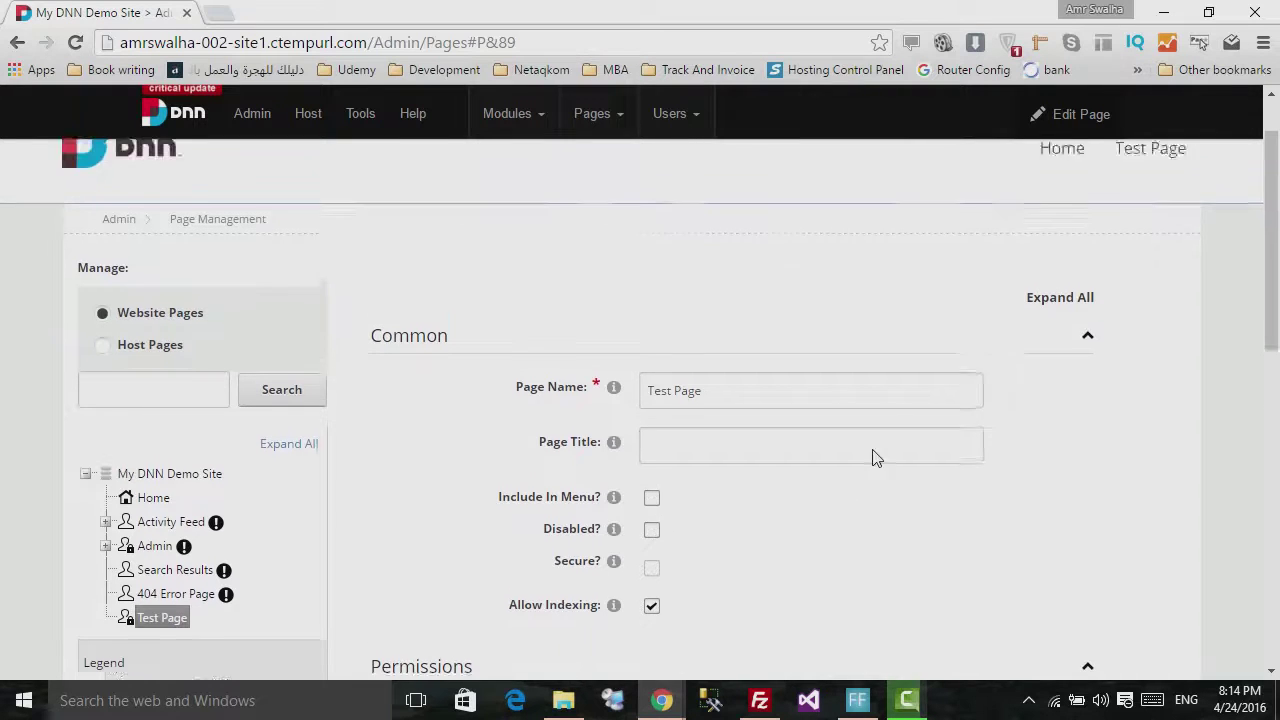
# - Turn Include In Menu back on for Test Page
pyautogui.scroll(-2, 1140, 250)
pyautogui.scroll(-1, 1104, 275)
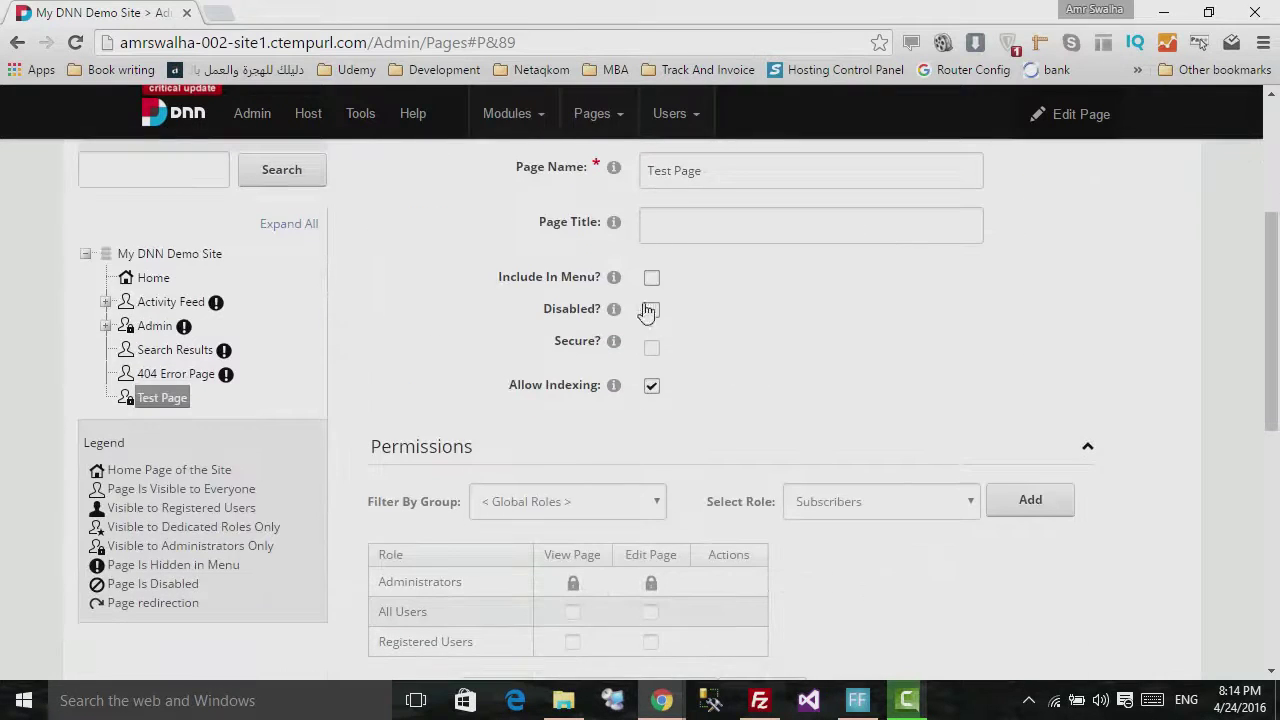
pyautogui.click(651, 278)
pyautogui.scroll(3, 1006, 271)
pyautogui.scroll(-4, 987, 298)
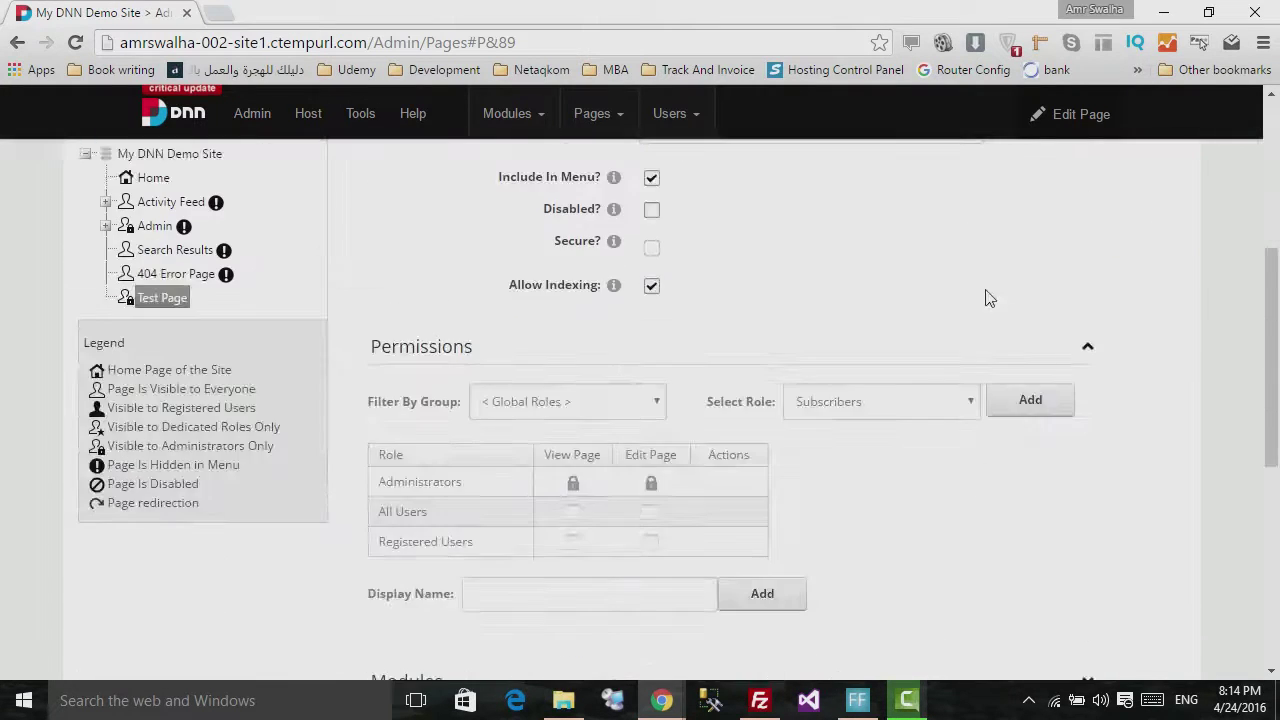
pyautogui.scroll(1, 960, 305)
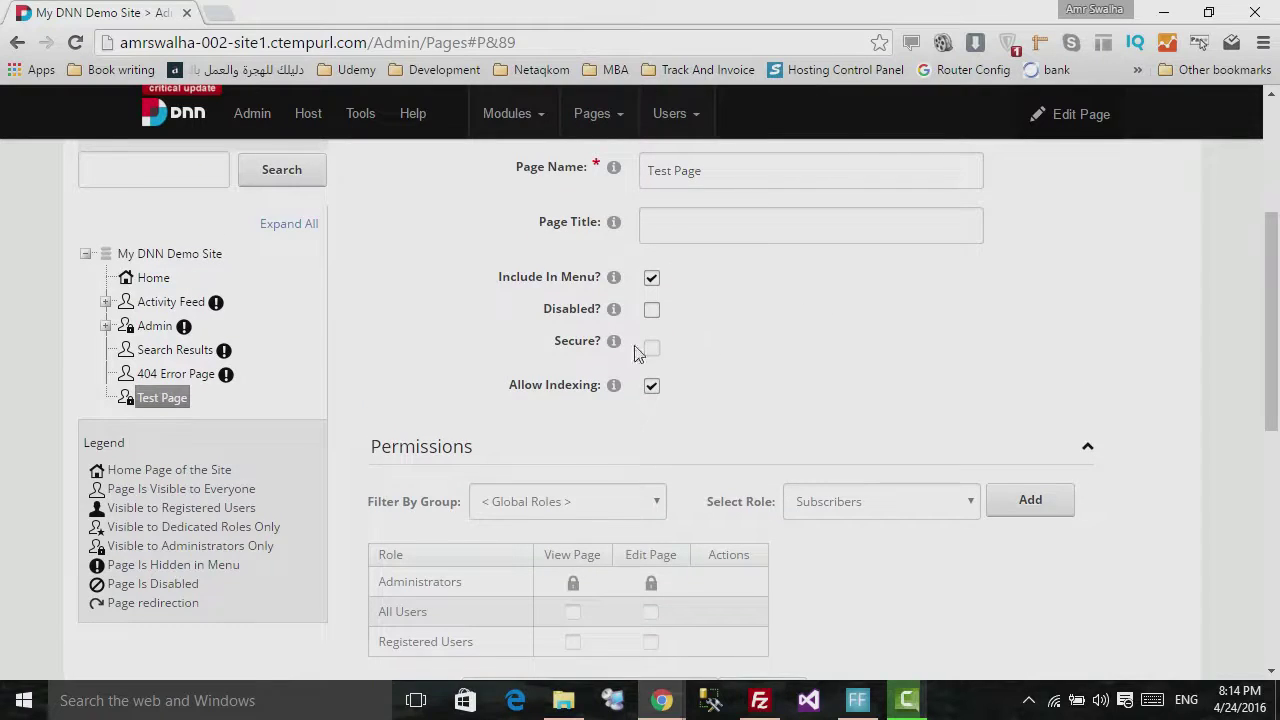
# - Read the help for the Secure and Allow Indexing settings and collapse the Common section
pyautogui.moveTo(611, 348)
pyautogui.scroll(1, 655, 386)
pyautogui.moveTo(611, 488)
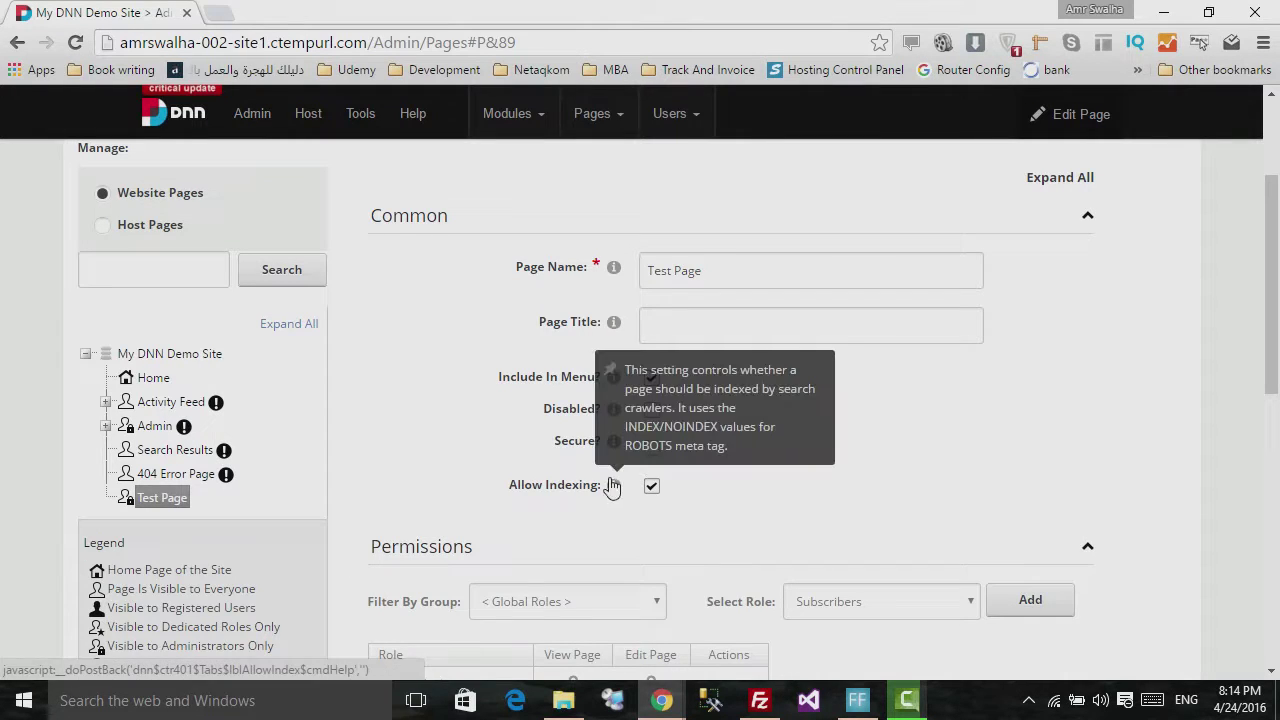
pyautogui.click(449, 229)
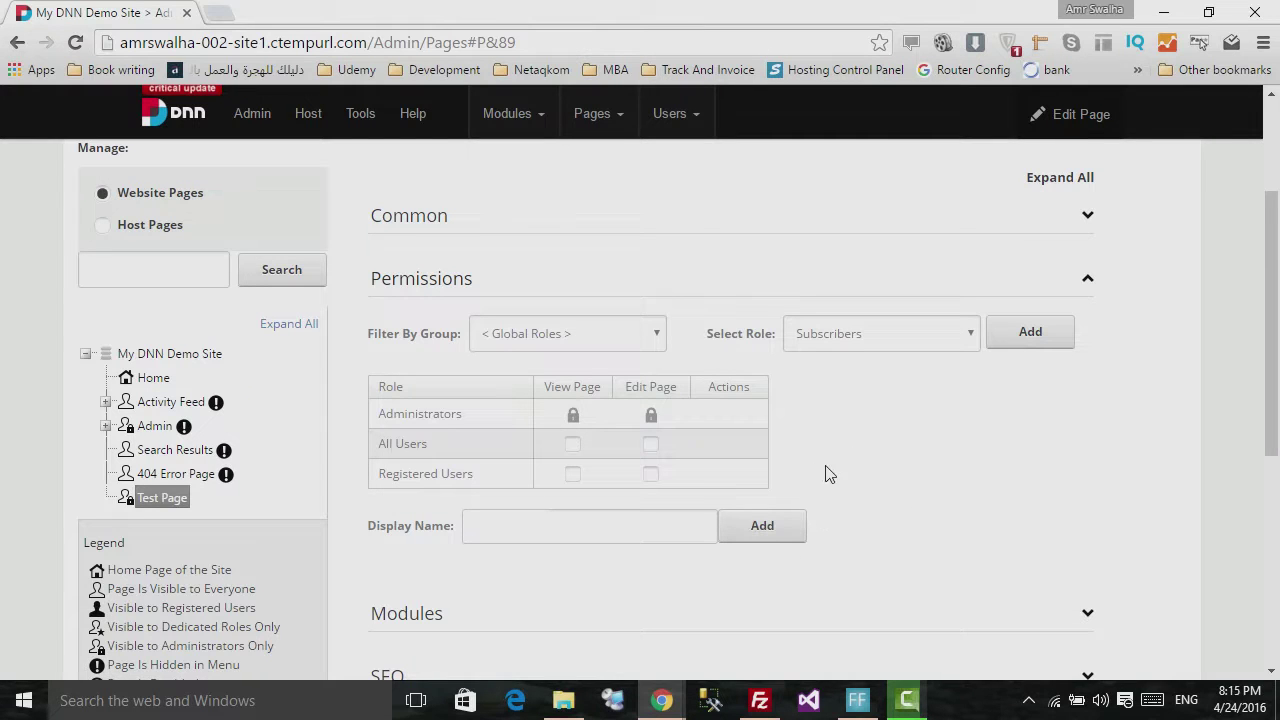
# - Add "test role" from the global roles to Test Page's permissions with View Page access
pyautogui.click(623, 349)
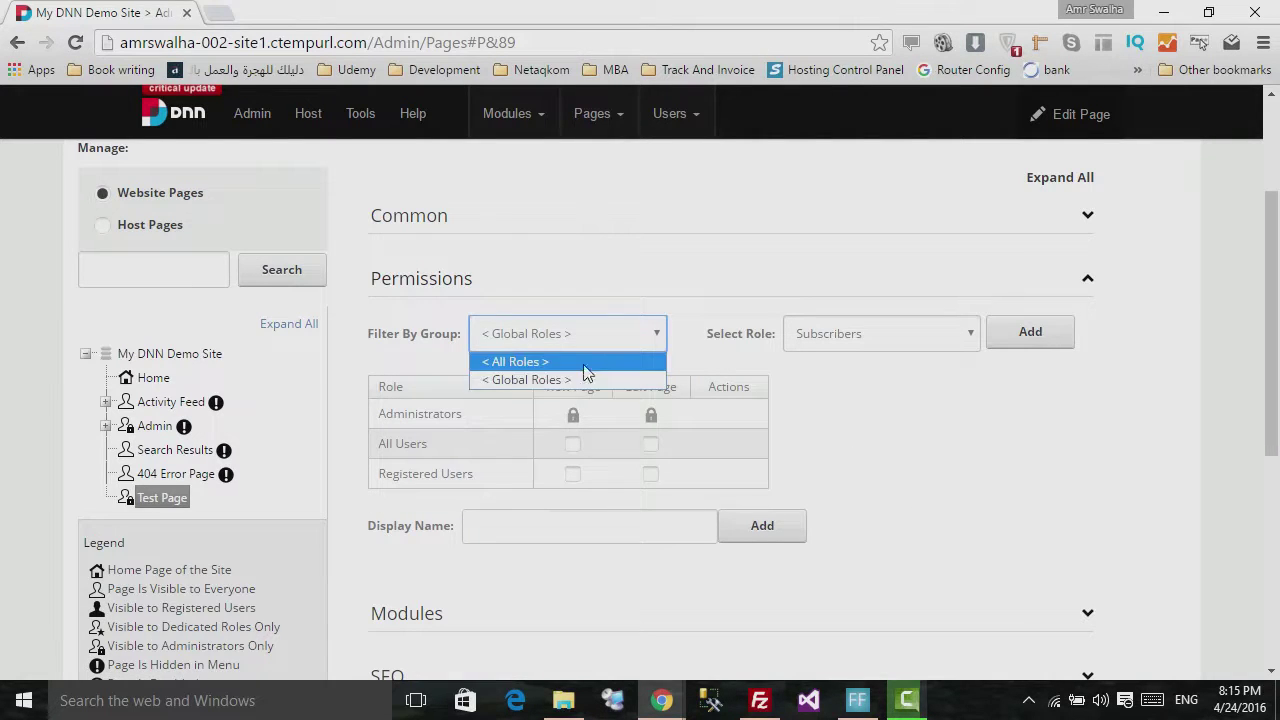
pyautogui.click(1030, 424)
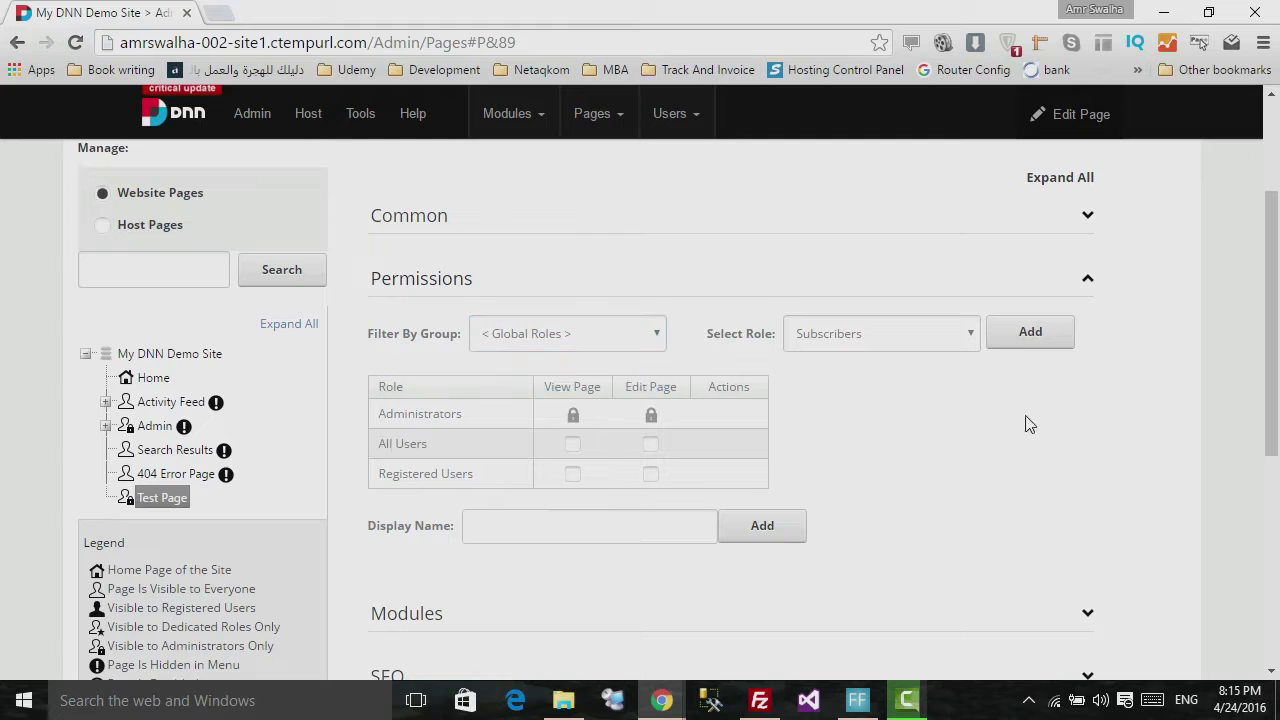
pyautogui.click(900, 343)
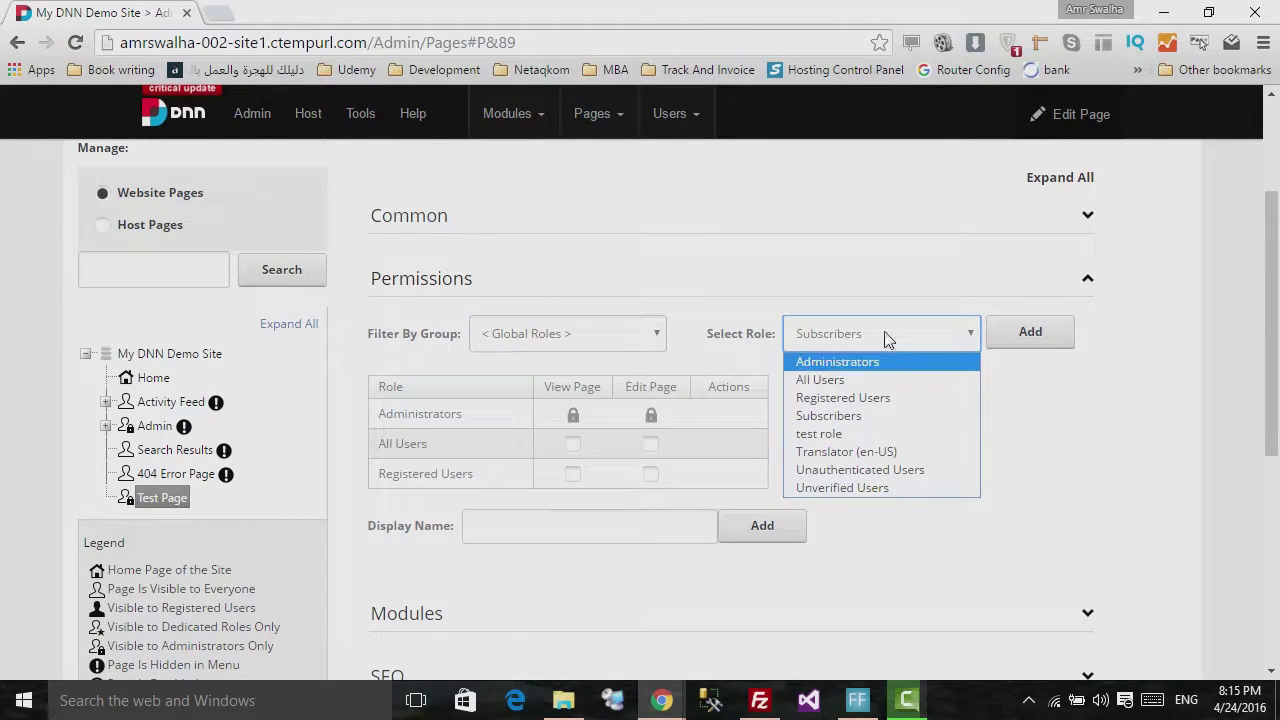
pyautogui.click(843, 440)
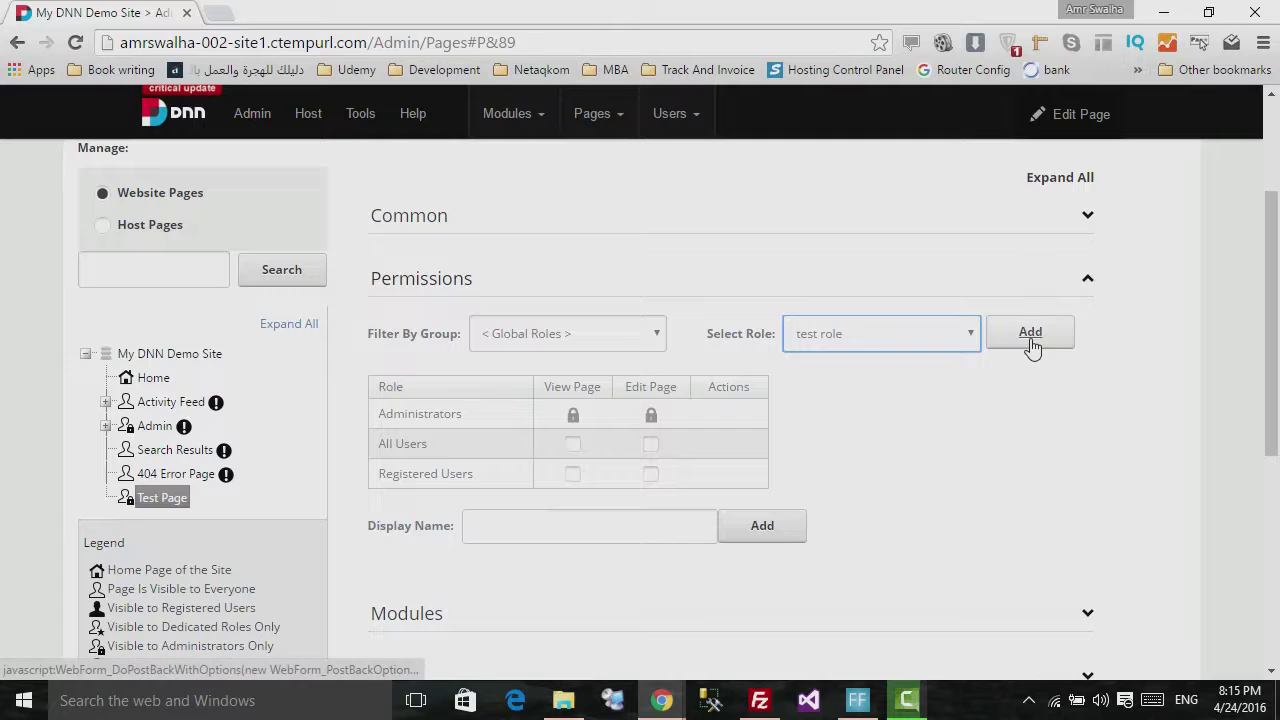
pyautogui.click(1031, 343)
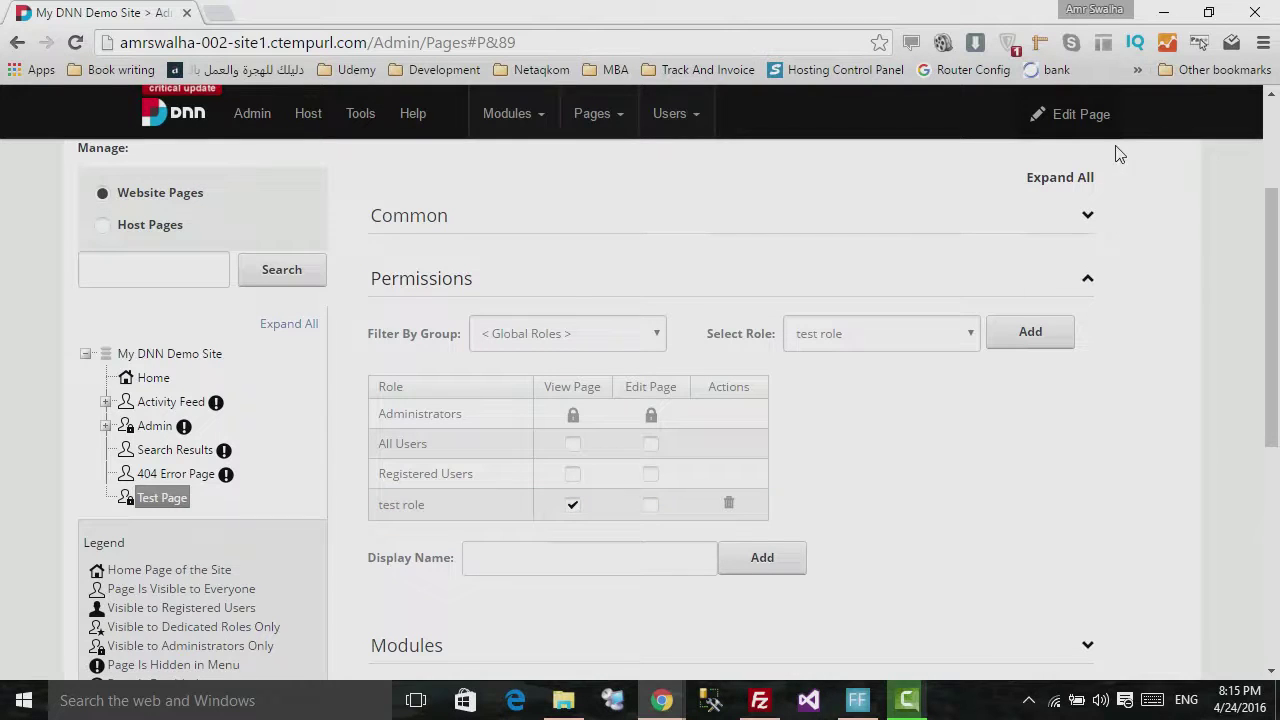
pyautogui.moveTo(1069, 132)
pyautogui.click(572, 506)
pyautogui.click(650, 506)
# - Choose the user "test" as the display name and remove "test role" from Test Page's permissions
pyautogui.scroll(-1, 880, 466)
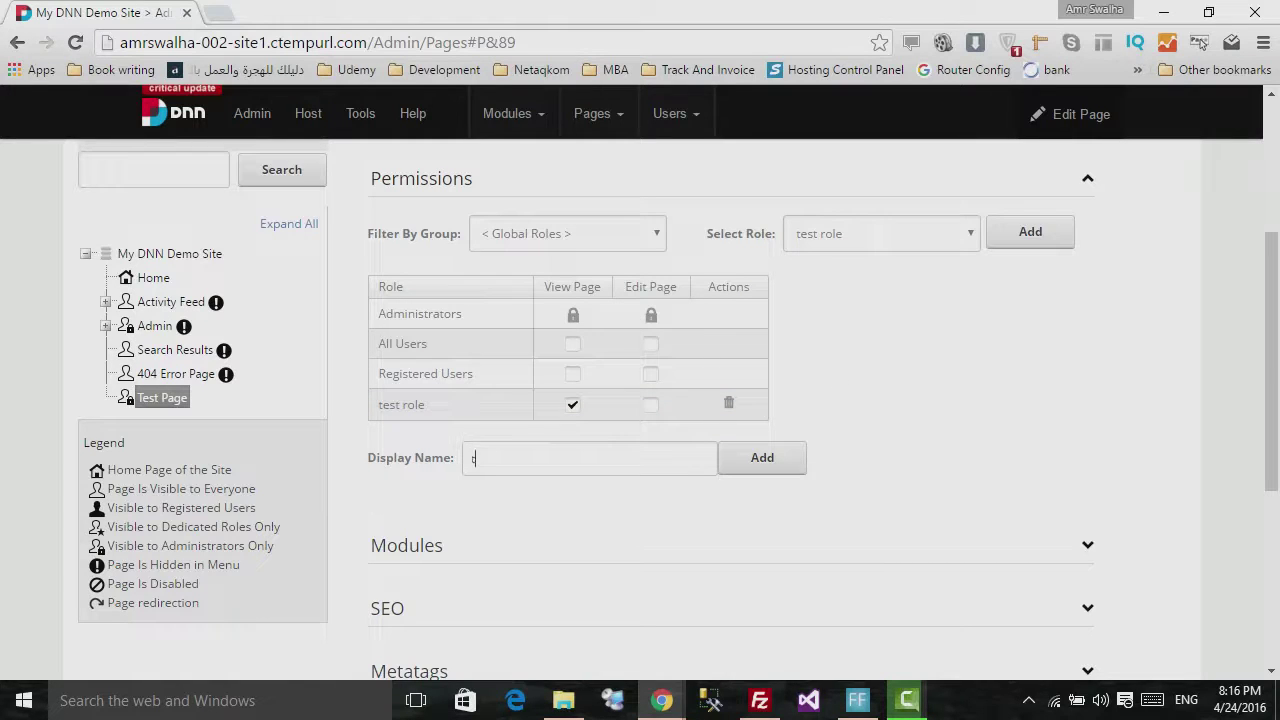
pyautogui.write('es')
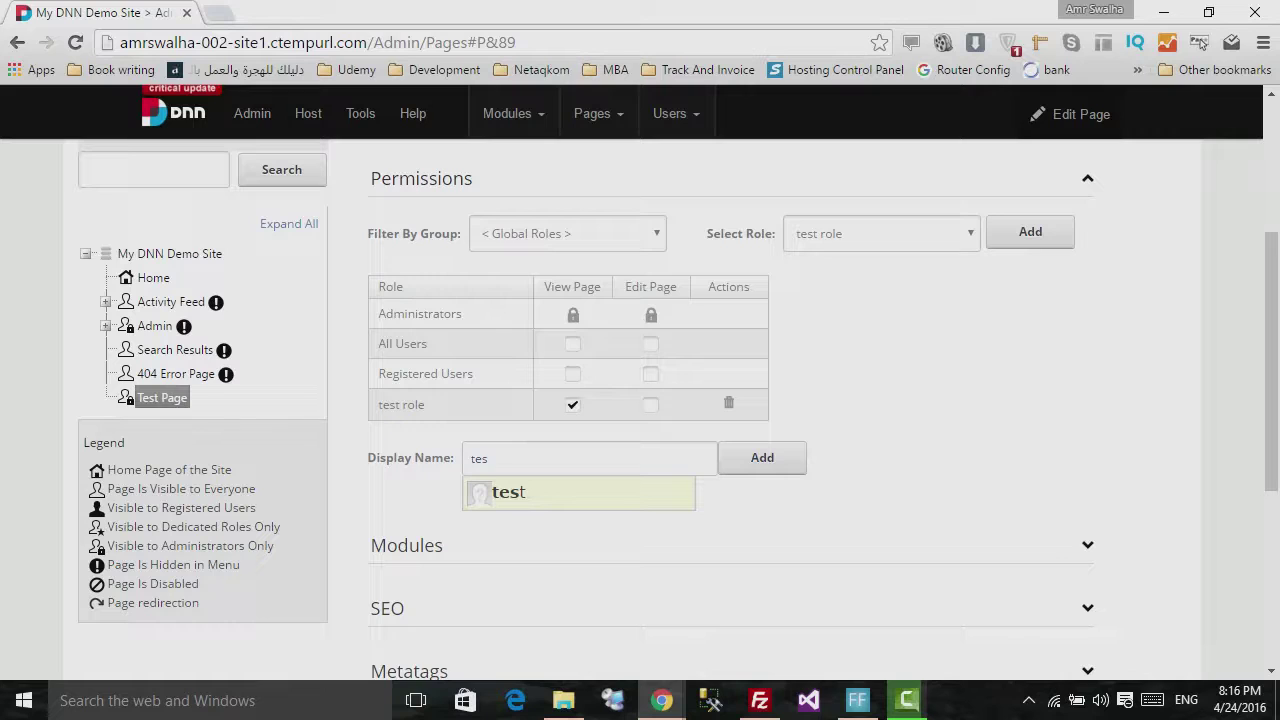
pyautogui.click(520, 500)
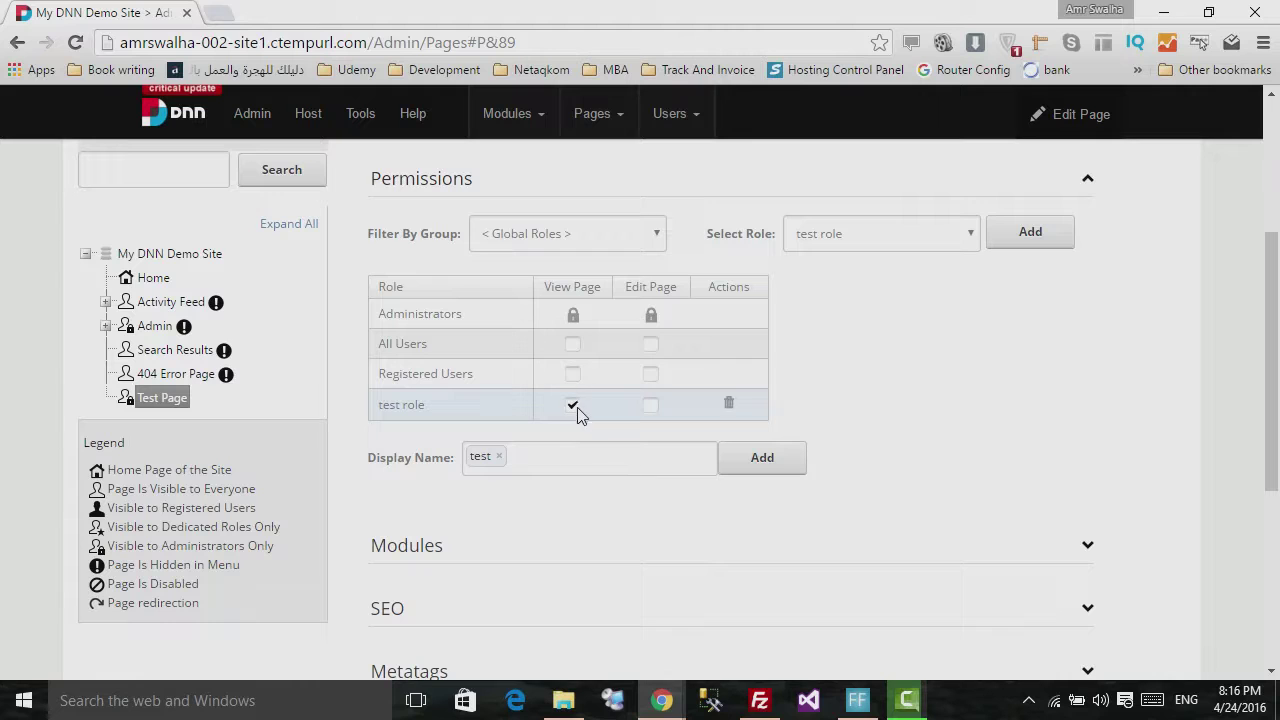
pyautogui.click(729, 404)
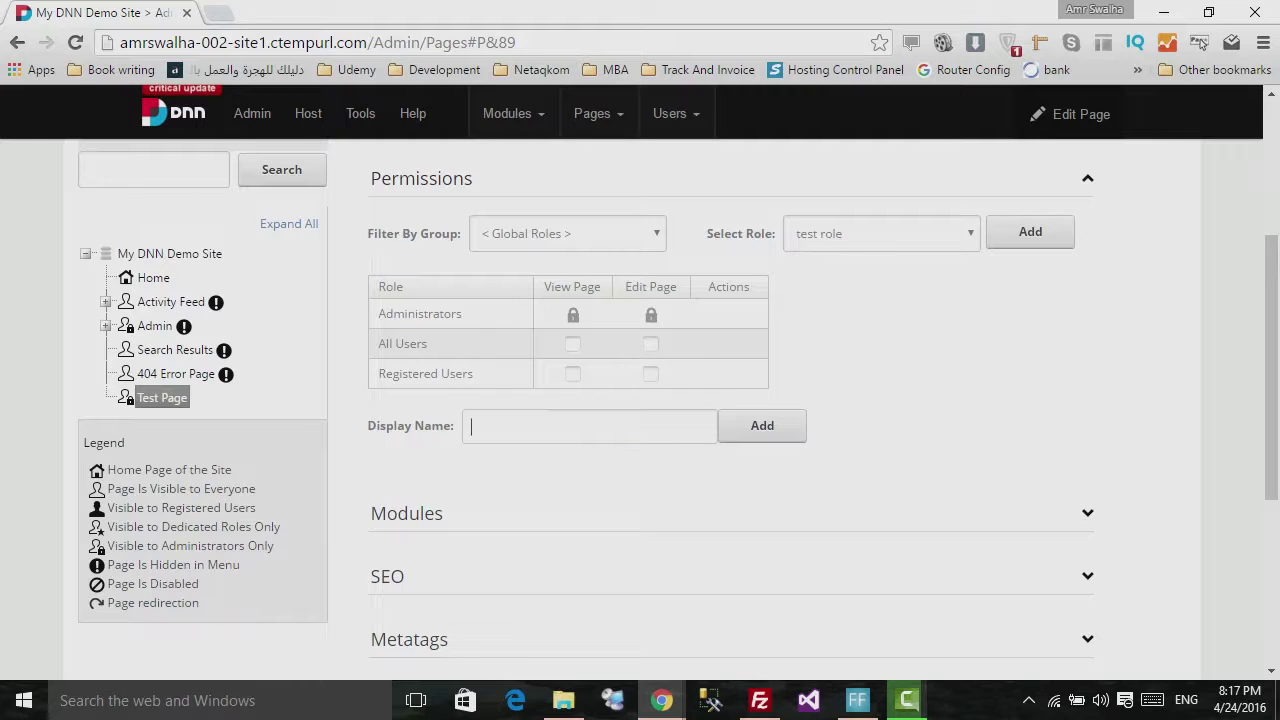
# - Add the user "test" to Test Page's permissions with View Page access
pyautogui.write('test')
pyautogui.click(586, 462)
pyautogui.click(762, 428)
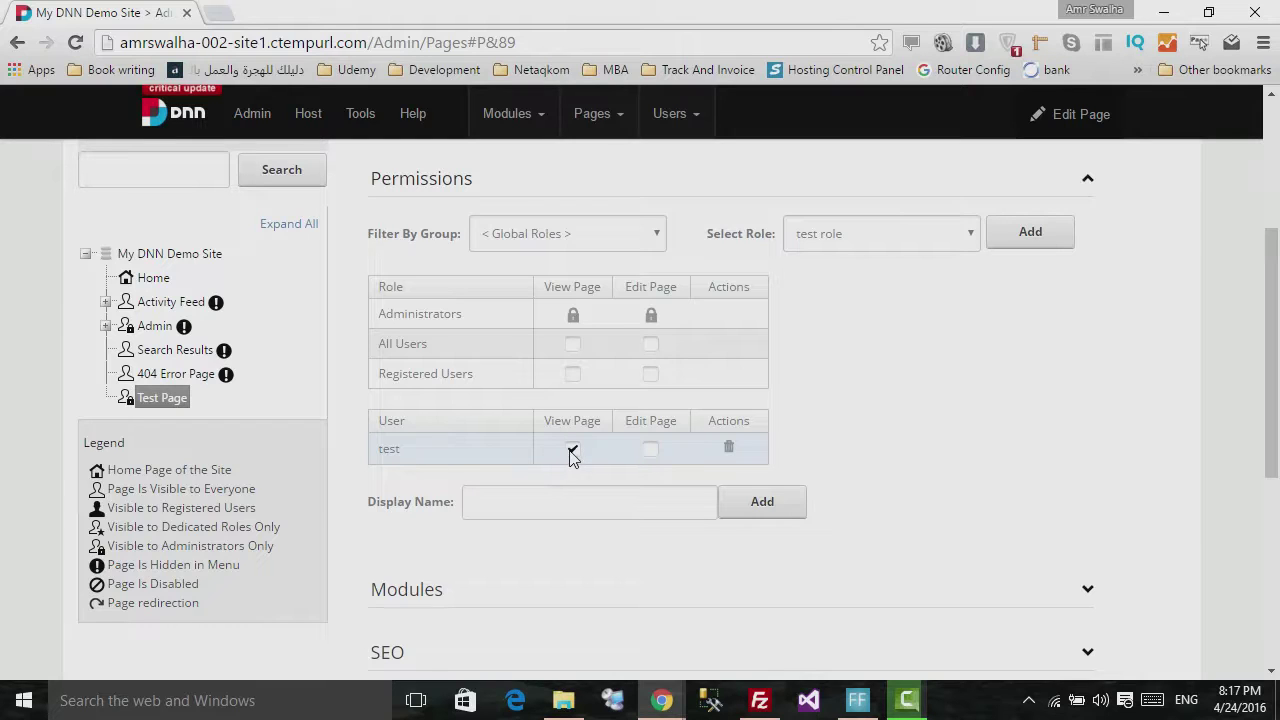
pyautogui.click(648, 456)
# - Collapse the Permissions section and expand the Modules section to examine the modules on Test Page
pyautogui.click(930, 202)
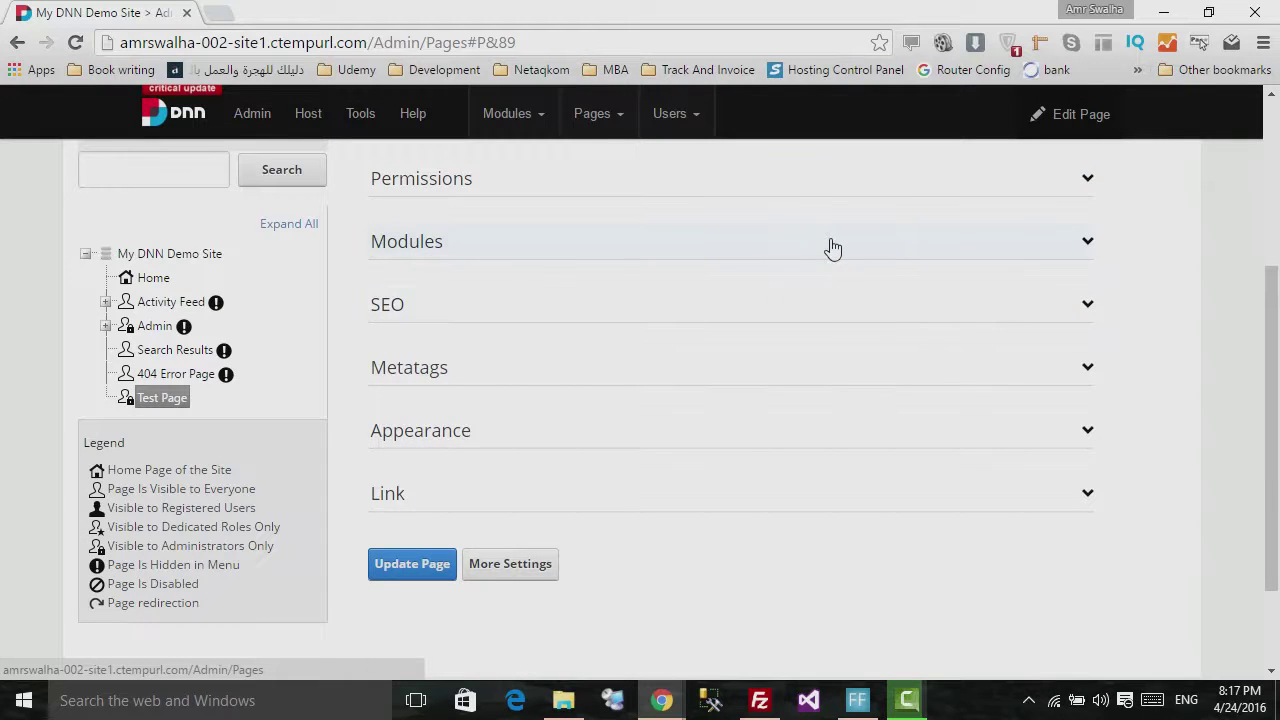
pyautogui.click(833, 248)
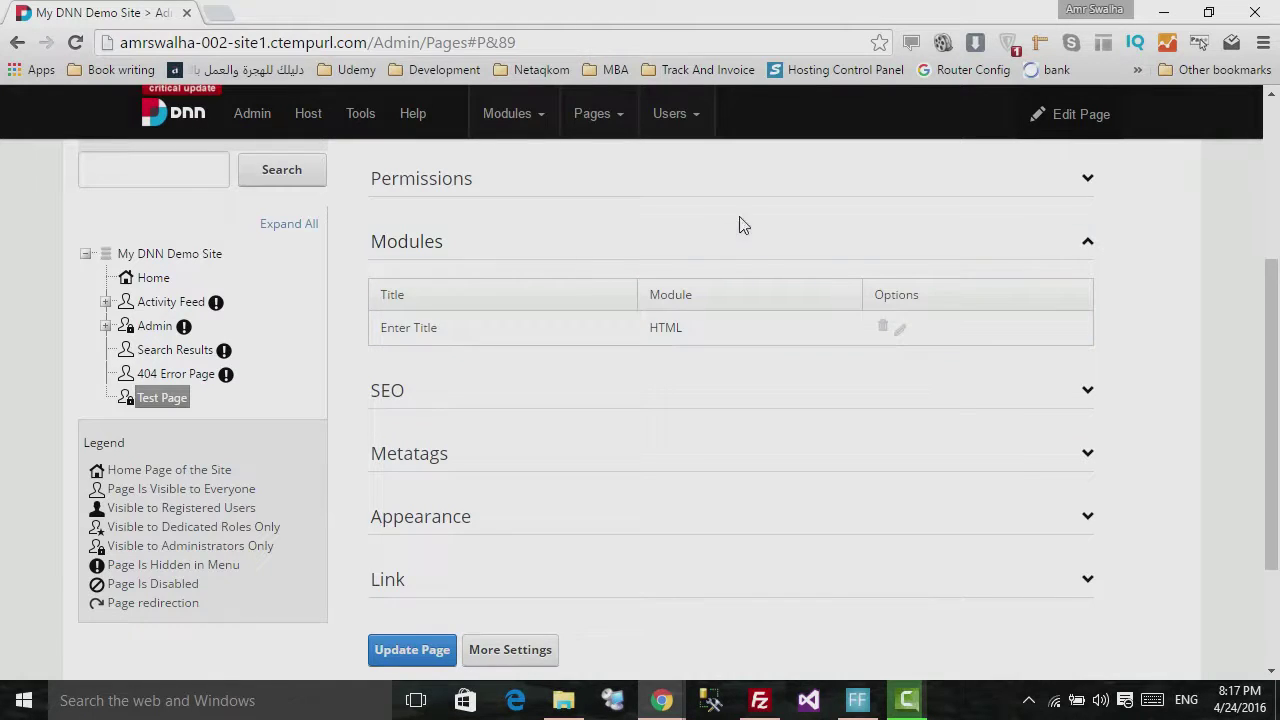
# - Collapse the Modules section and expand the SEO section to examine the sitemap priority, description, keywords and page tags of Test Page
pyautogui.click(727, 249)
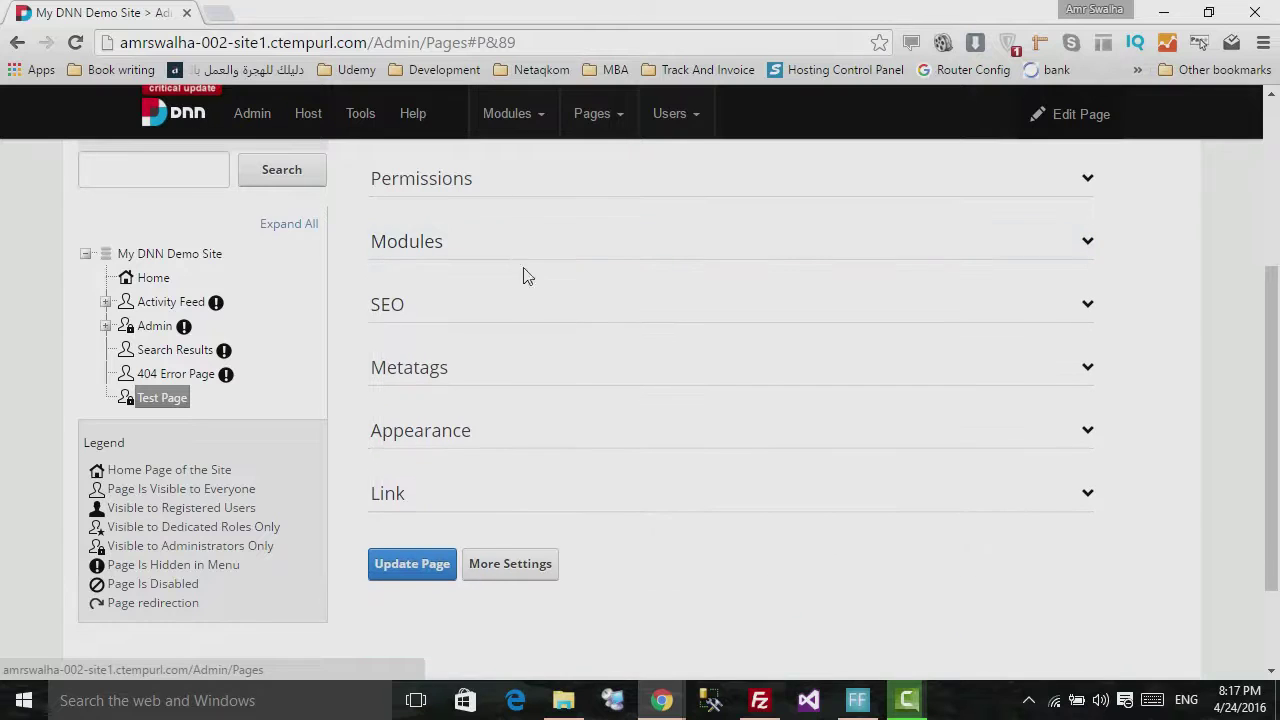
pyautogui.click(527, 305)
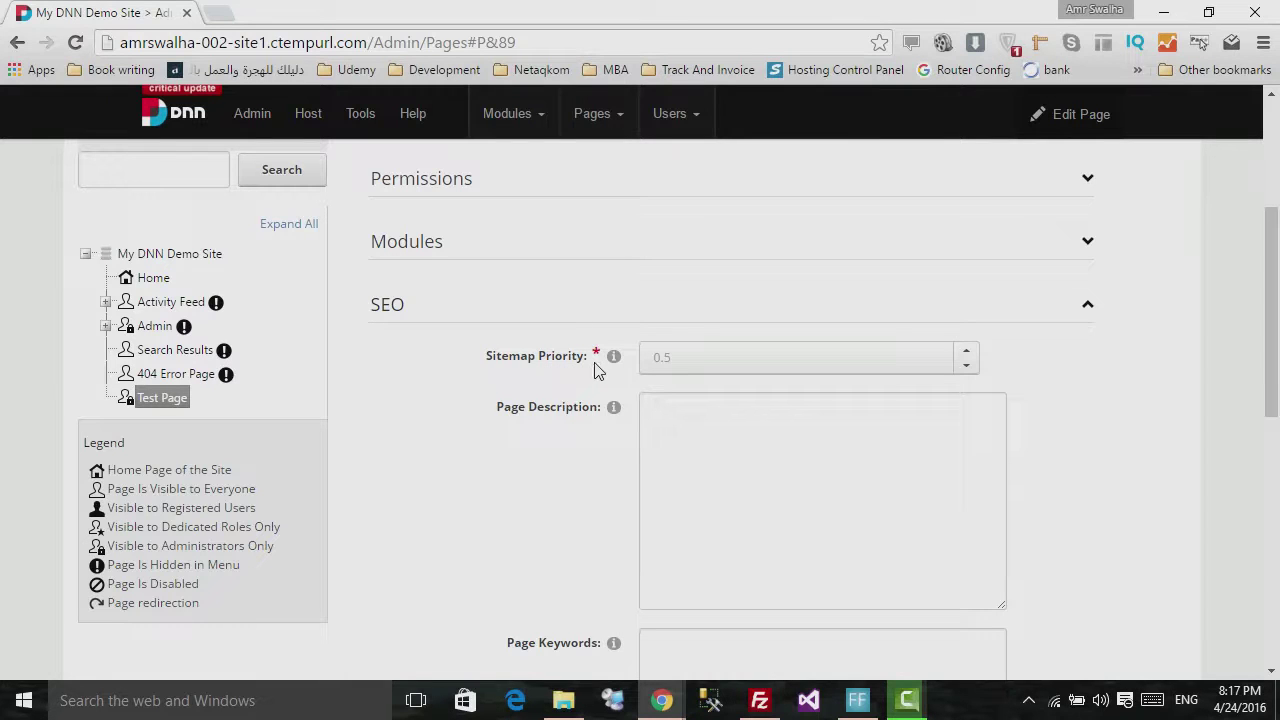
pyautogui.scroll(-1, 560, 390)
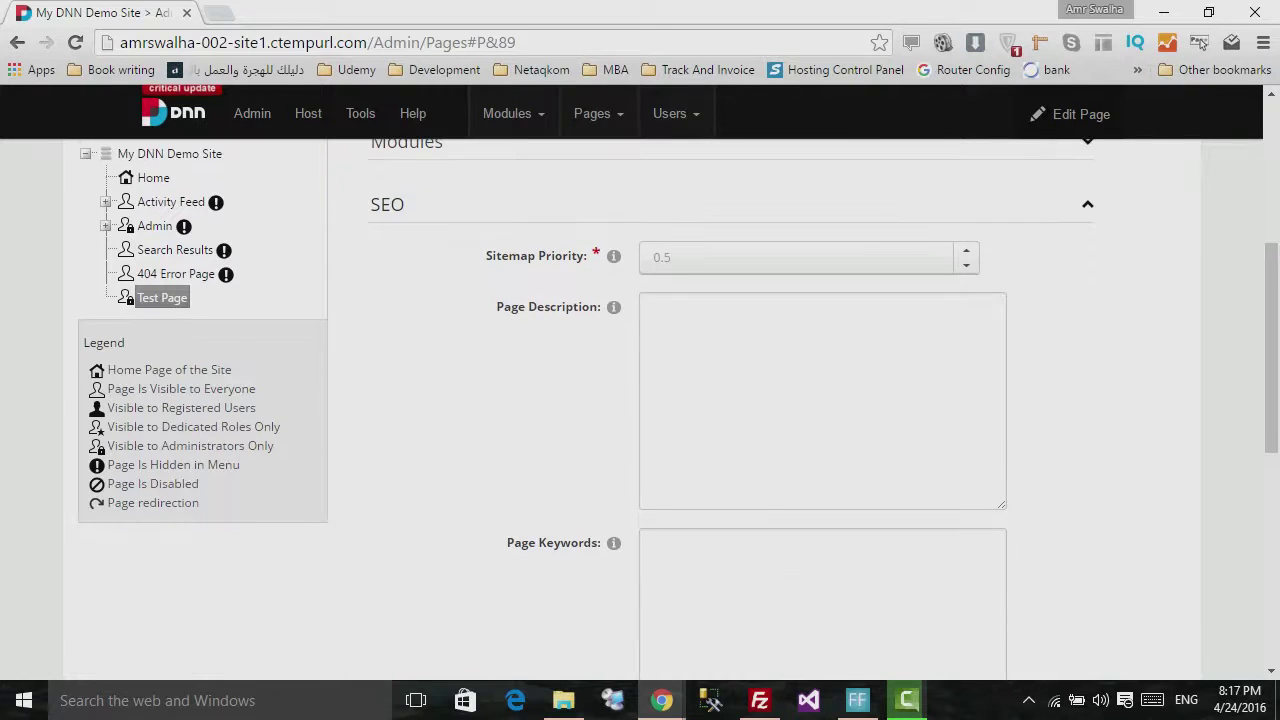
pyautogui.scroll(-1, 712, 430)
pyautogui.scroll(-2, 712, 430)
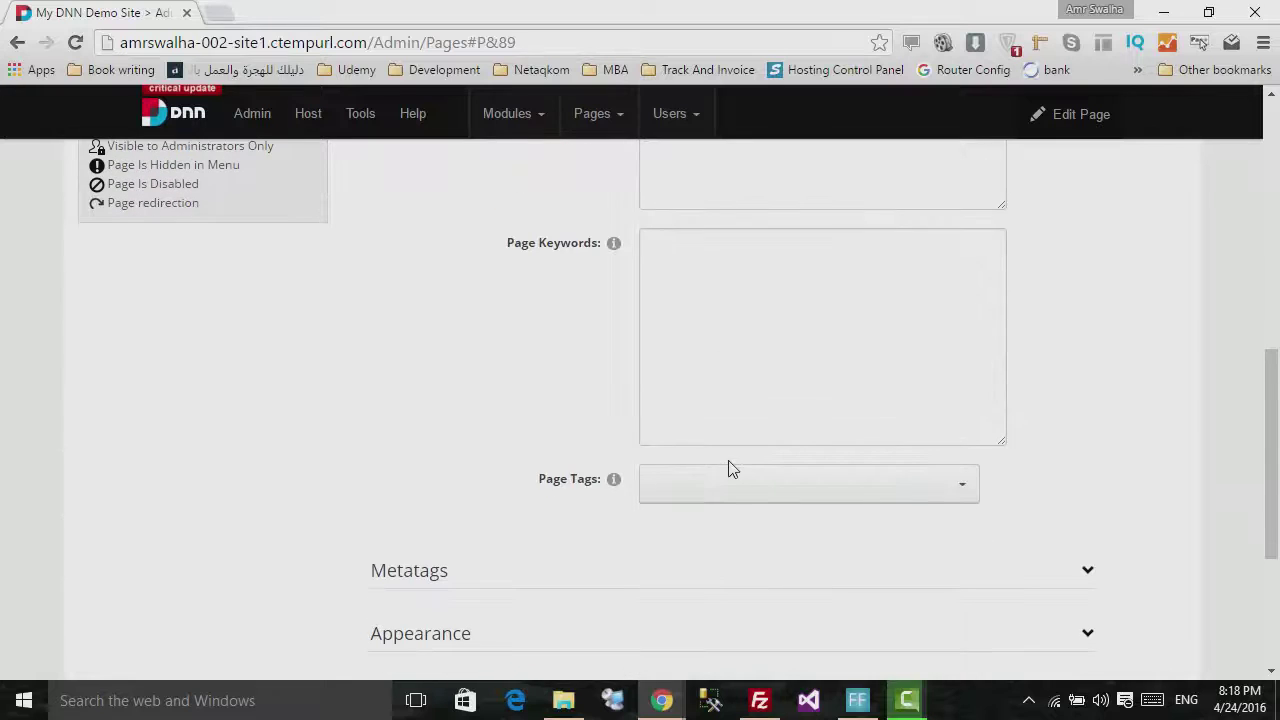
pyautogui.click(705, 495)
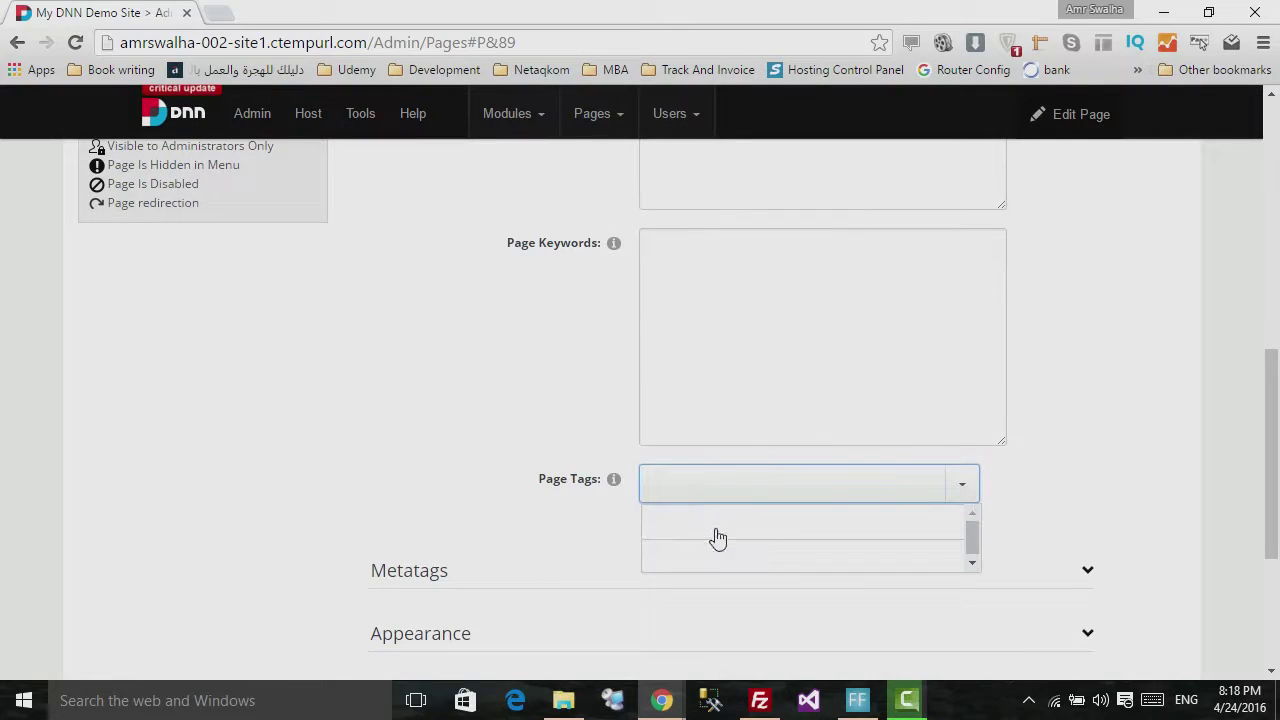
pyautogui.click(517, 452)
pyautogui.scroll(4, 623, 380)
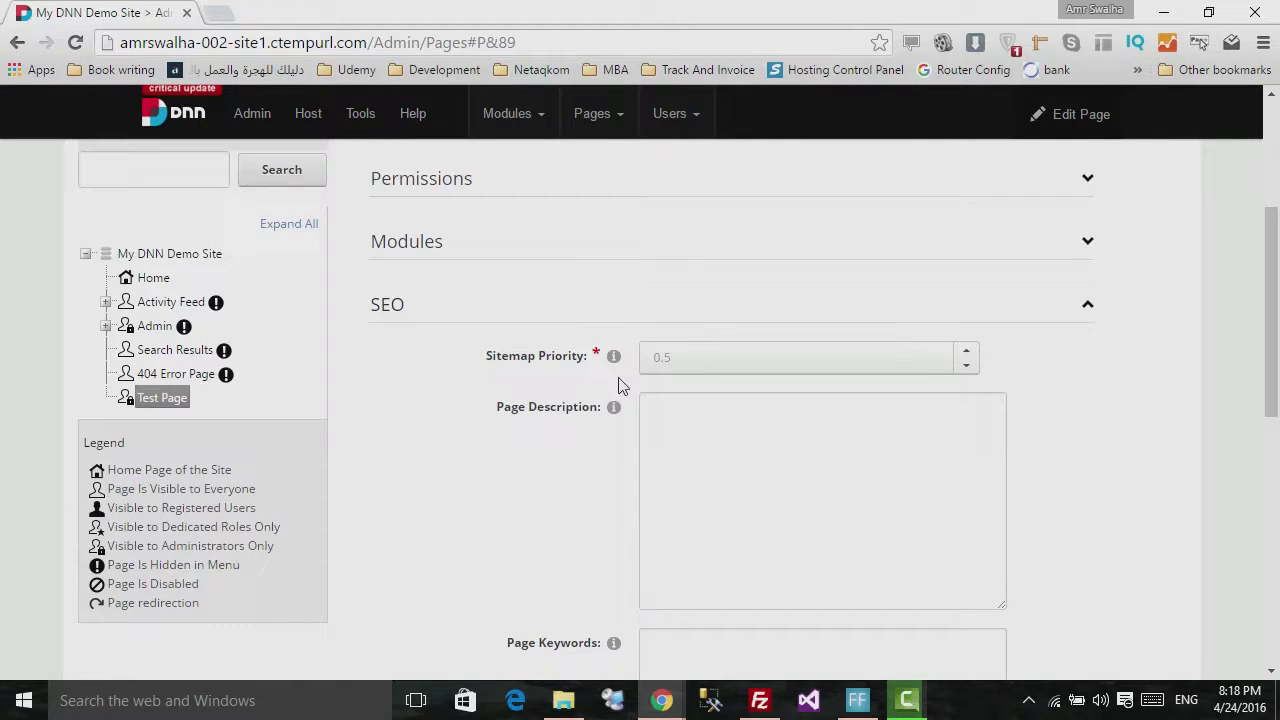
# - Collapse the SEO section and expand the Metatags section to examine the refresh interval and page header tags
pyautogui.click(633, 305)
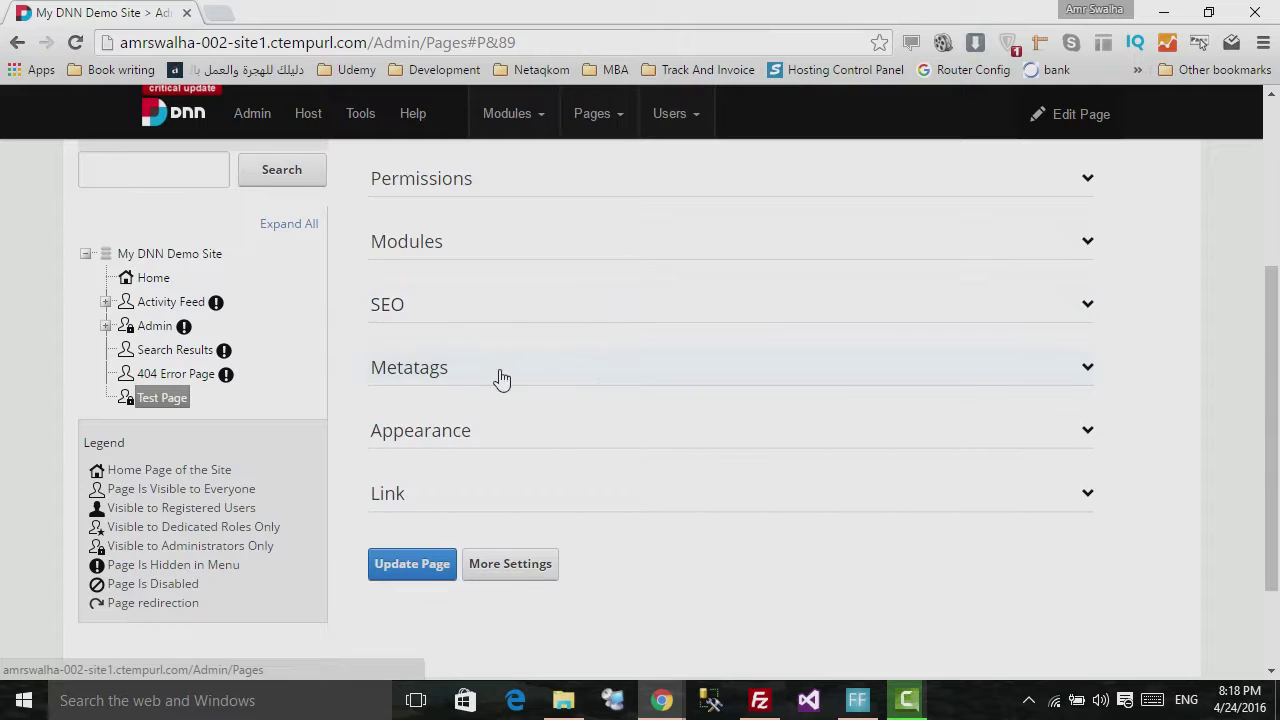
pyautogui.click(502, 378)
pyautogui.scroll(-1, 505, 395)
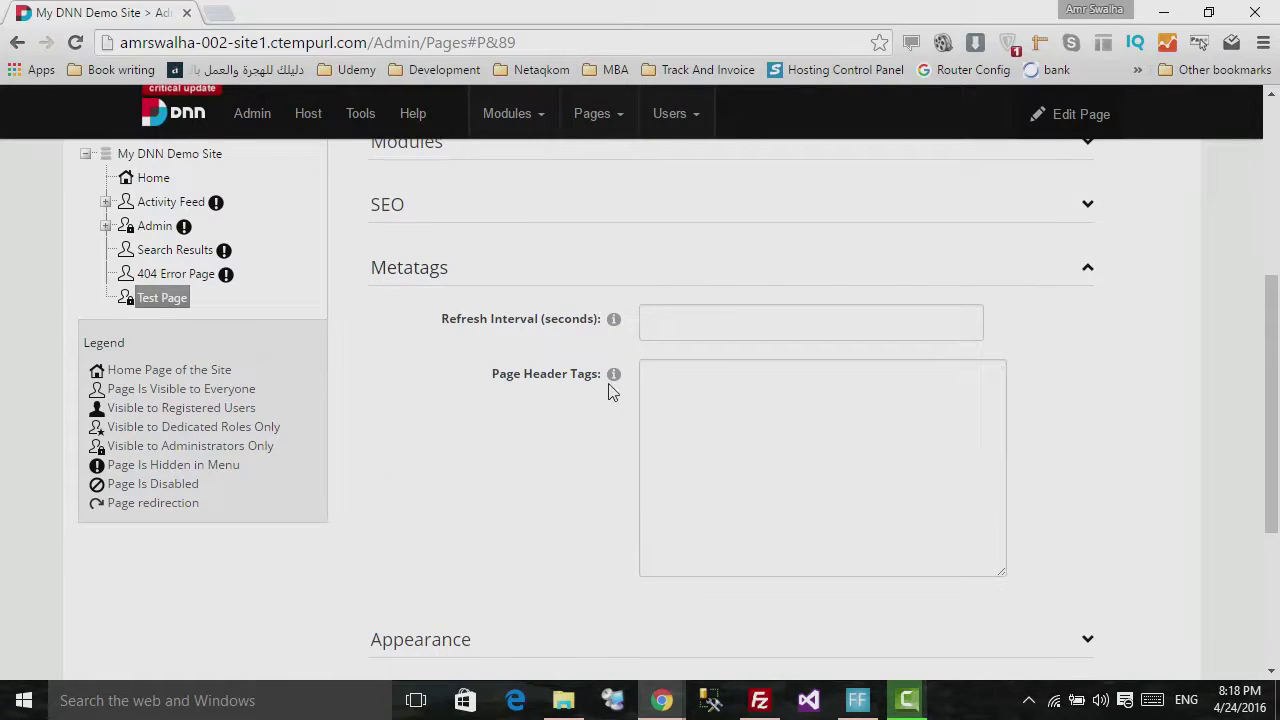
pyautogui.moveTo(610, 382)
# - Collapse the Metatags section and expand the Appearance section to examine the available page themes and default containers
pyautogui.click(594, 279)
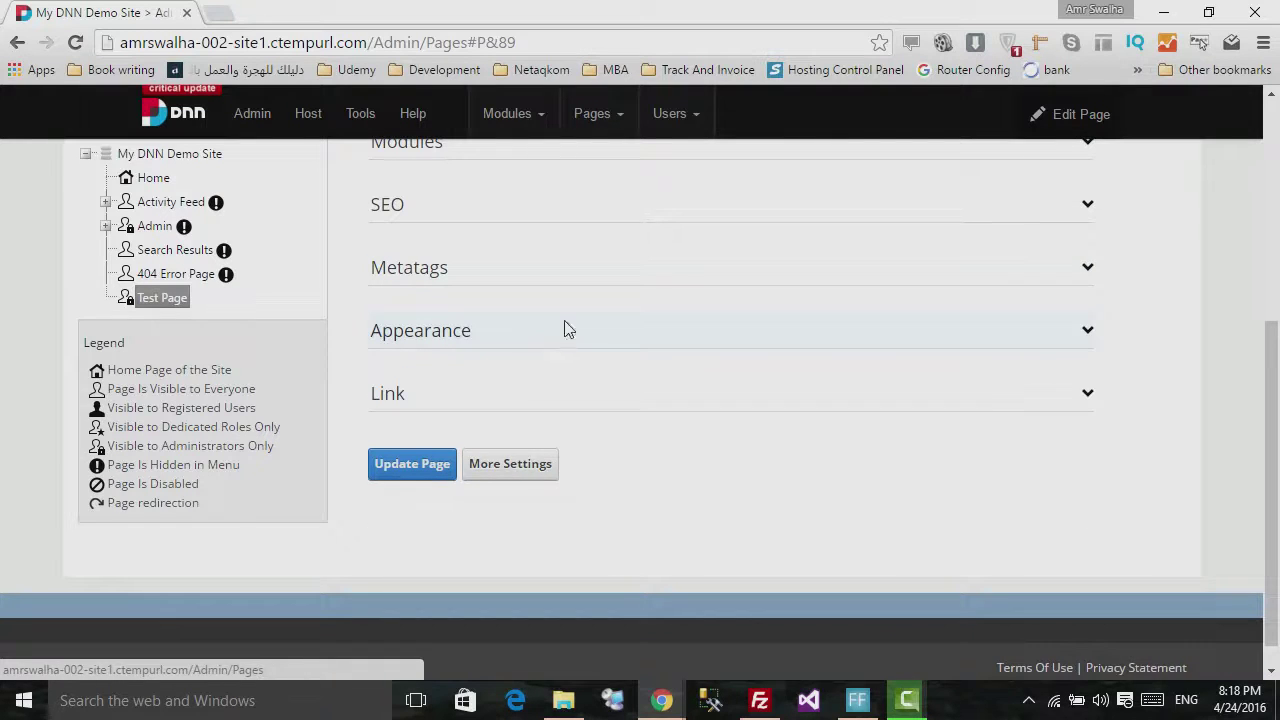
pyautogui.click(564, 330)
pyautogui.scroll(-1, 566, 357)
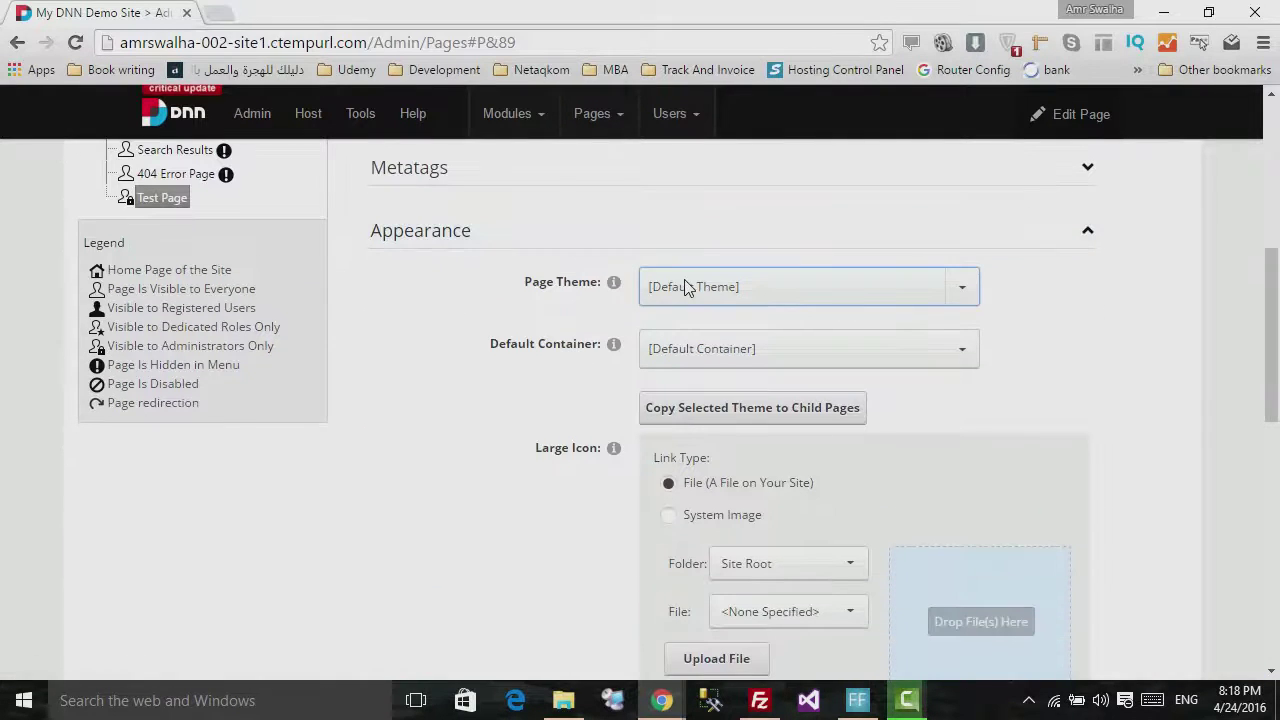
pyautogui.click(686, 287)
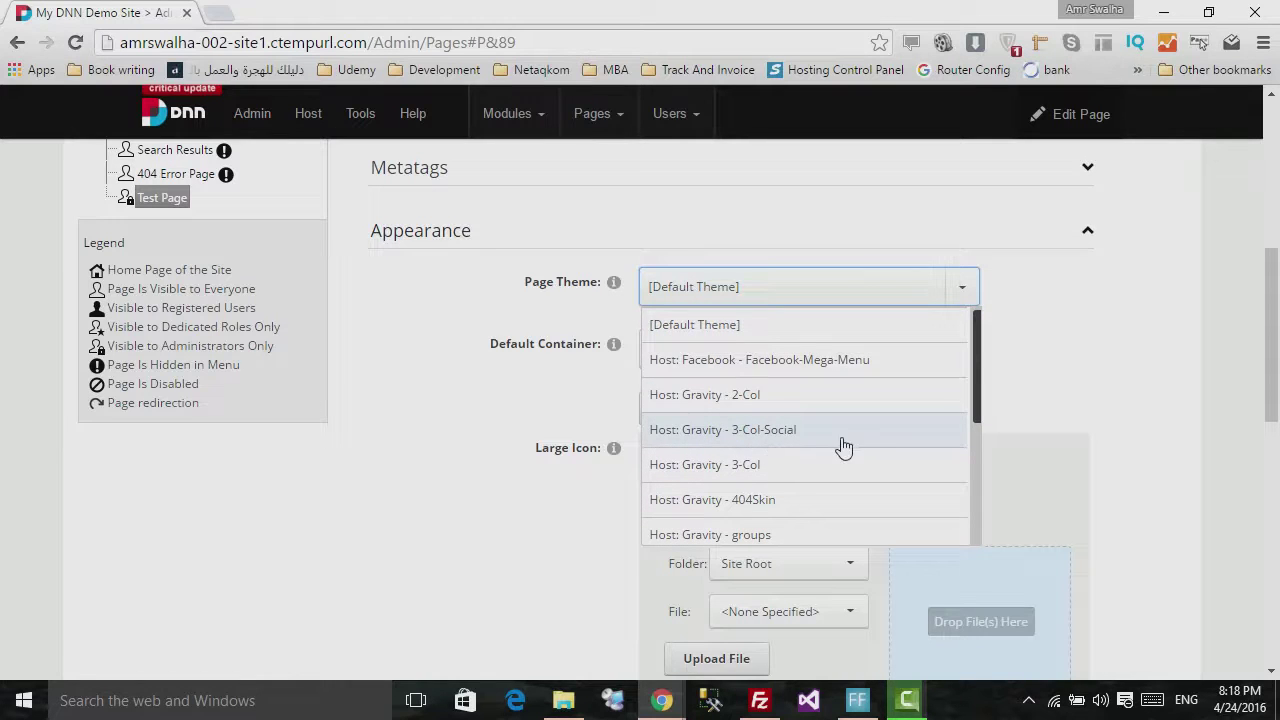
pyautogui.click(514, 346)
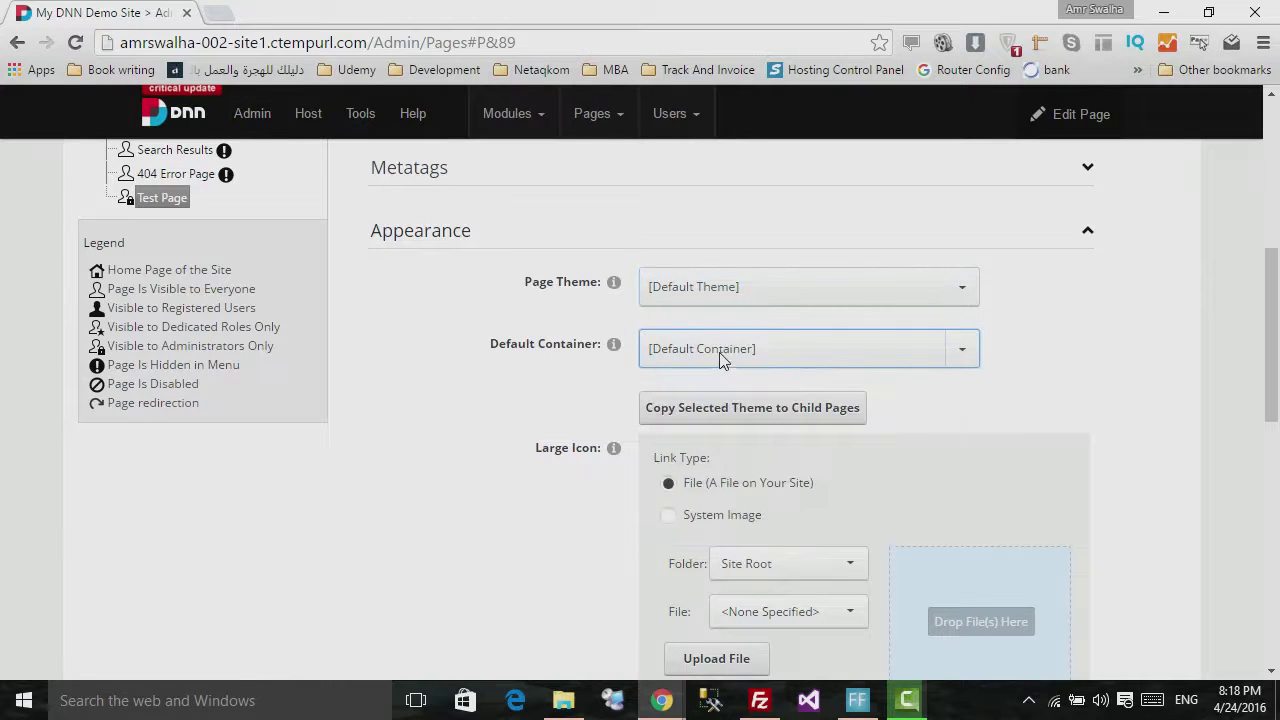
pyautogui.click(722, 358)
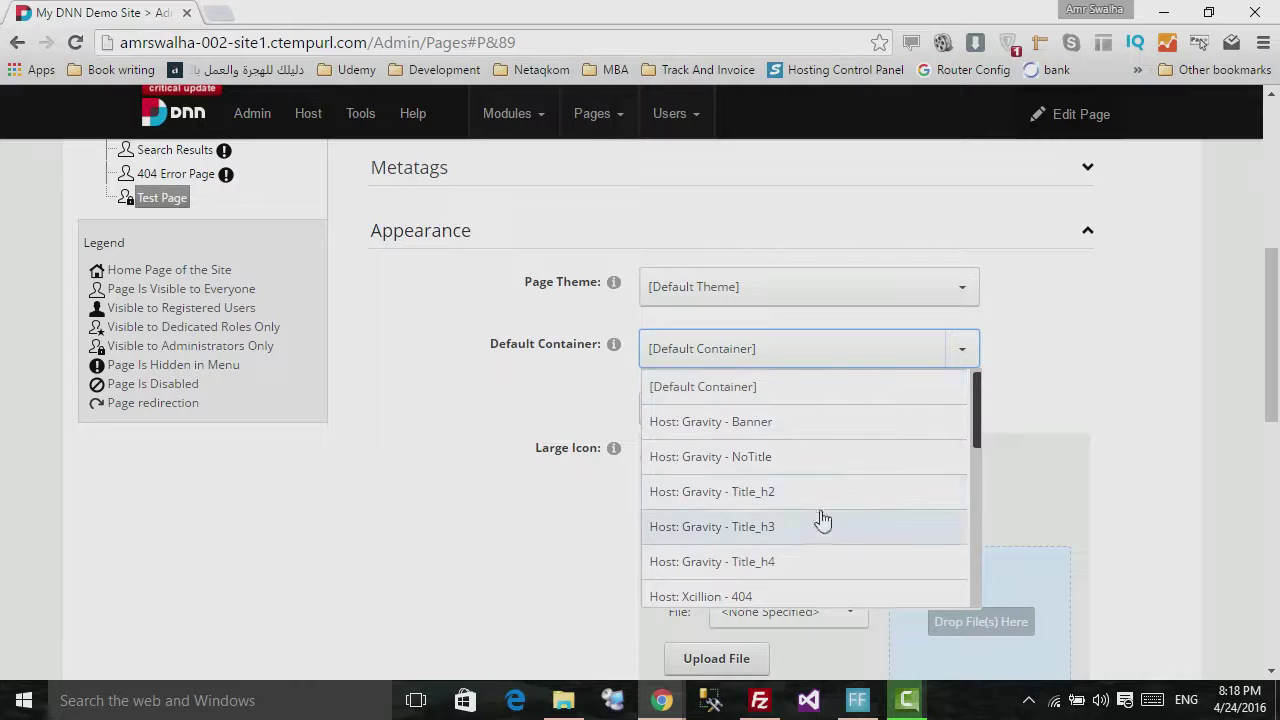
pyautogui.click(1071, 392)
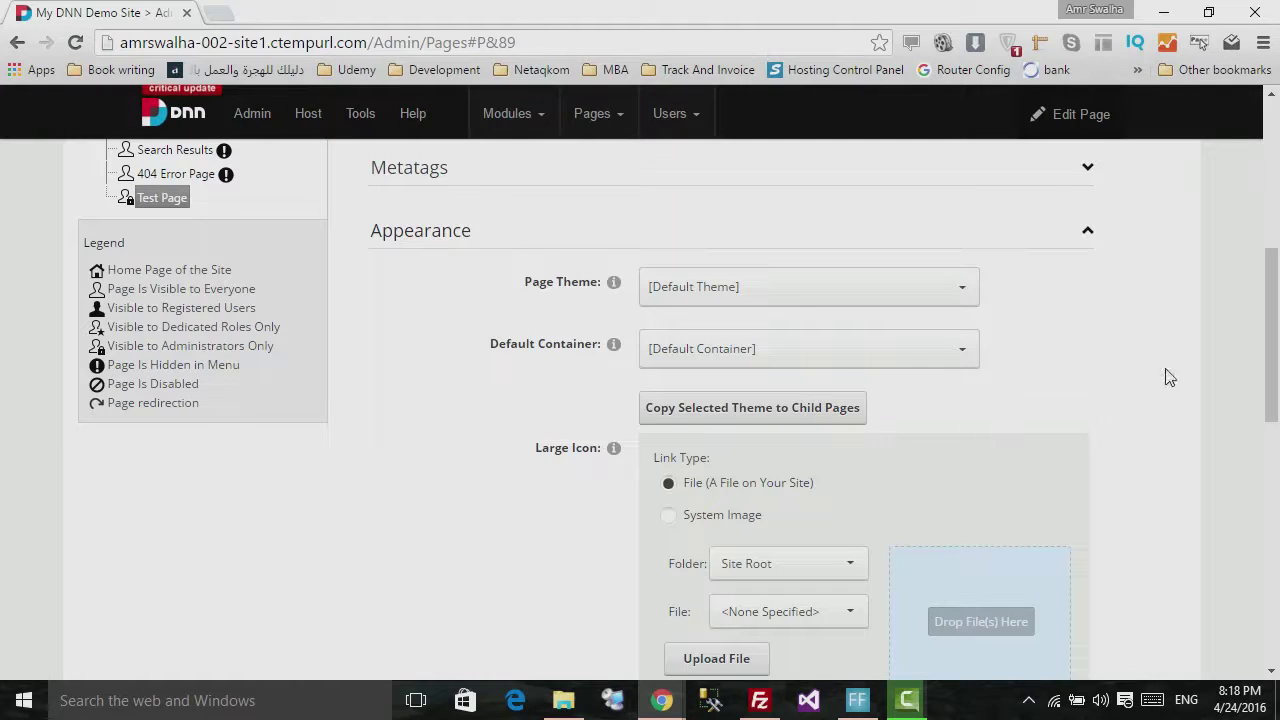
# - Review the default container and page theme choices again without selecting a different one
pyautogui.click(777, 356)
pyautogui.scroll(-2, 805, 480)
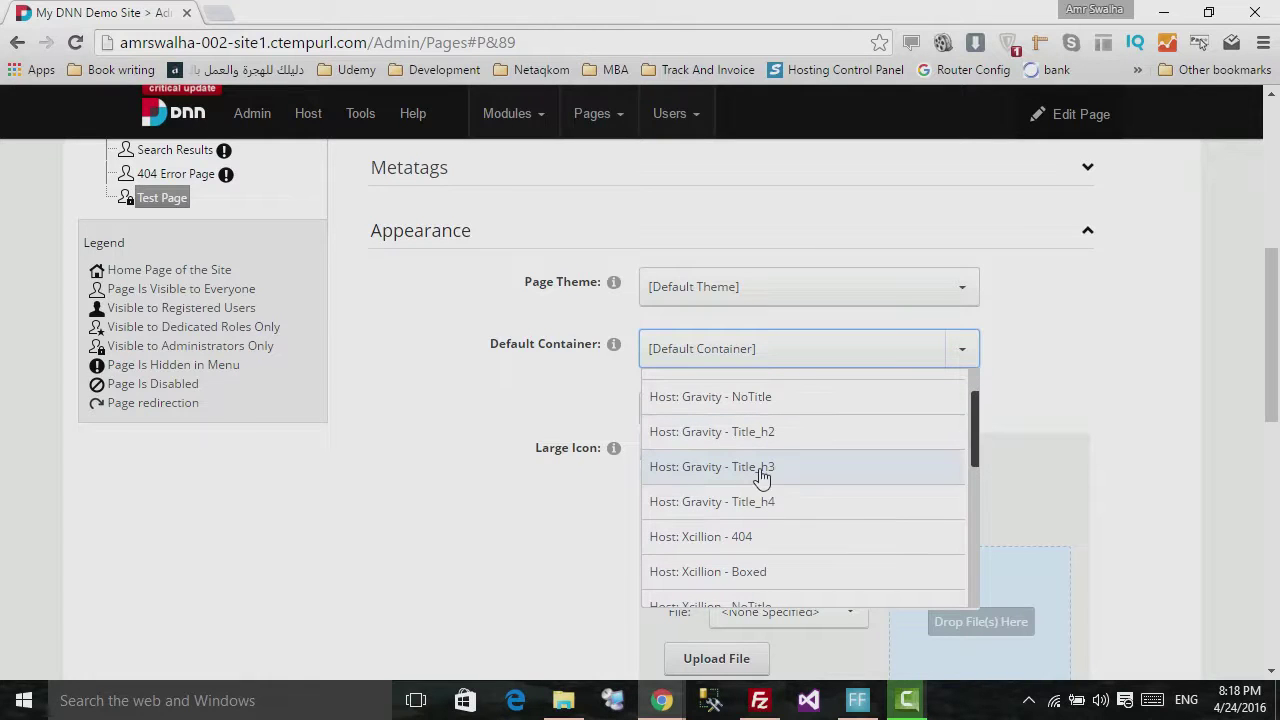
pyautogui.click(793, 286)
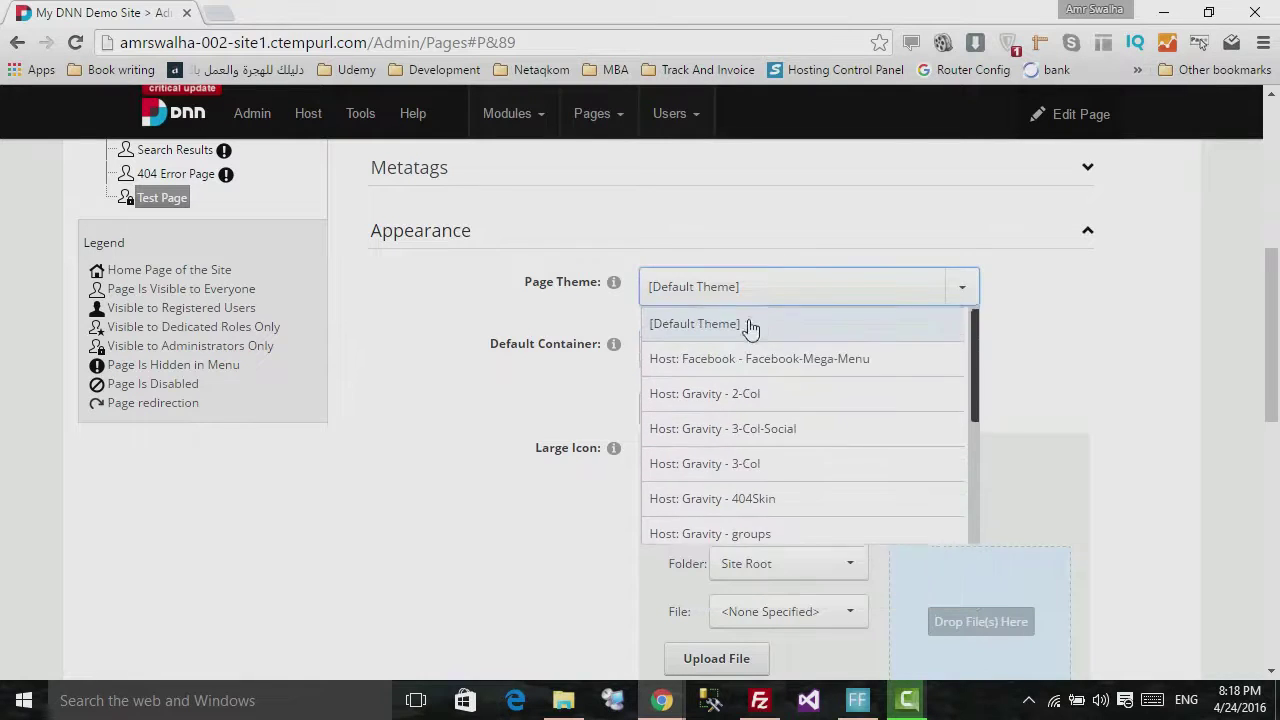
pyautogui.click(1080, 376)
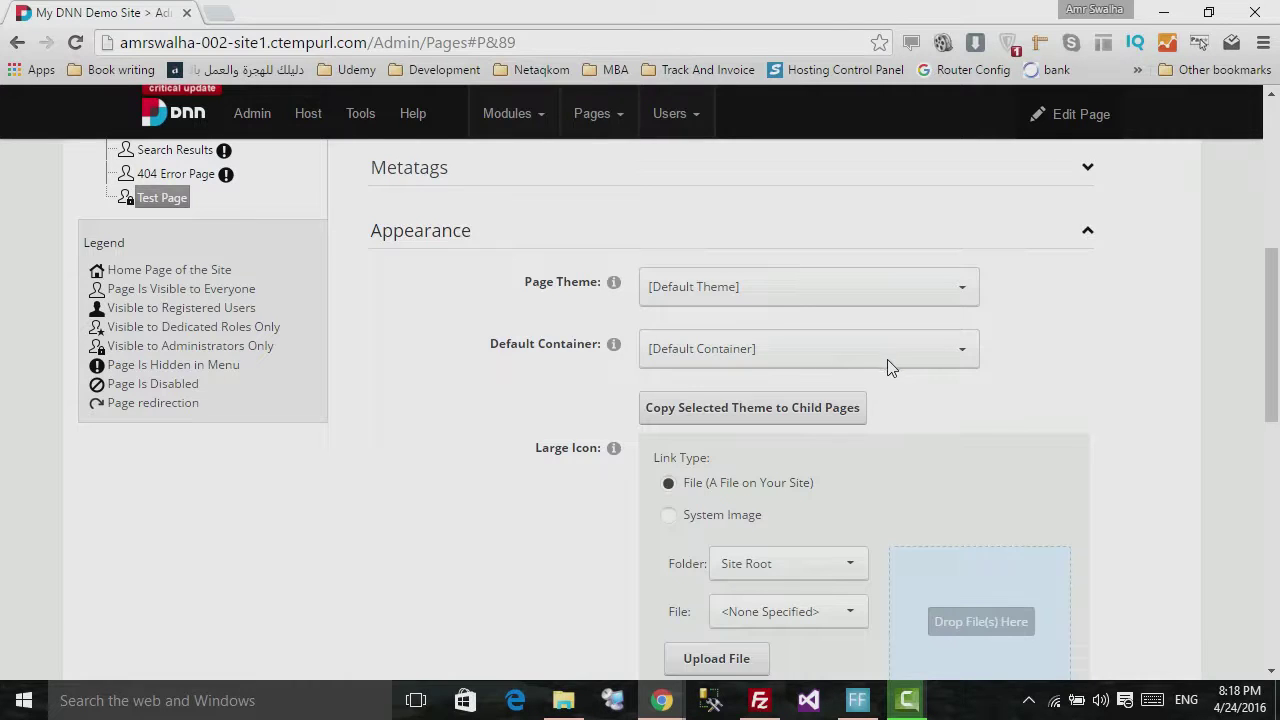
pyautogui.click(704, 348)
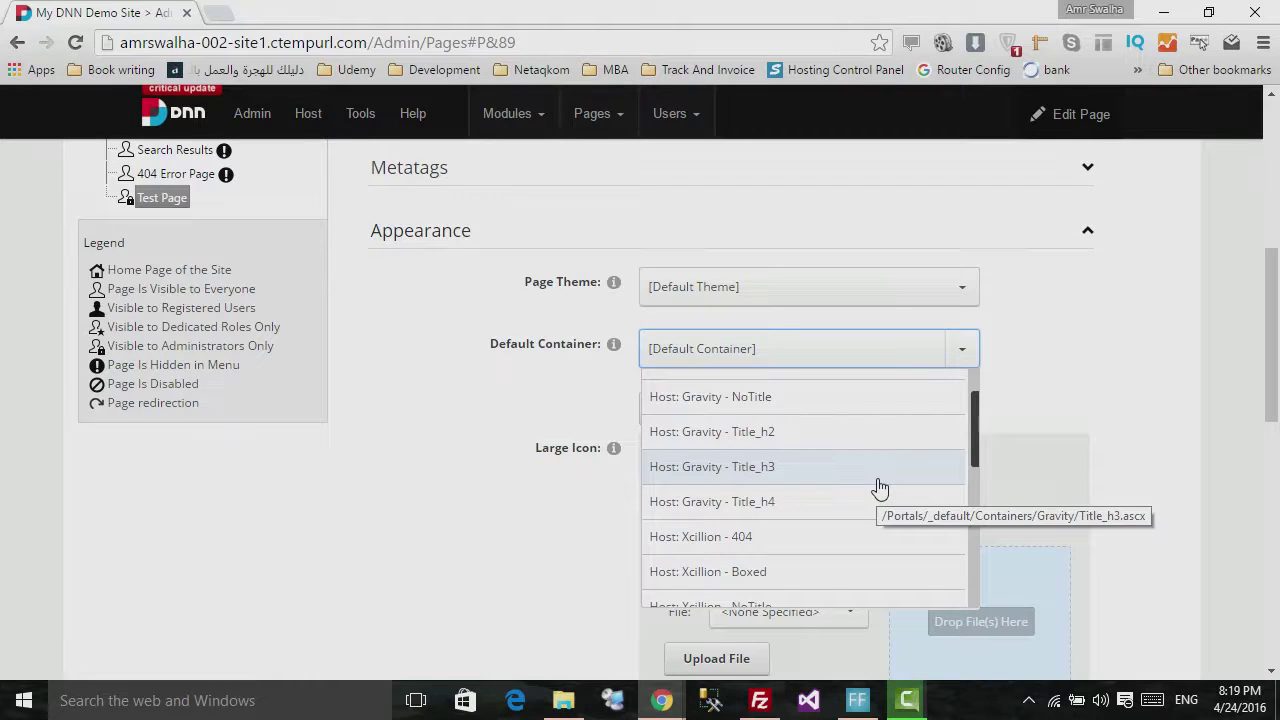
pyautogui.click(1010, 378)
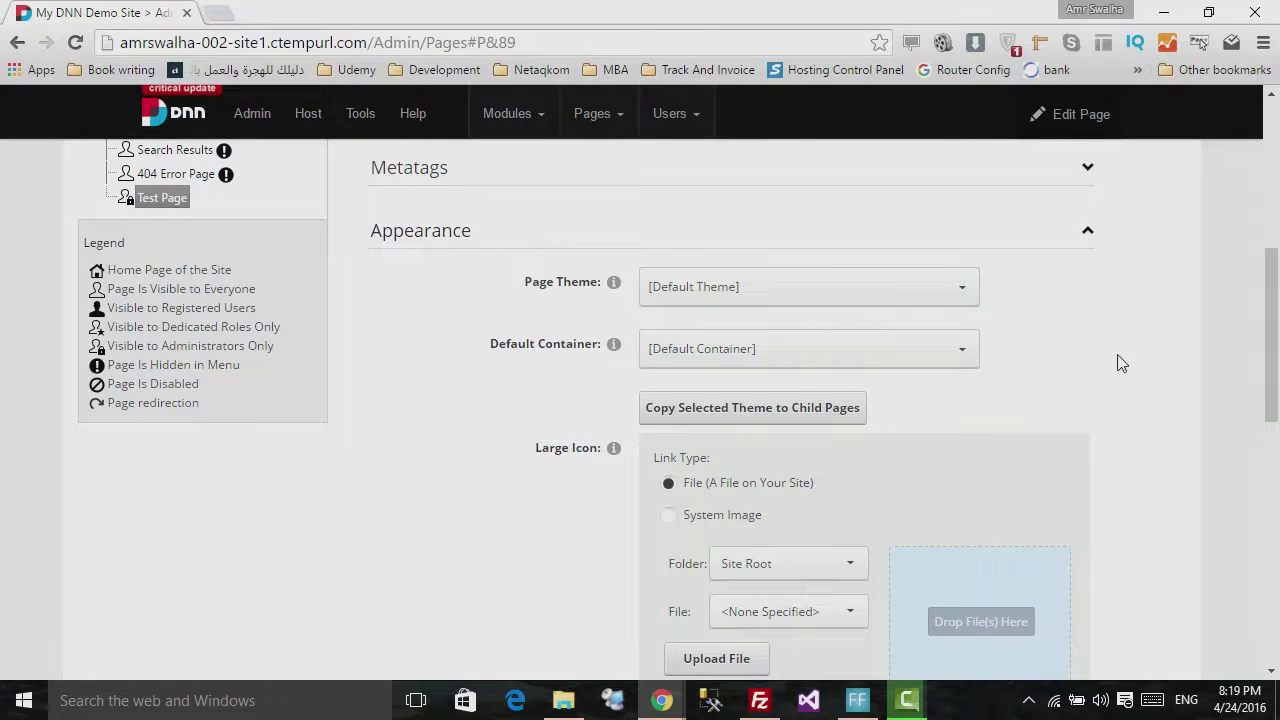
# - Examine the Large Icon and Small Icon settings in the Appearance section
pyautogui.scroll(-1, 1120, 363)
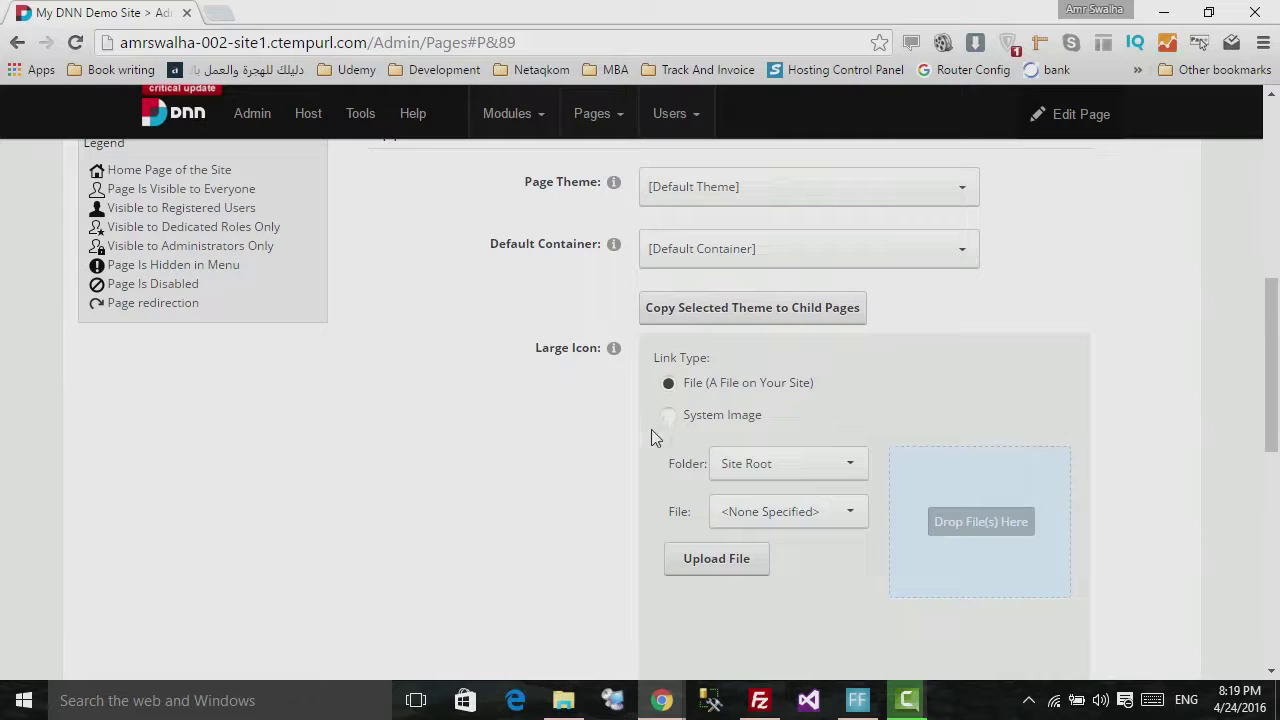
pyautogui.scroll(-3, 529, 457)
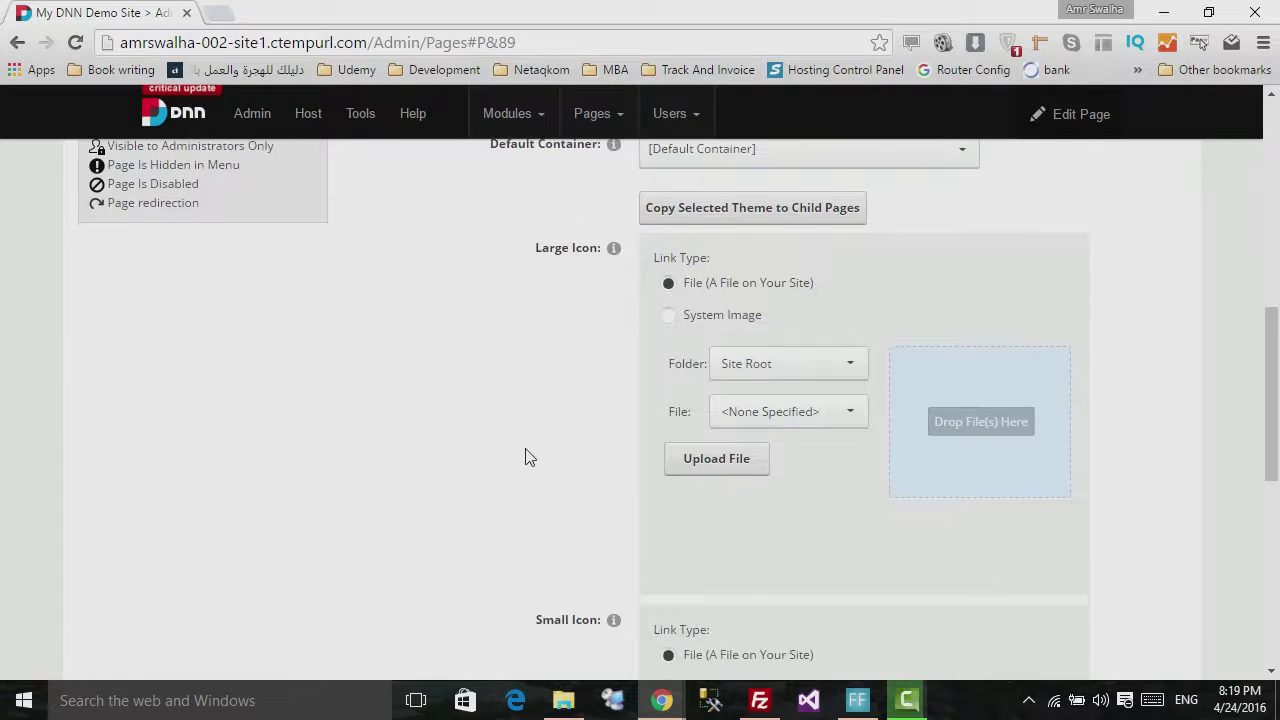
pyautogui.scroll(-3, 529, 457)
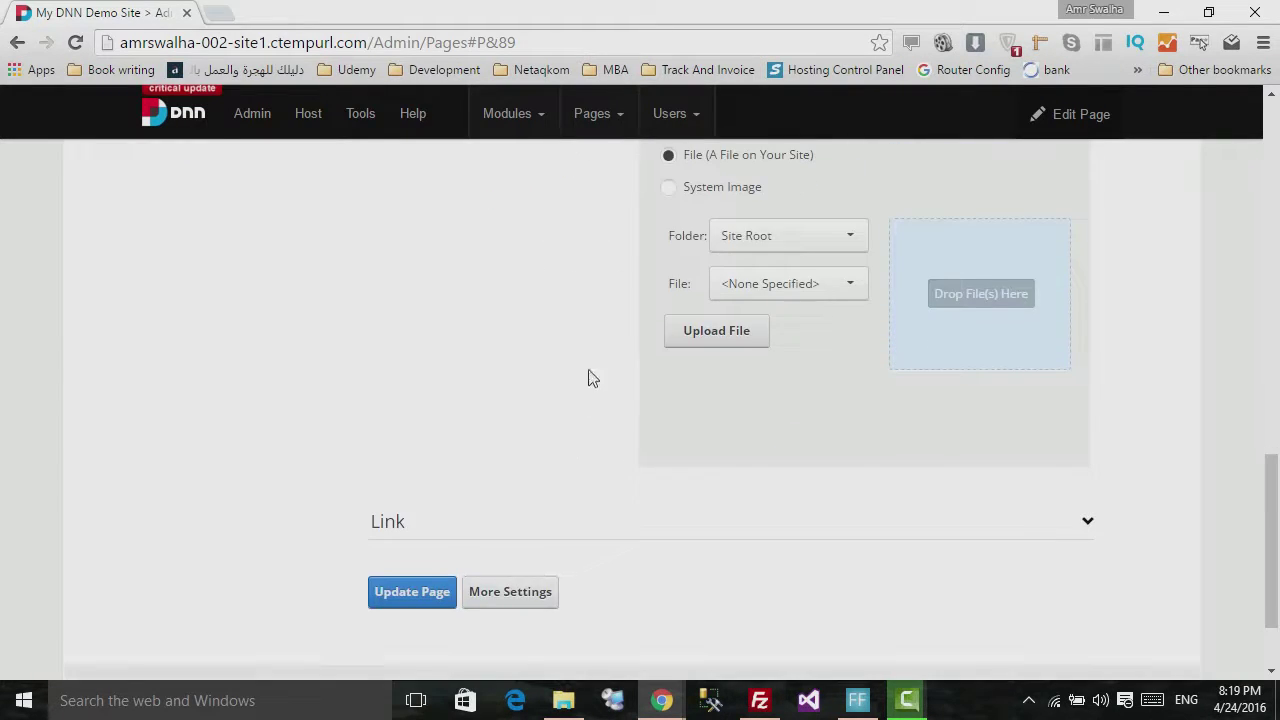
pyautogui.scroll(7, 603, 380)
# - Collapse the Appearance section and expand the Link section to examine the URL and Page link types
pyautogui.click(986, 248)
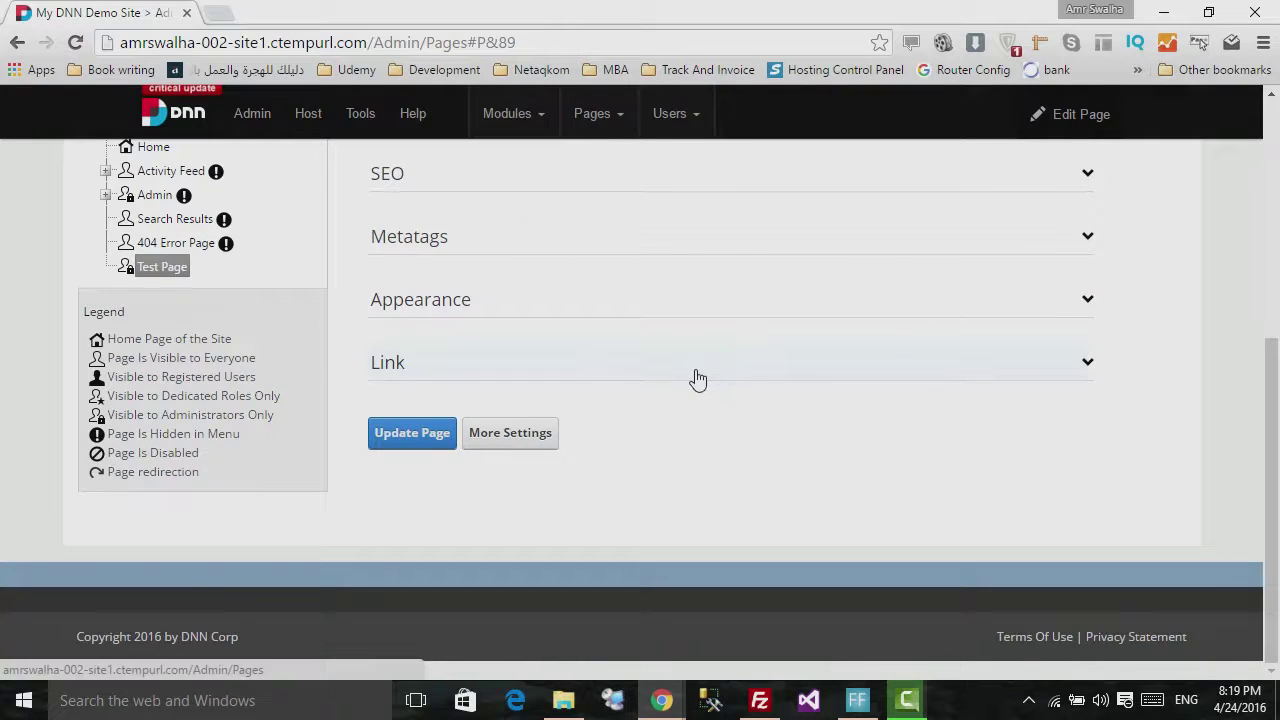
pyautogui.click(694, 376)
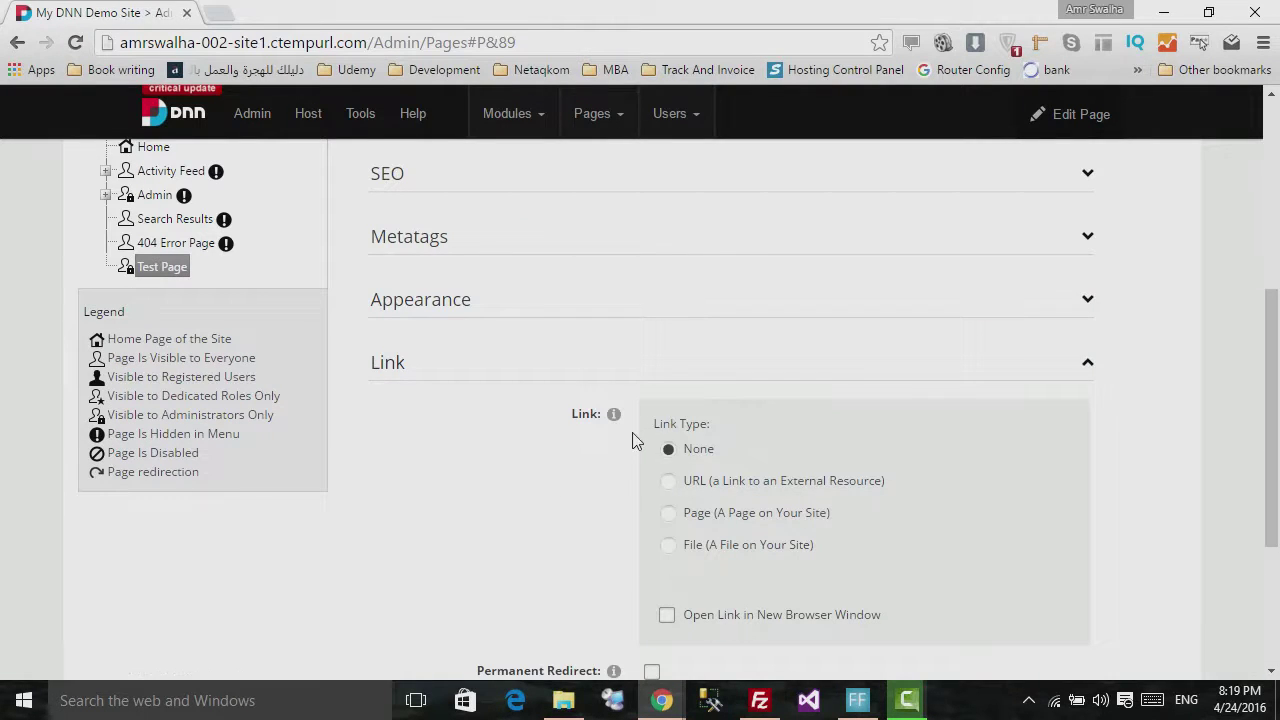
pyautogui.click(688, 484)
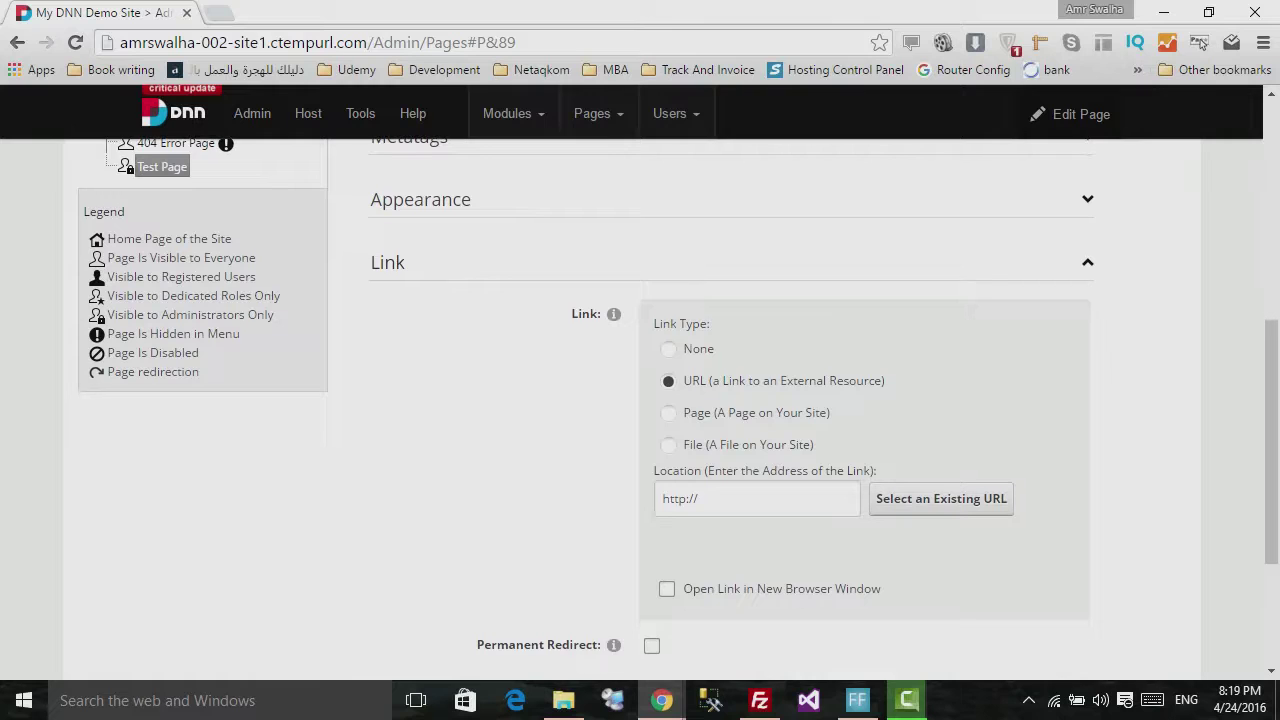
pyautogui.click(757, 498)
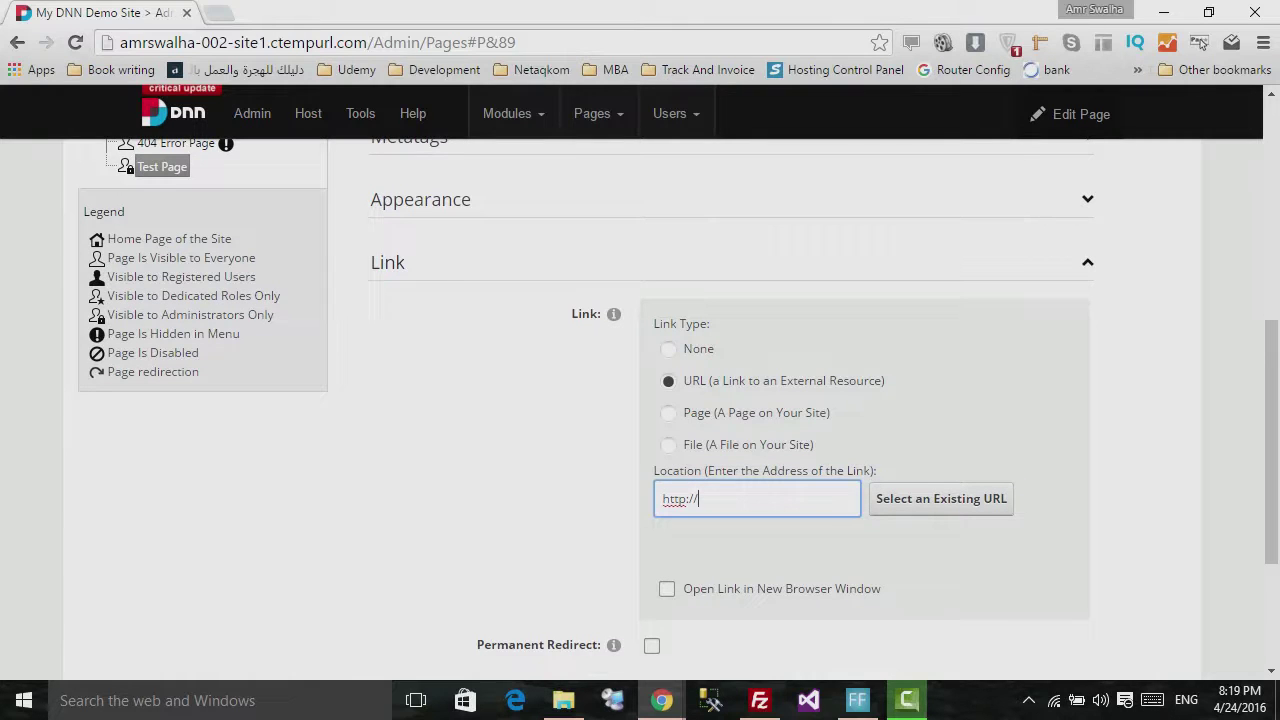
pyautogui.click(795, 413)
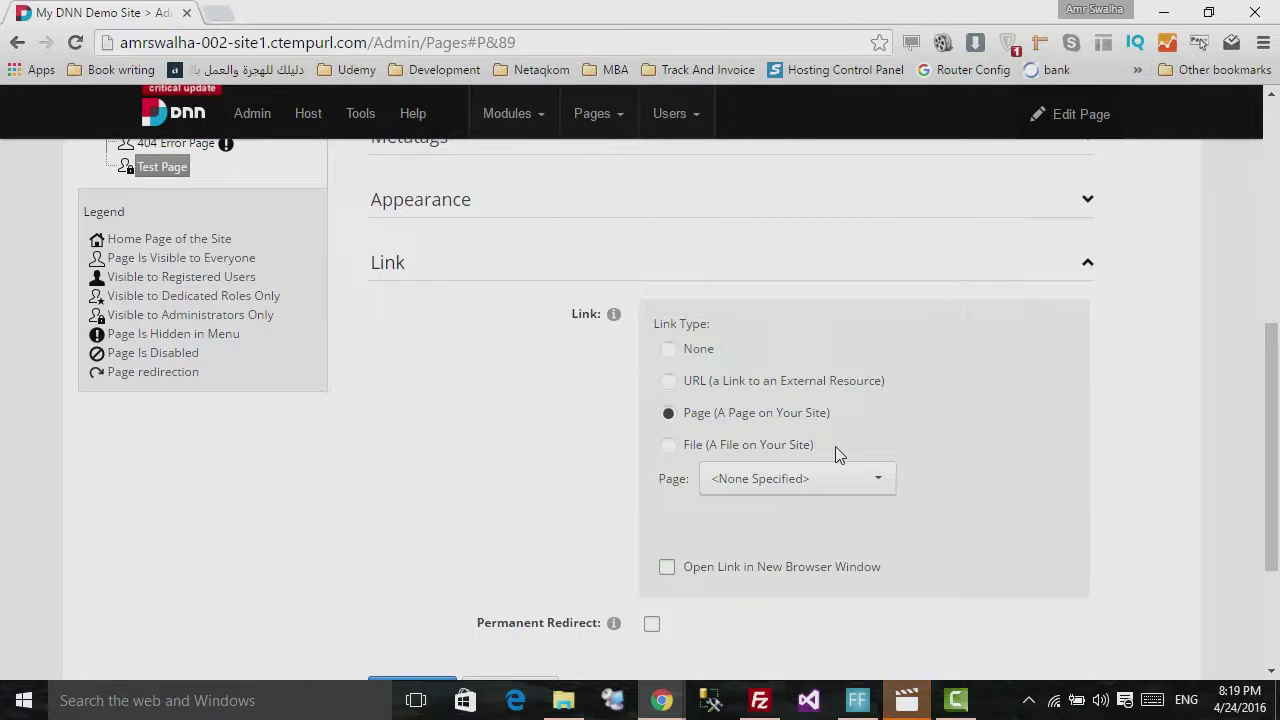
# - Switch to the Movies & TV window and close it
pyautogui.click(906, 700)
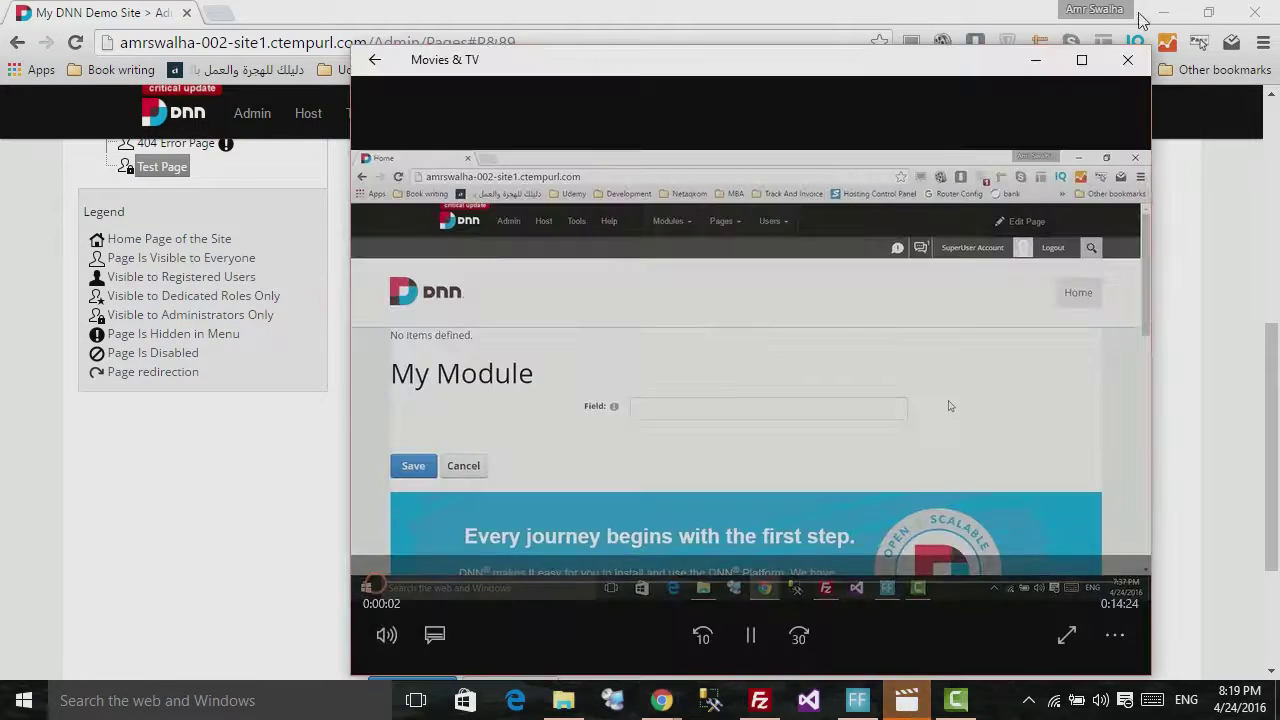
pyautogui.click(1120, 46)
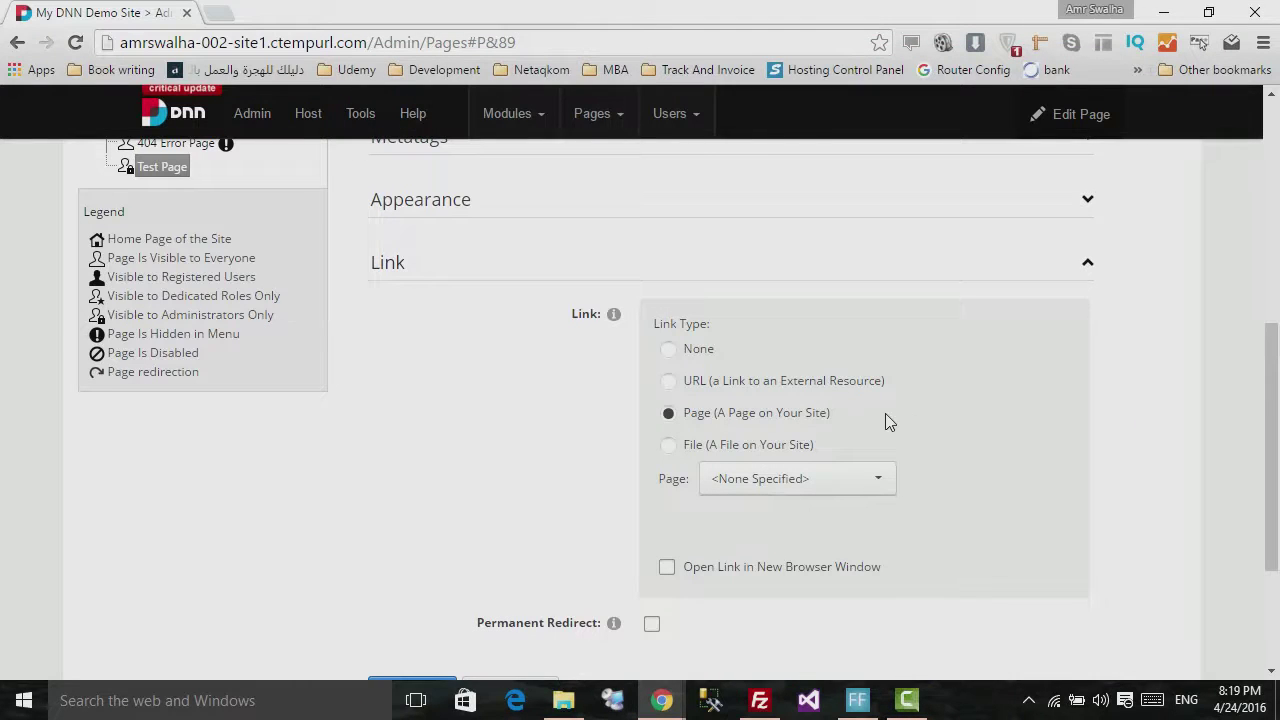
# - Set the link type to File (A File on Your Site) and examine its file options and the Permanent Redirect help
pyautogui.click(689, 450)
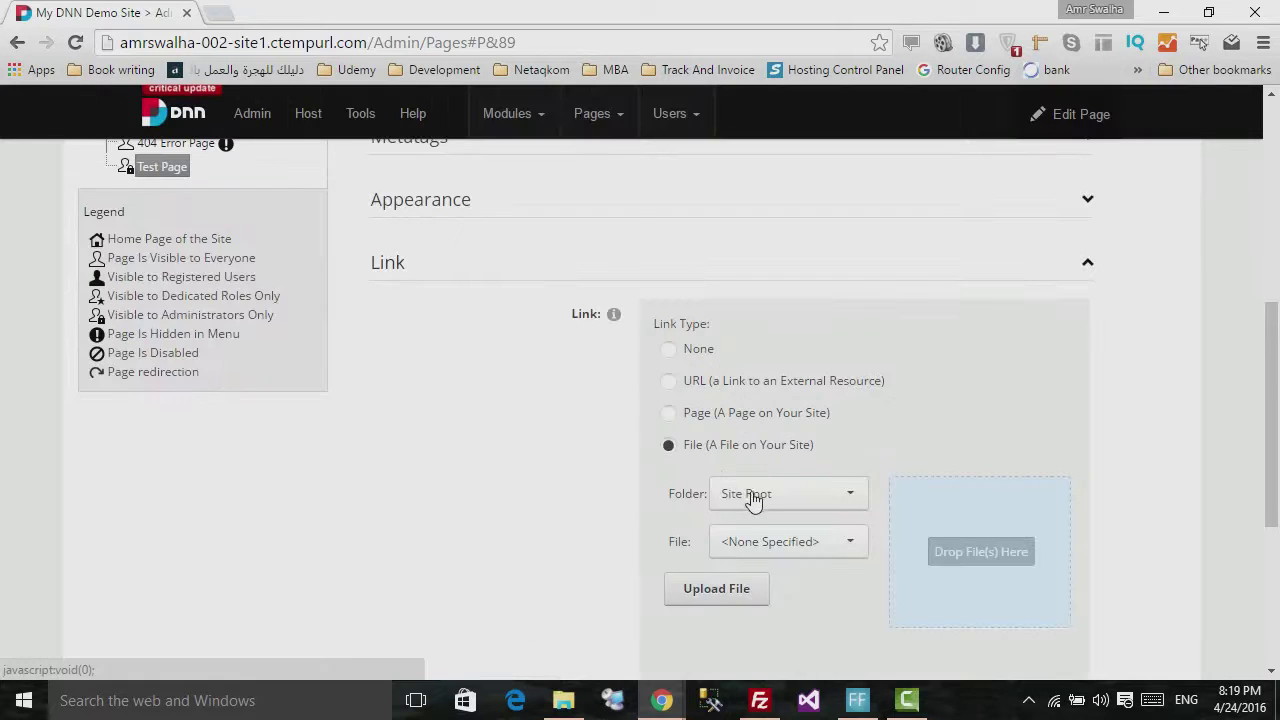
pyautogui.scroll(-2, 812, 430)
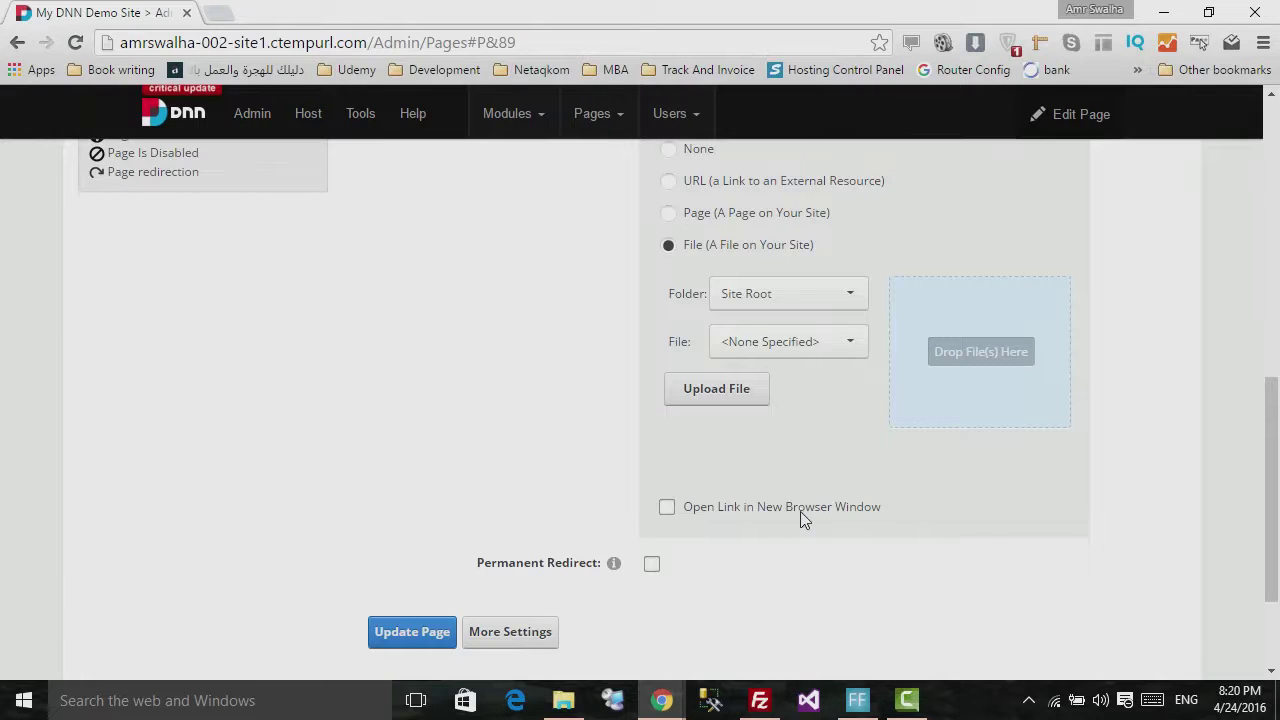
pyautogui.scroll(1, 880, 523)
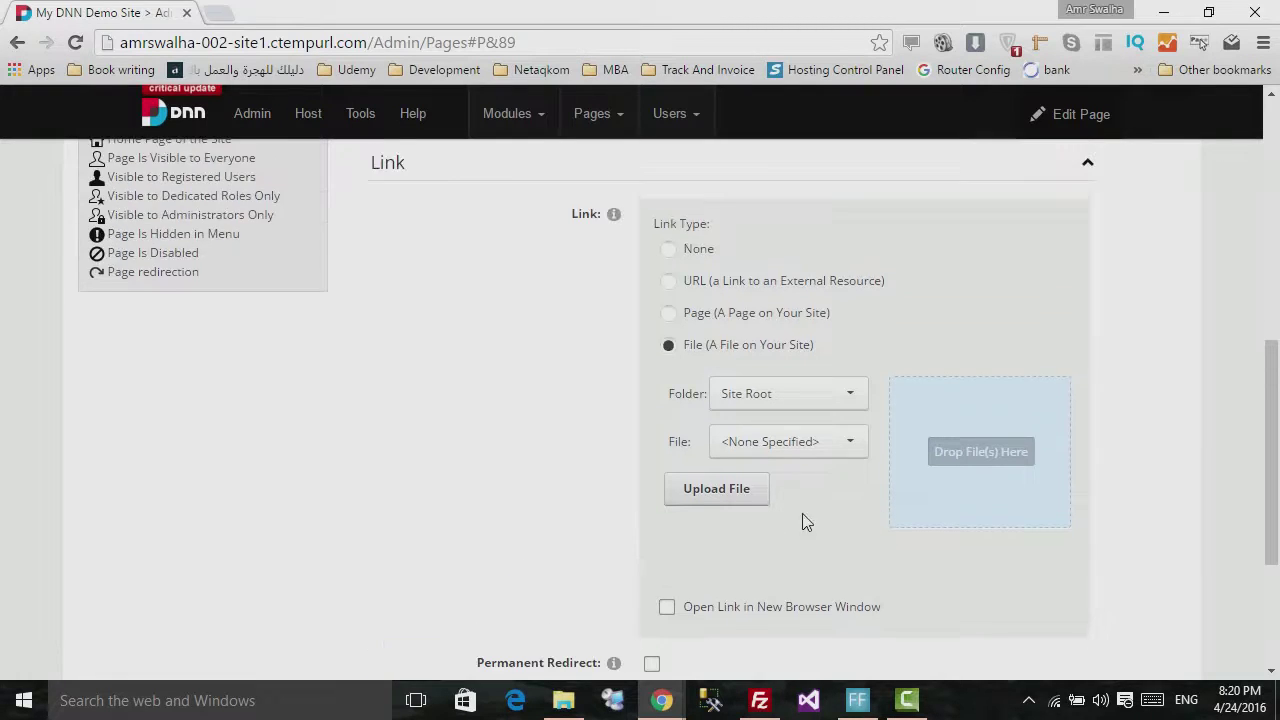
pyautogui.scroll(-2, 806, 523)
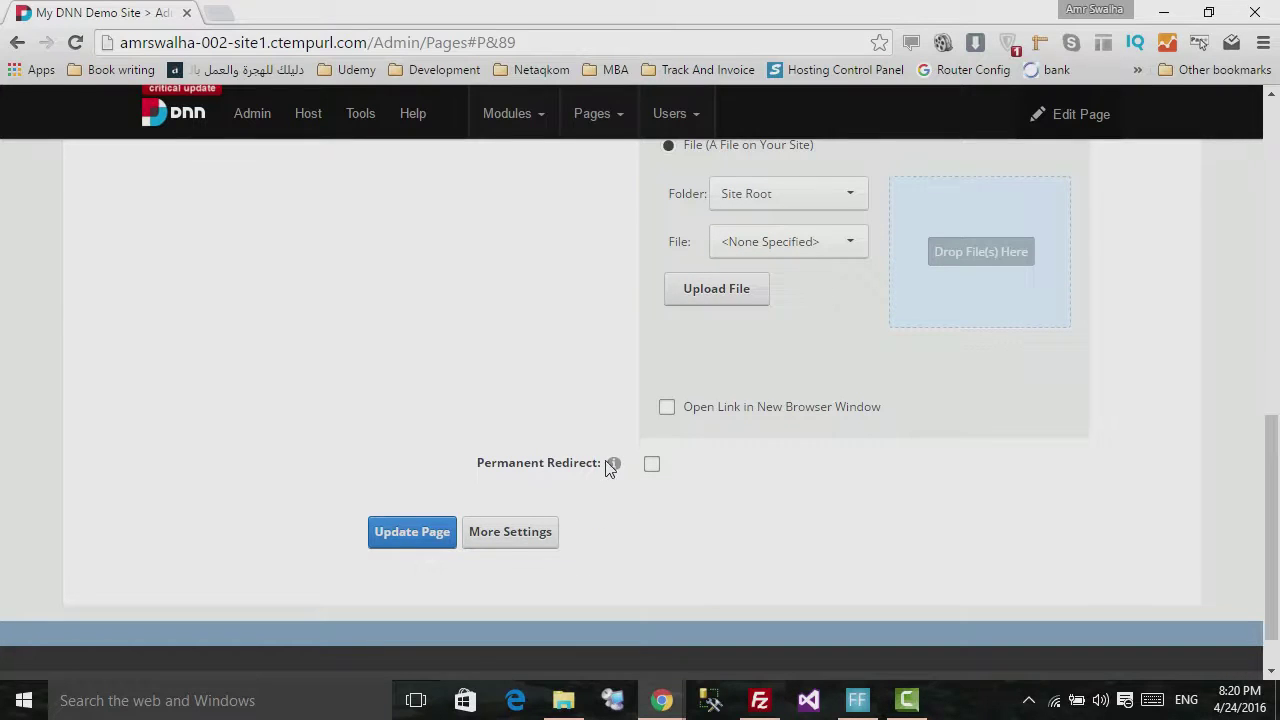
pyautogui.moveTo(612, 466)
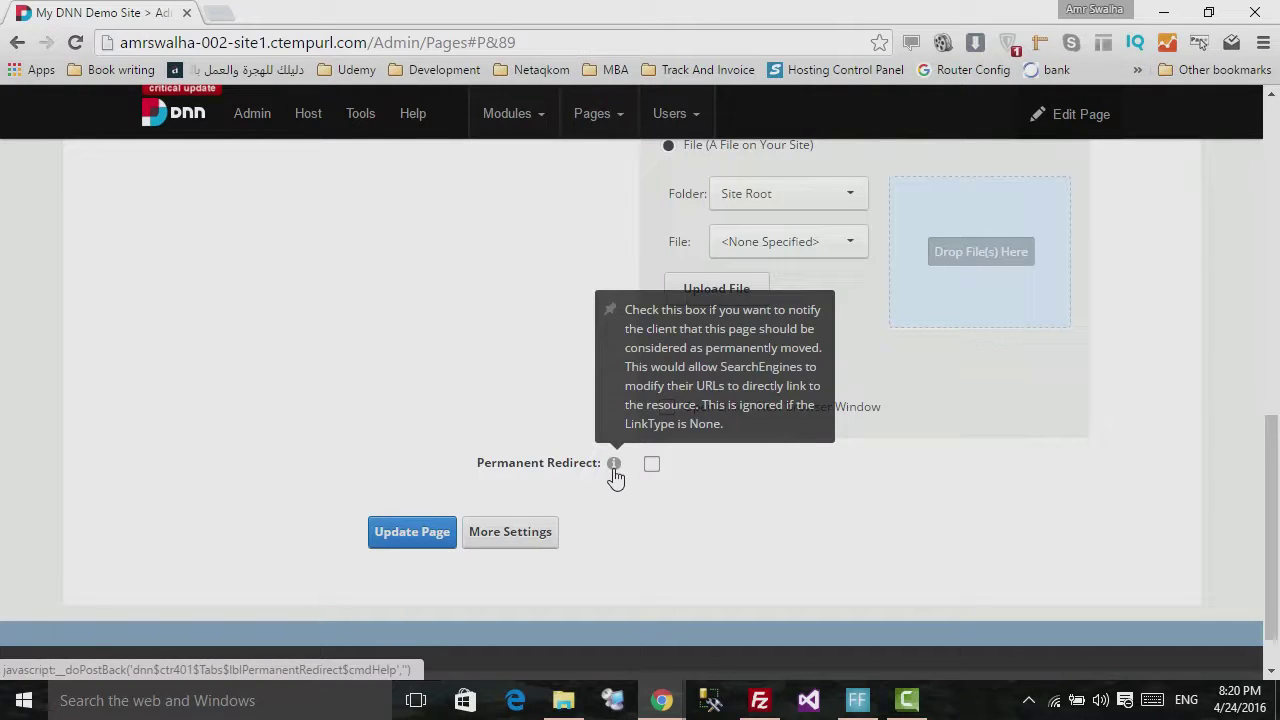
pyautogui.scroll(2, 860, 450)
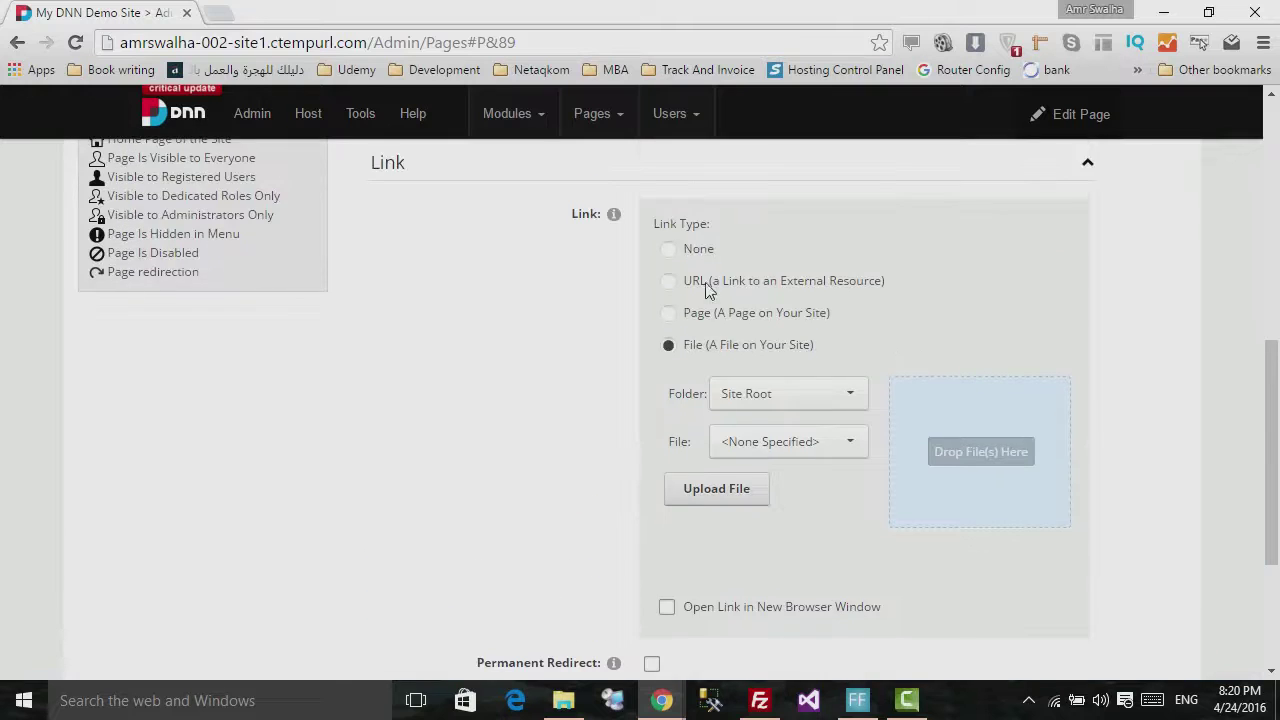
# - Examine the file link options, Open Link in New Browser Window and Permanent Redirect, and collapse the Link section
pyautogui.scroll(-1, 705, 288)
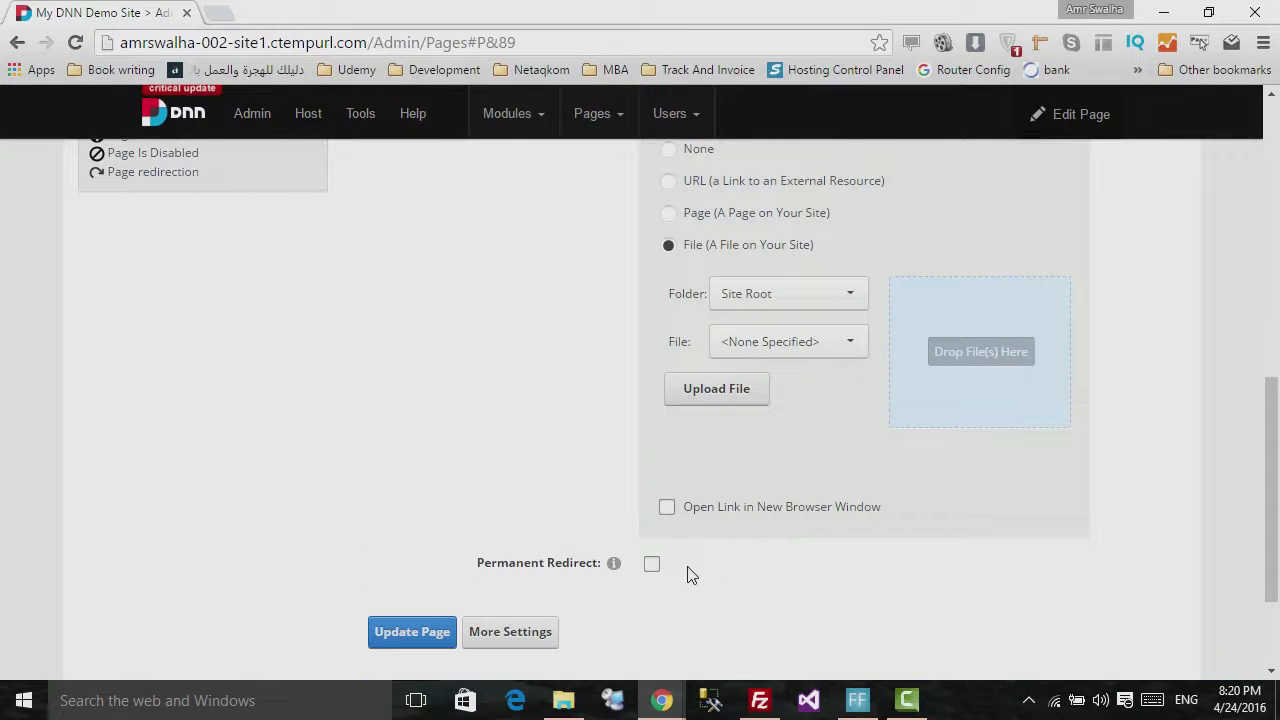
pyautogui.scroll(1, 831, 543)
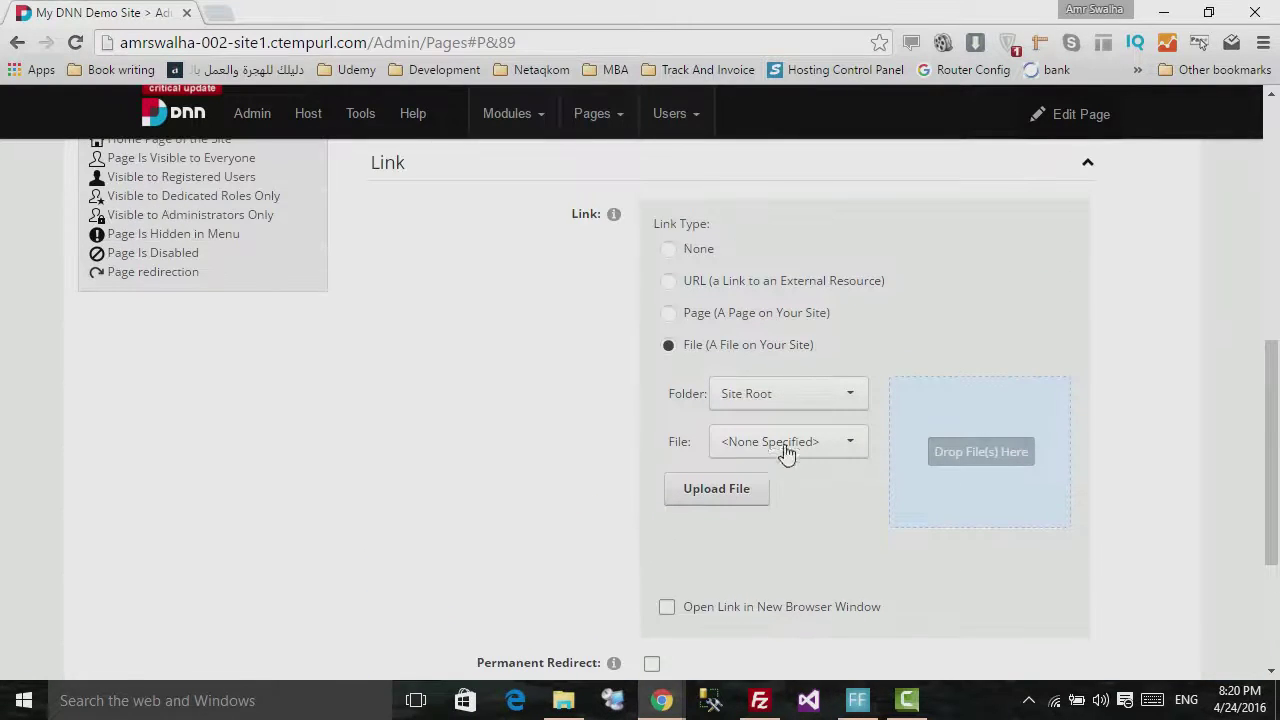
pyautogui.scroll(-1, 800, 452)
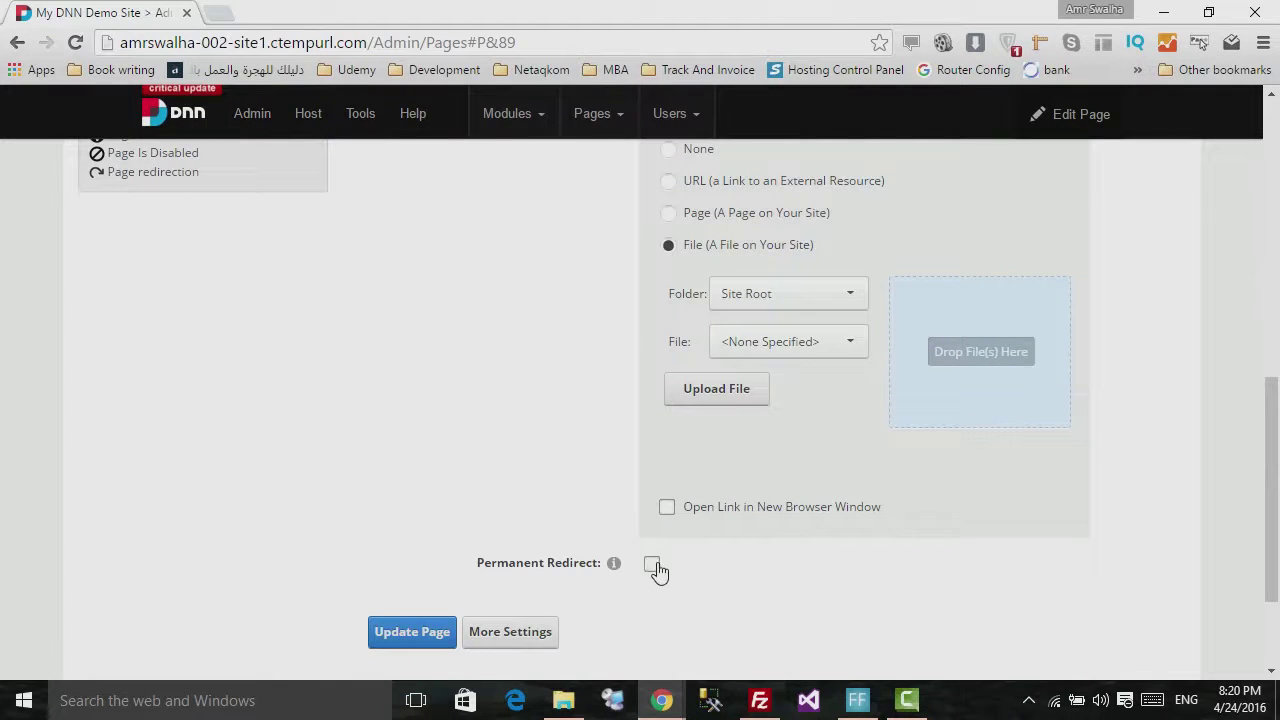
pyautogui.scroll(1, 817, 577)
pyautogui.scroll(1, 820, 578)
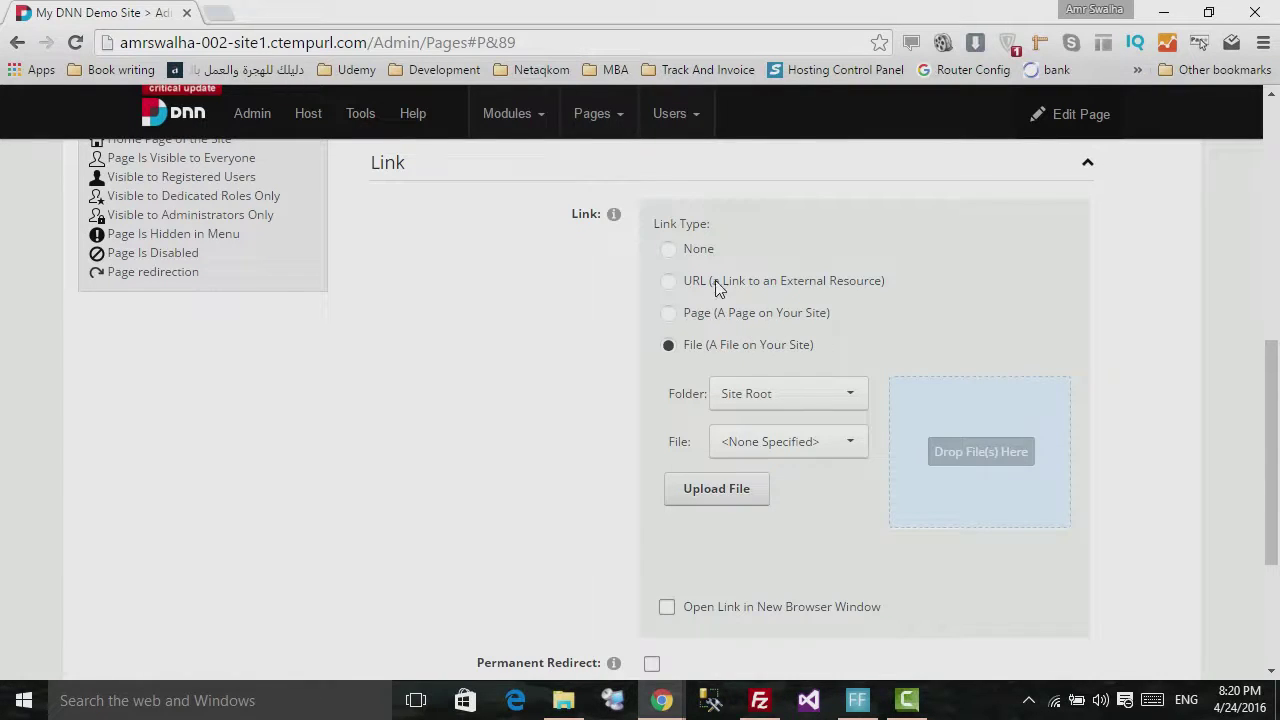
pyautogui.scroll(-1, 715, 285)
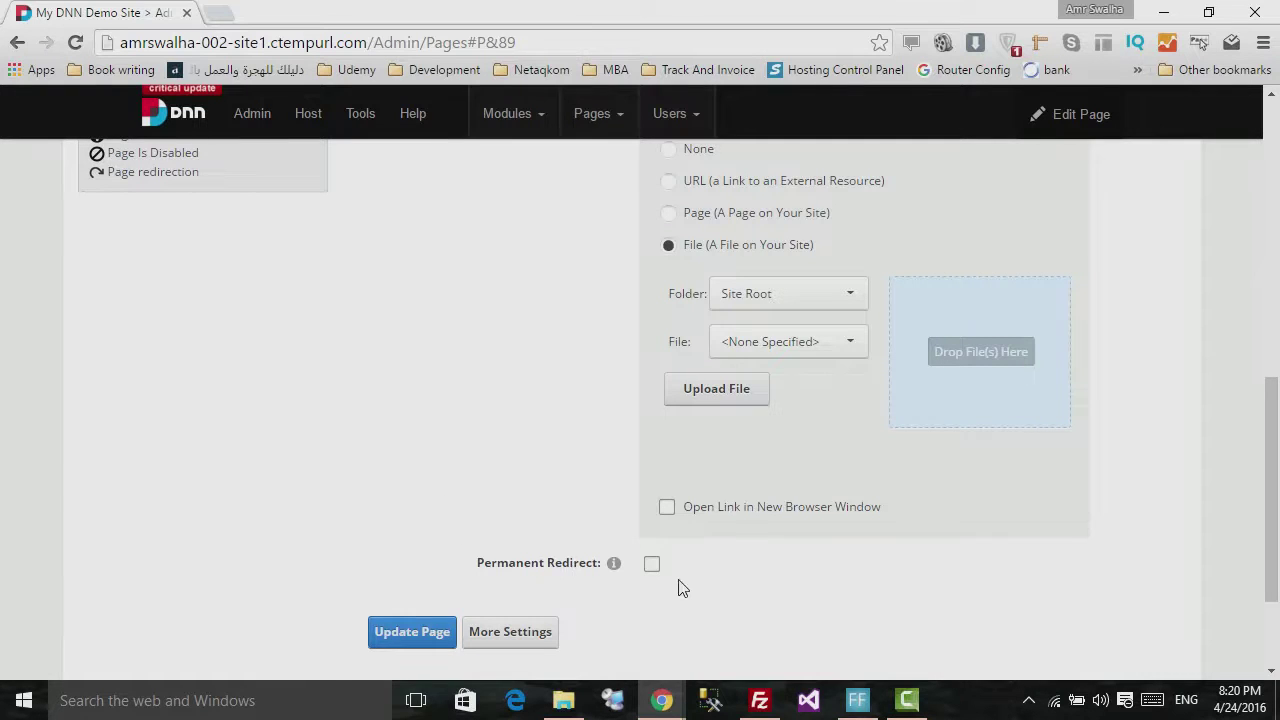
pyautogui.scroll(3, 697, 589)
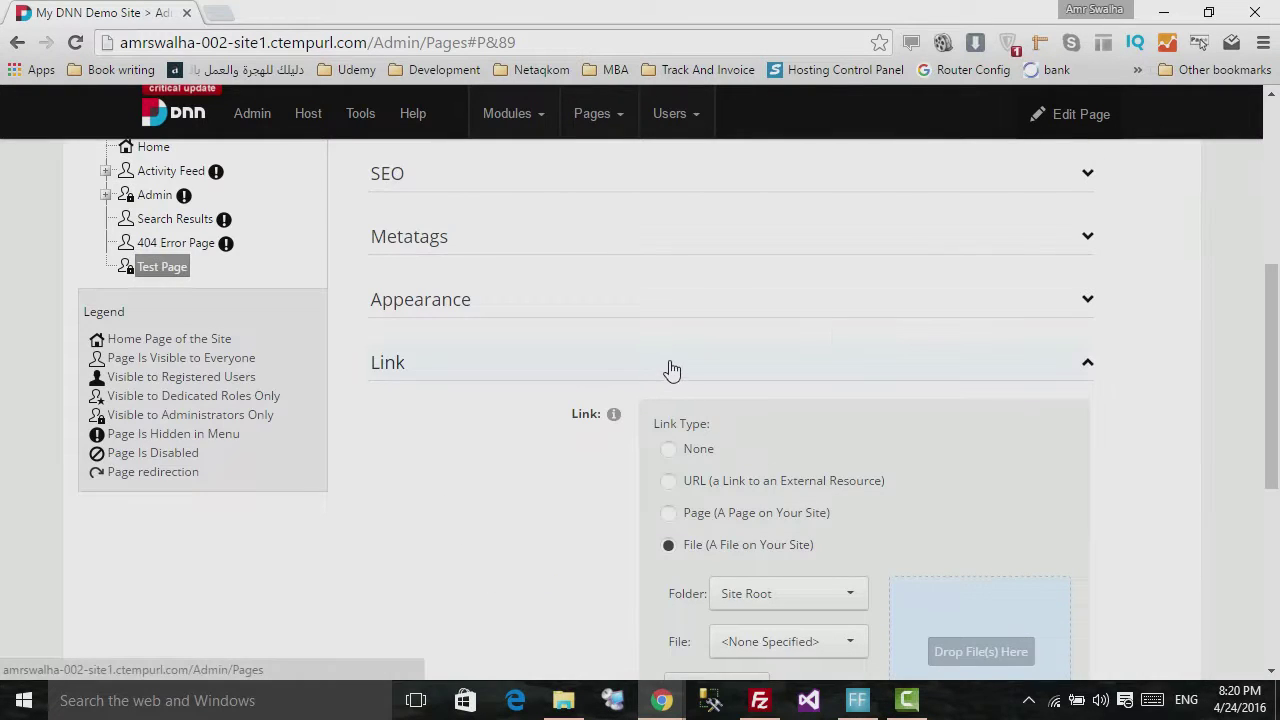
pyautogui.click(668, 366)
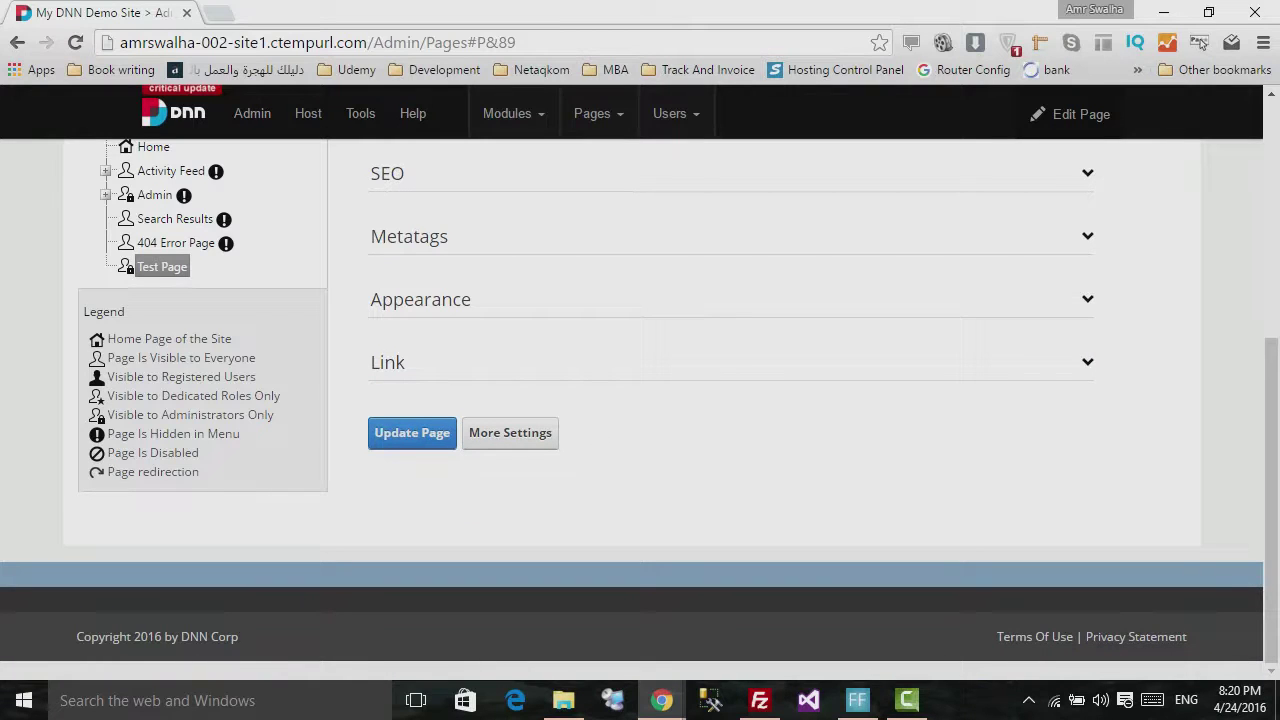
# - Open the additional settings of Test Page and review its page details from Page Name down to Include In Menu
pyautogui.click(543, 437)
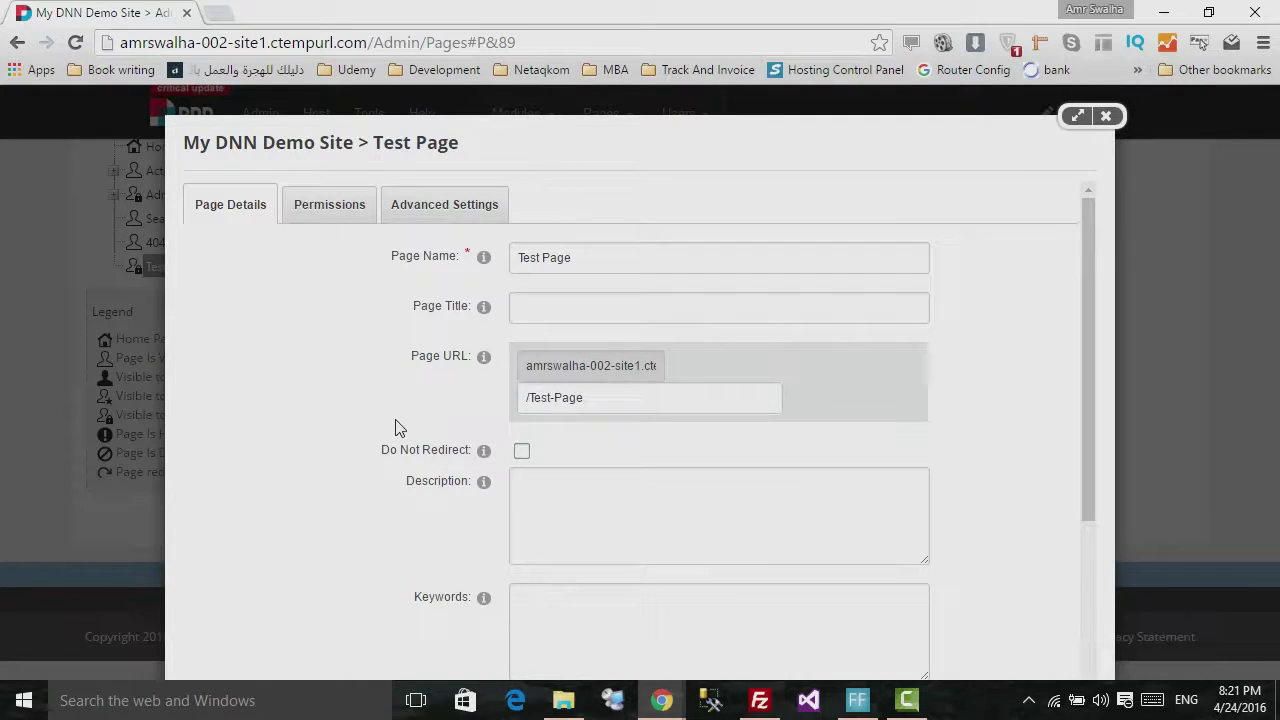
pyautogui.scroll(-1, 395, 428)
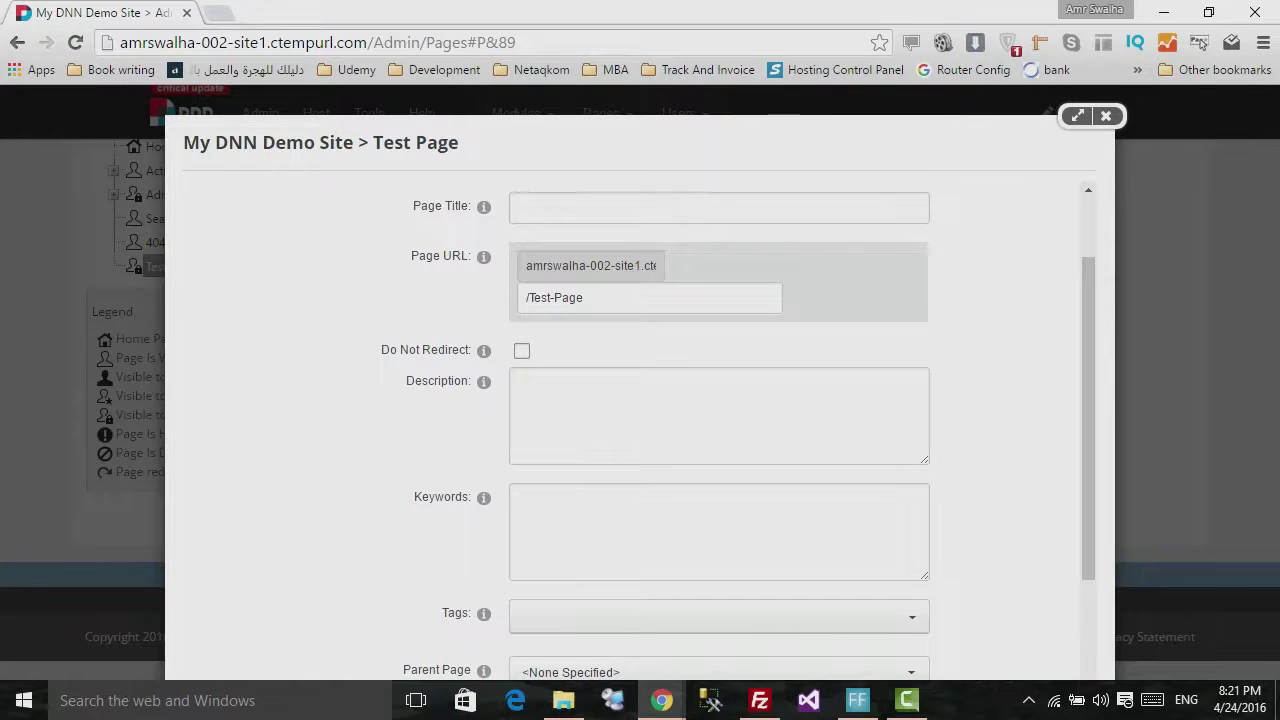
pyautogui.scroll(-1, 575, 325)
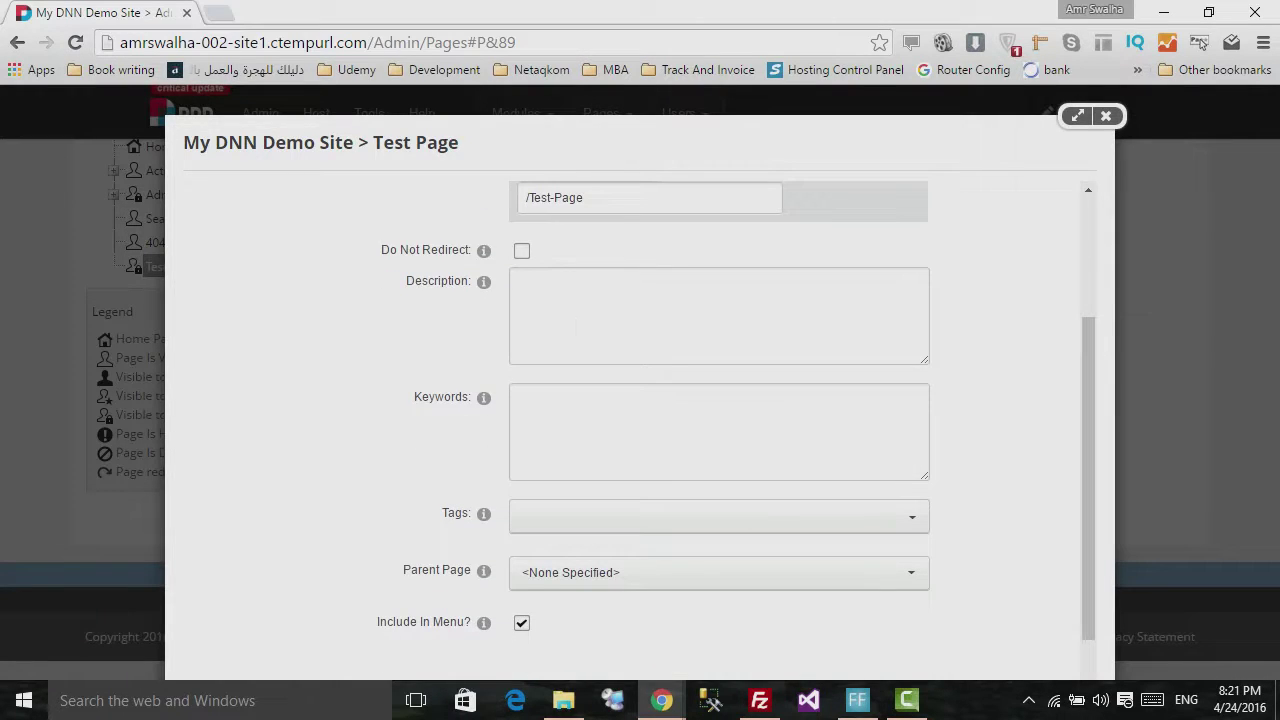
pyautogui.scroll(-1, 575, 325)
pyautogui.scroll(3, 486, 571)
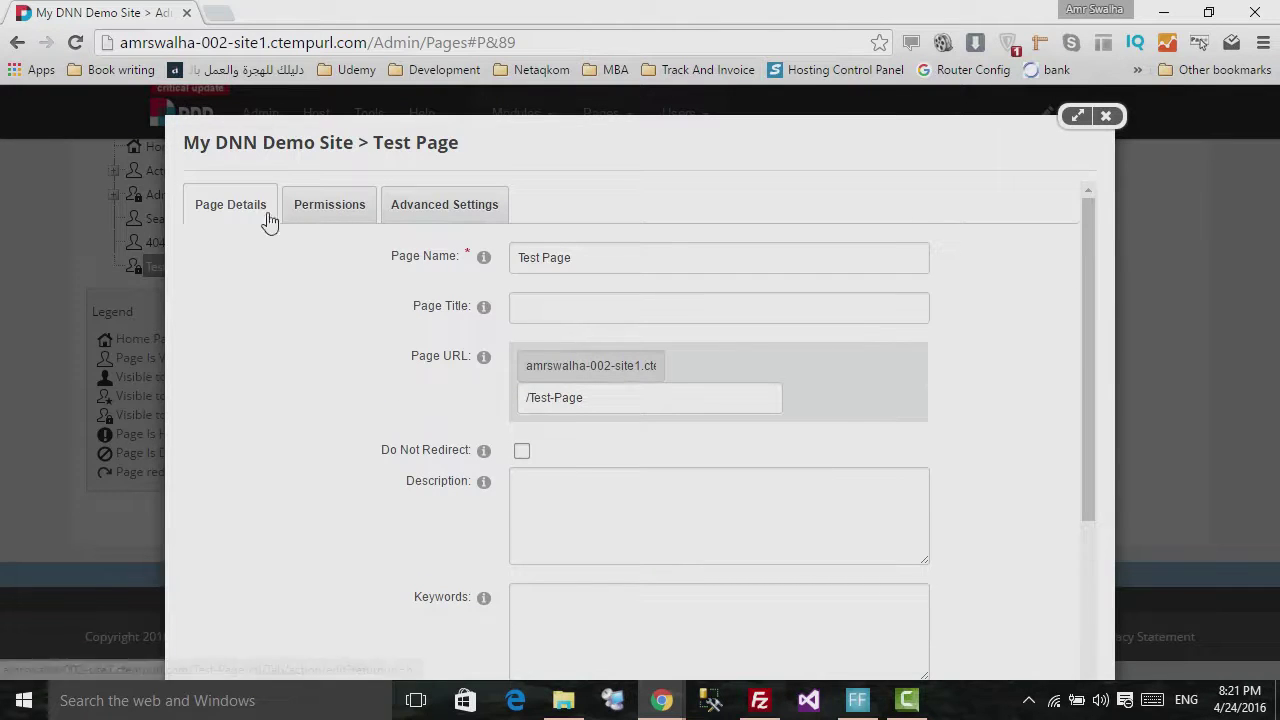
pyautogui.scroll(-1, 340, 370)
pyautogui.scroll(-2, 316, 408)
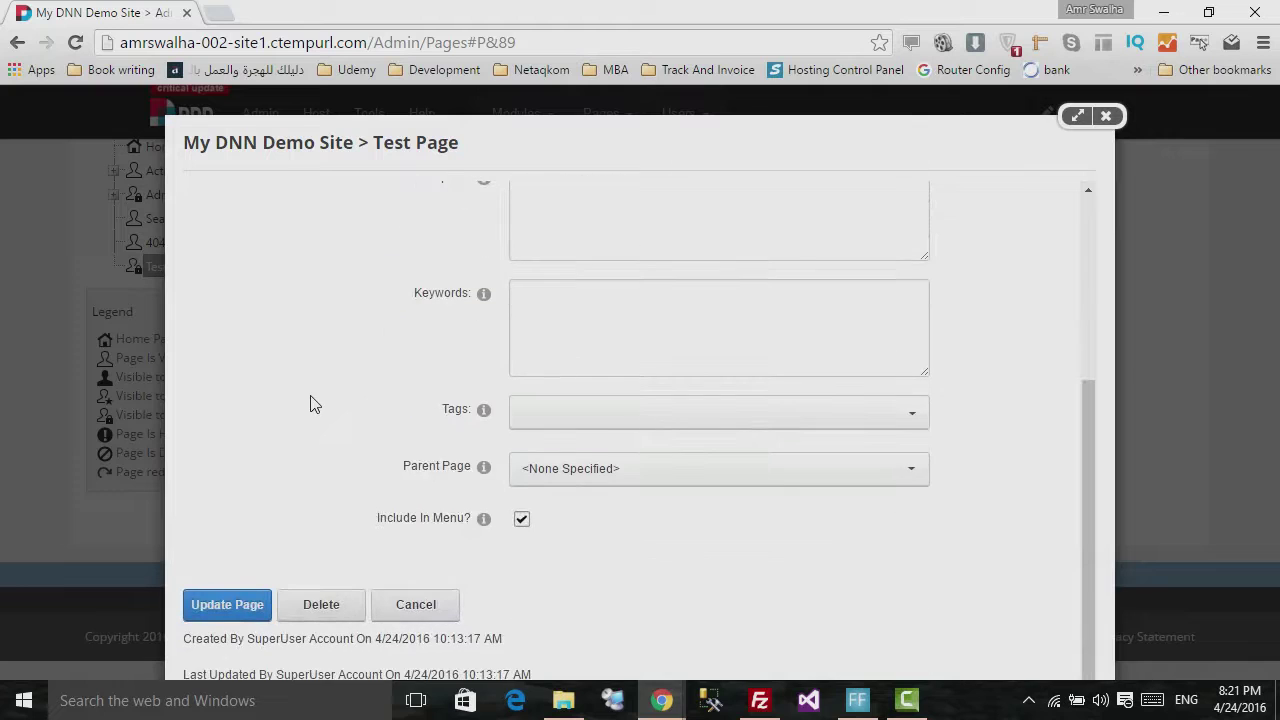
# - Examine the available Parent Page choices and the Tags list in Test Page's details
pyautogui.click(562, 472)
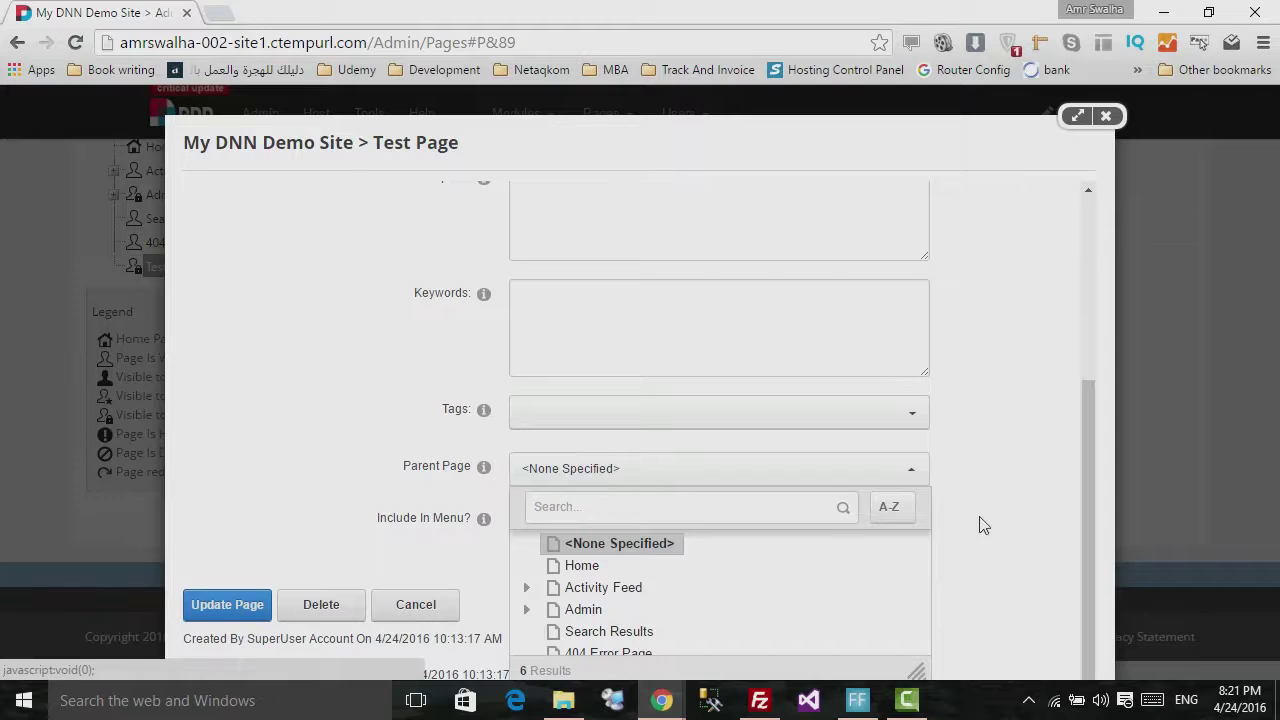
pyautogui.click(860, 393)
pyautogui.click(858, 424)
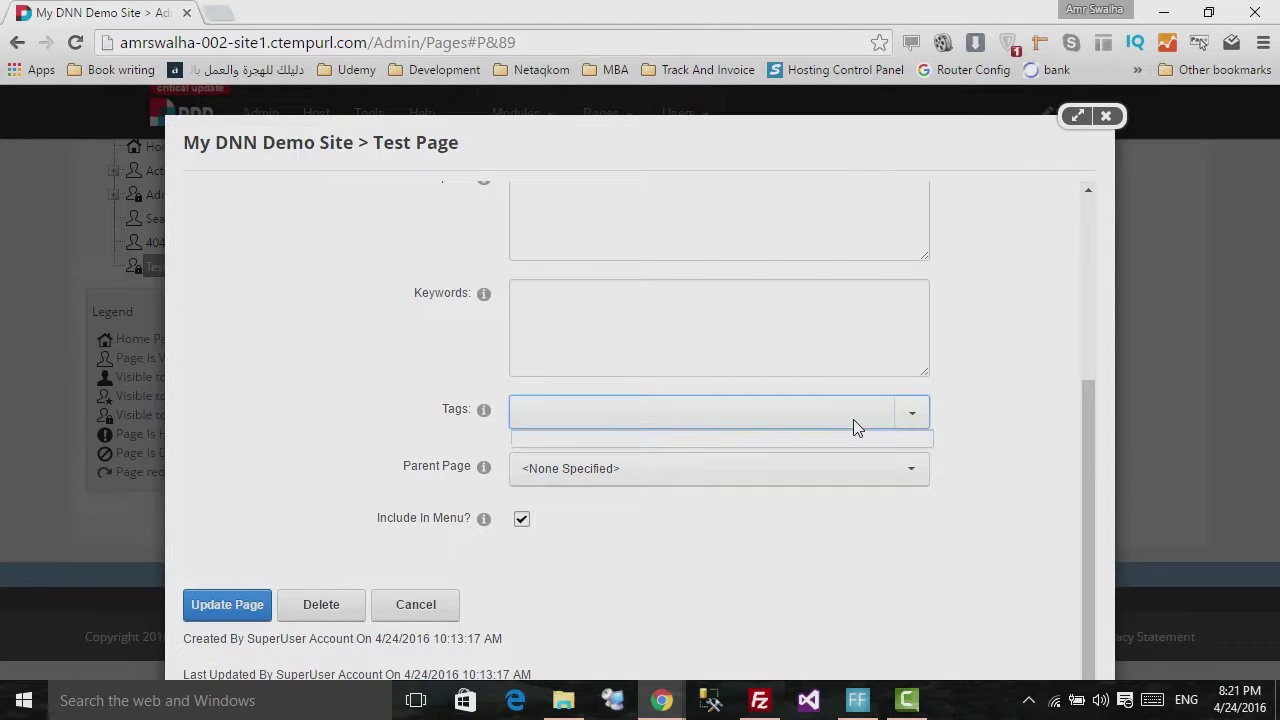
pyautogui.scroll(5, 954, 460)
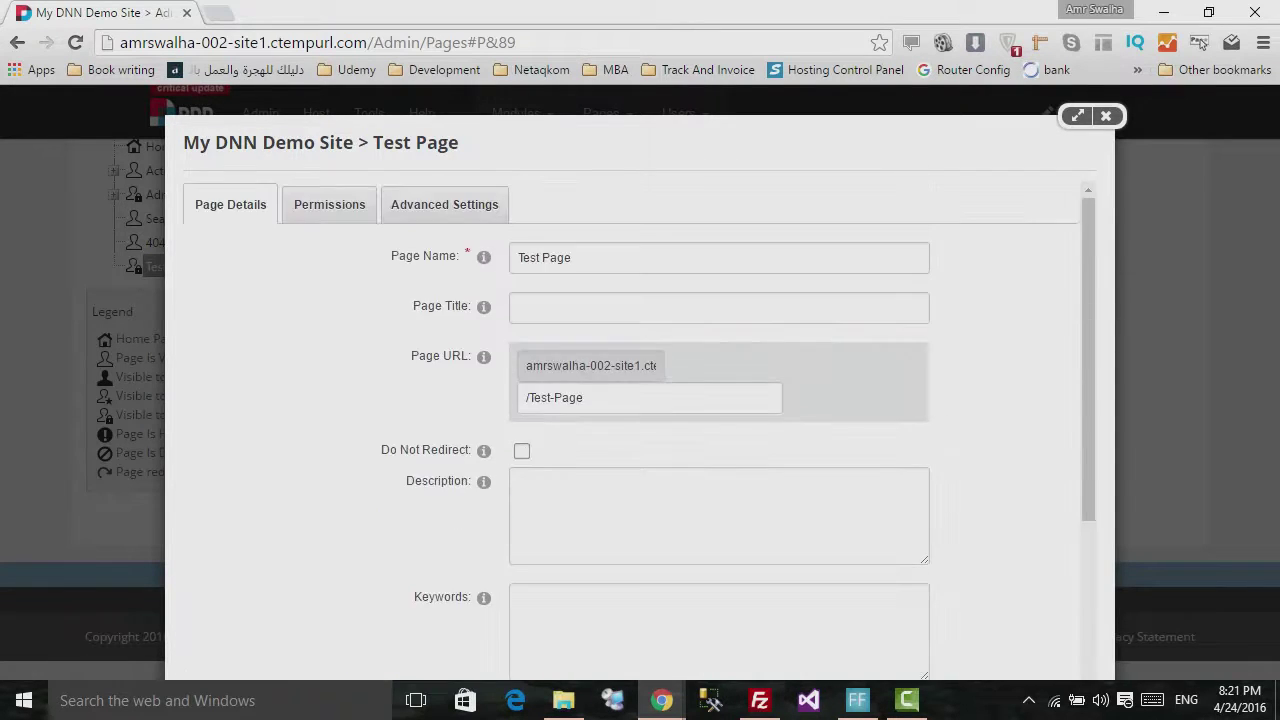
# - Review Test Page's permissions and the Appearance options of its advanced settings, and collapse the Appearance section
pyautogui.click(340, 216)
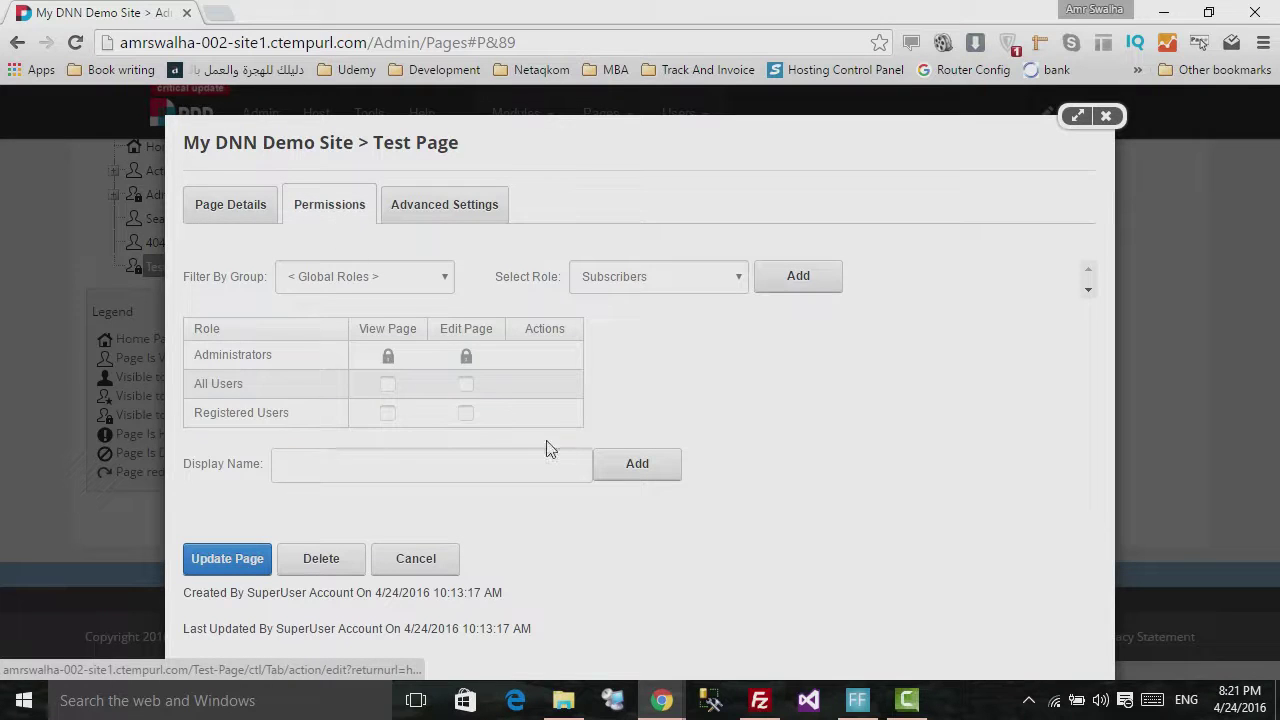
pyautogui.click(435, 207)
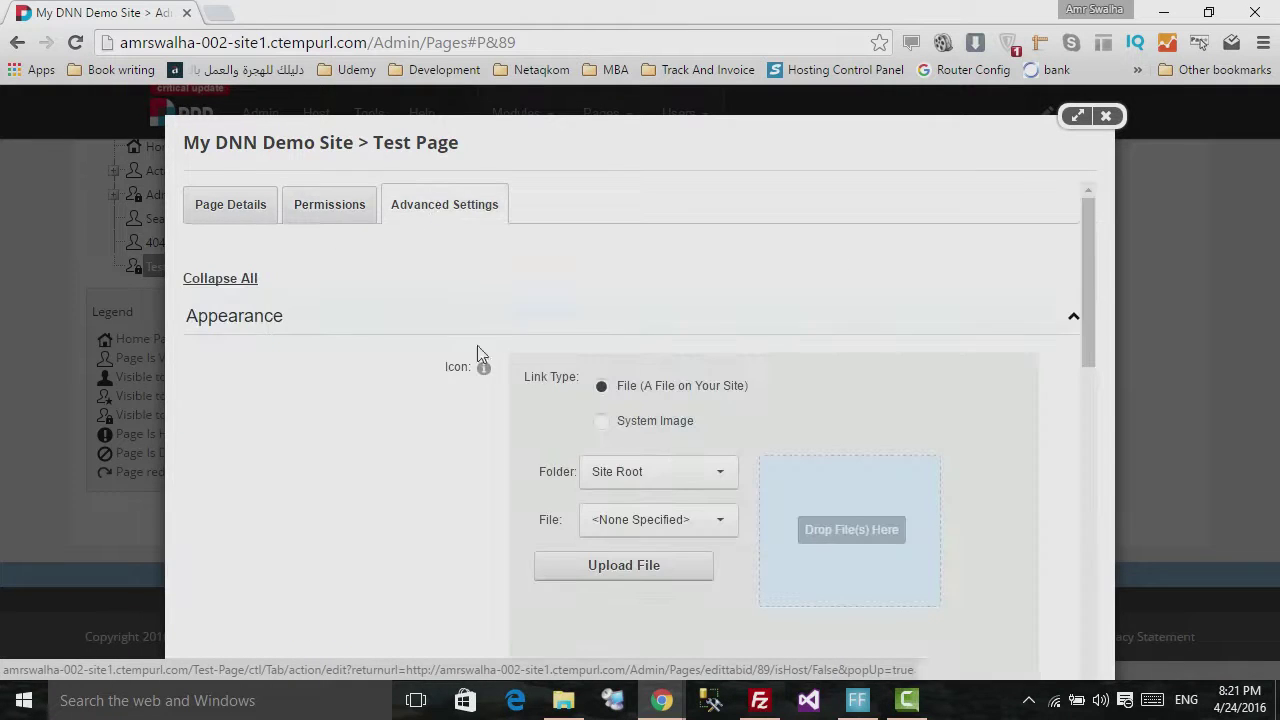
pyautogui.scroll(-3, 440, 410)
pyautogui.scroll(6, 431, 423)
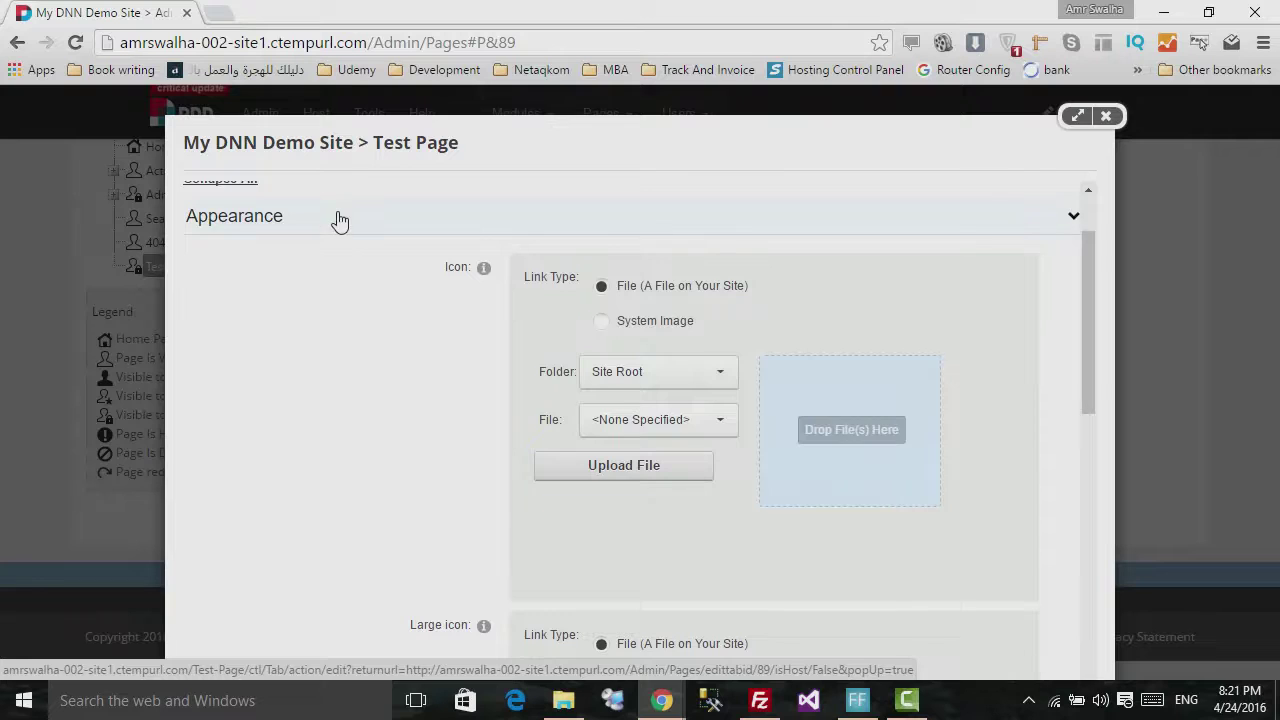
pyautogui.click(337, 219)
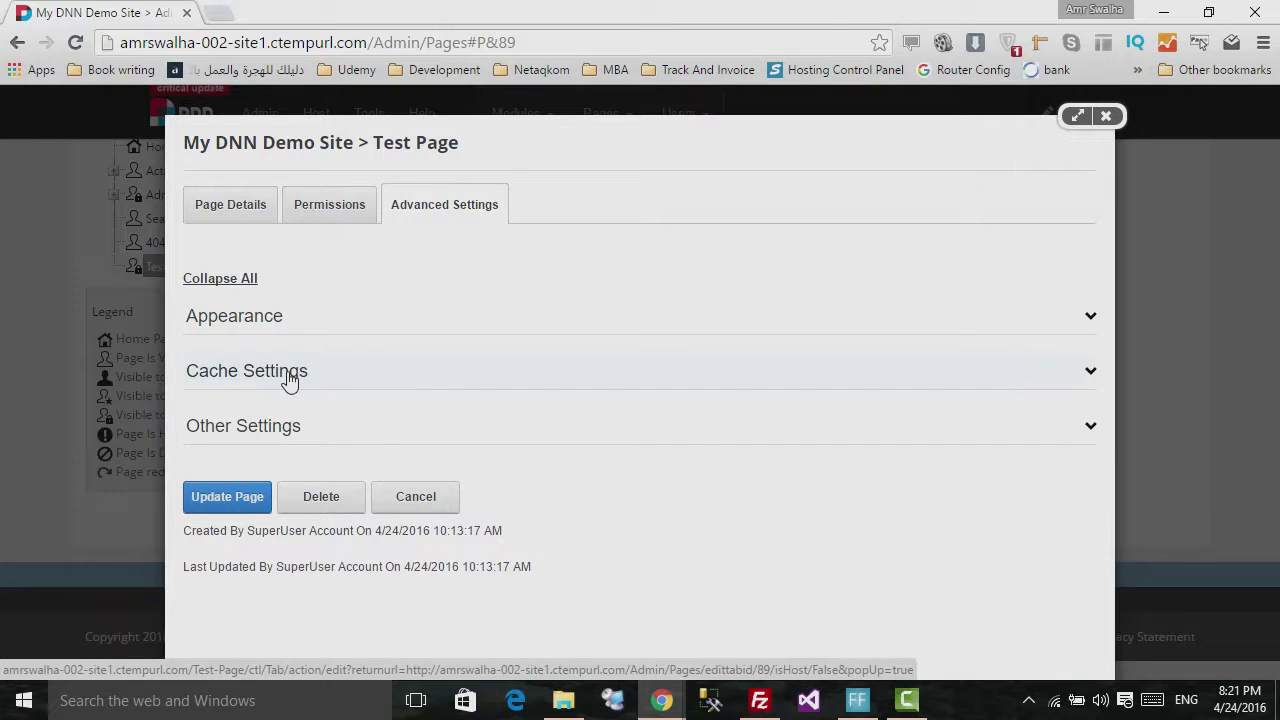
# - Set the Output Cache Provider in Cache Settings to FileOutputCachingProvider
pyautogui.click(312, 380)
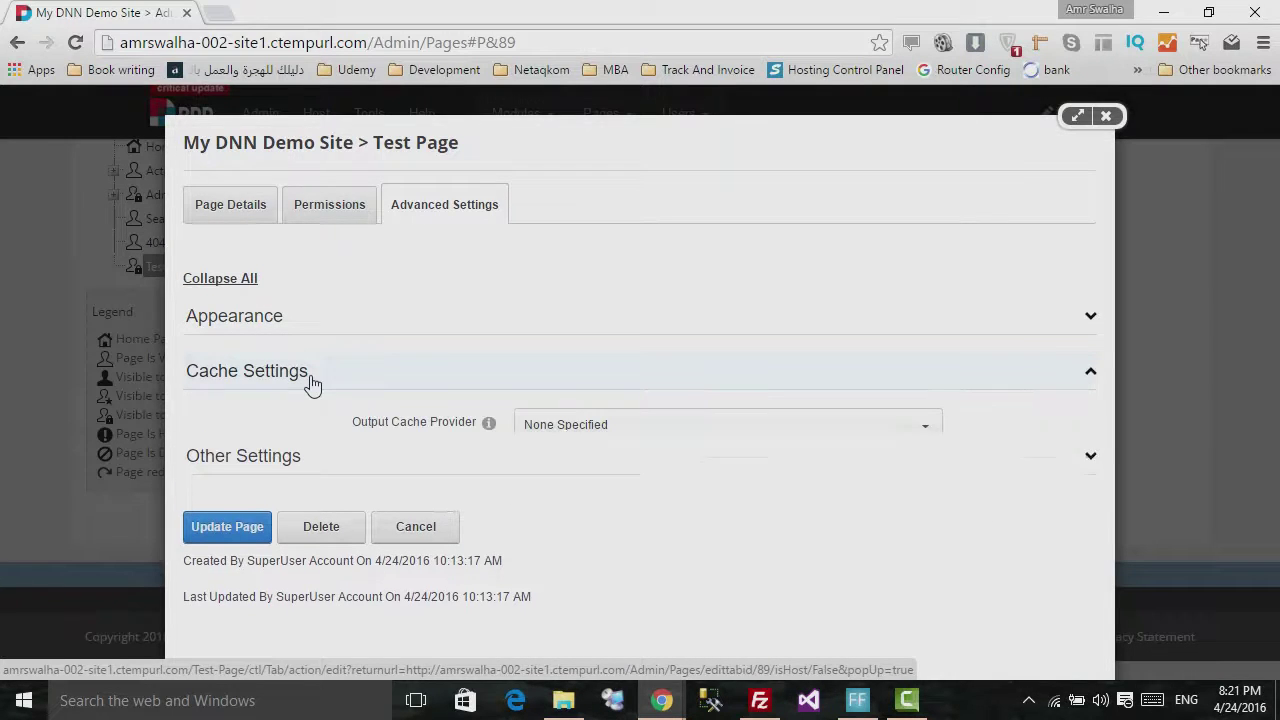
pyautogui.click(576, 424)
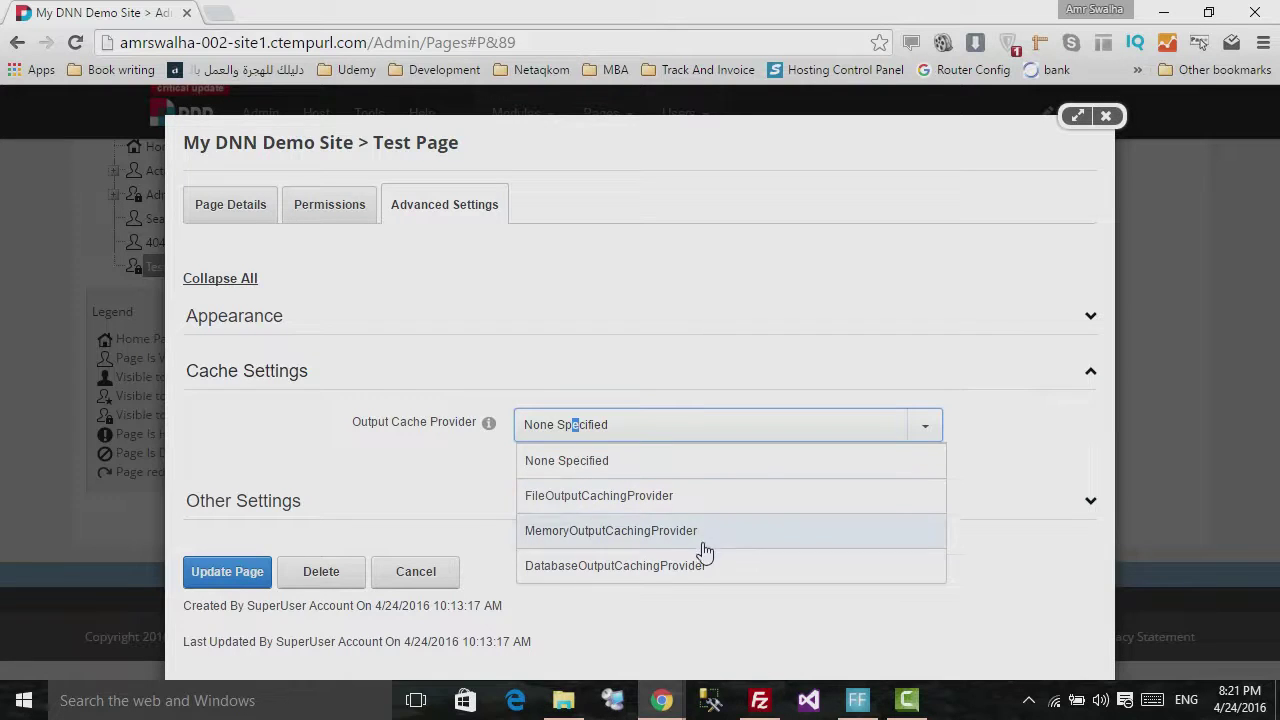
pyautogui.click(704, 502)
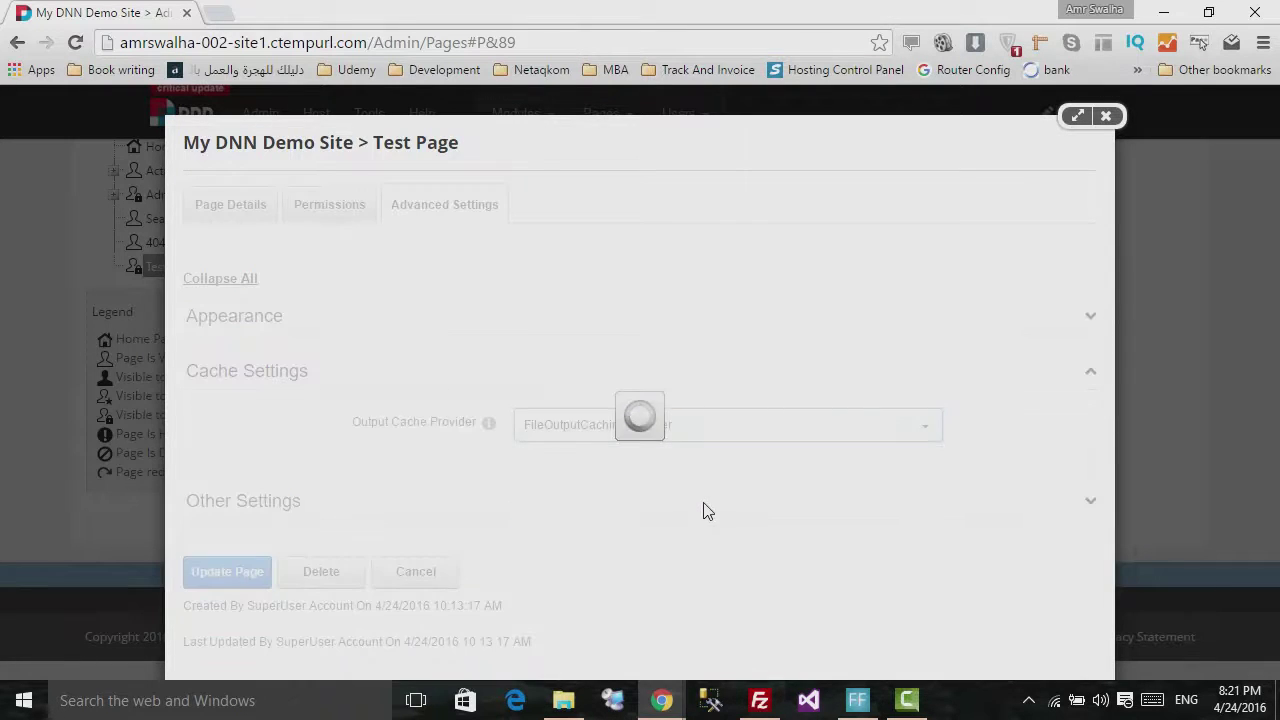
# - Examine the cache duration, parameter and Vary By Limit fields with the limit's help text, and collapse Cache Settings
pyautogui.scroll(-1, 704, 510)
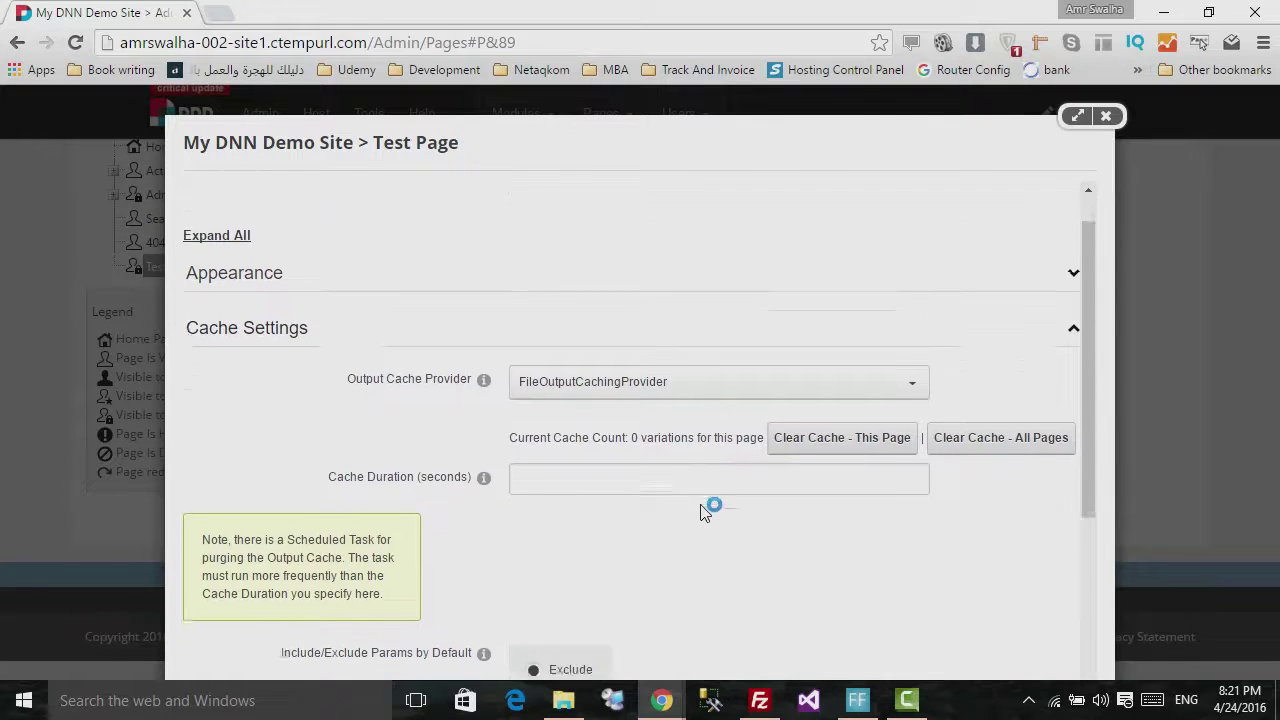
pyautogui.scroll(-1, 694, 423)
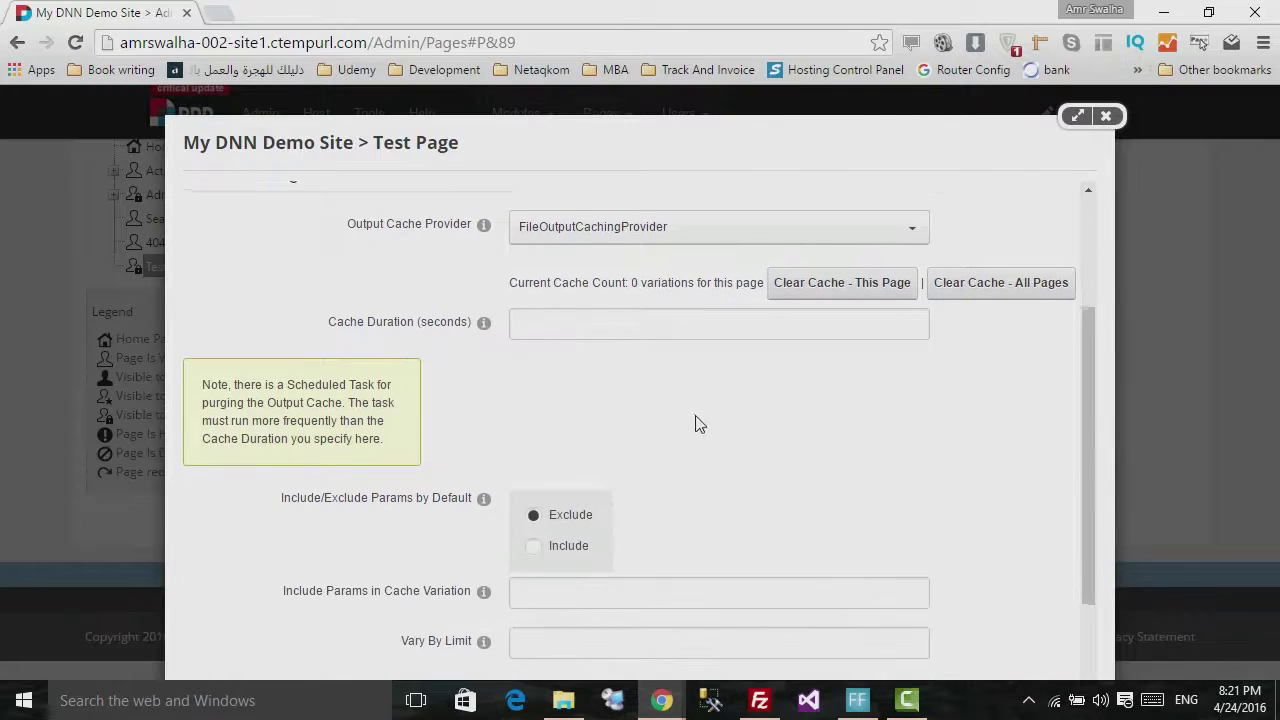
pyautogui.scroll(-1, 691, 466)
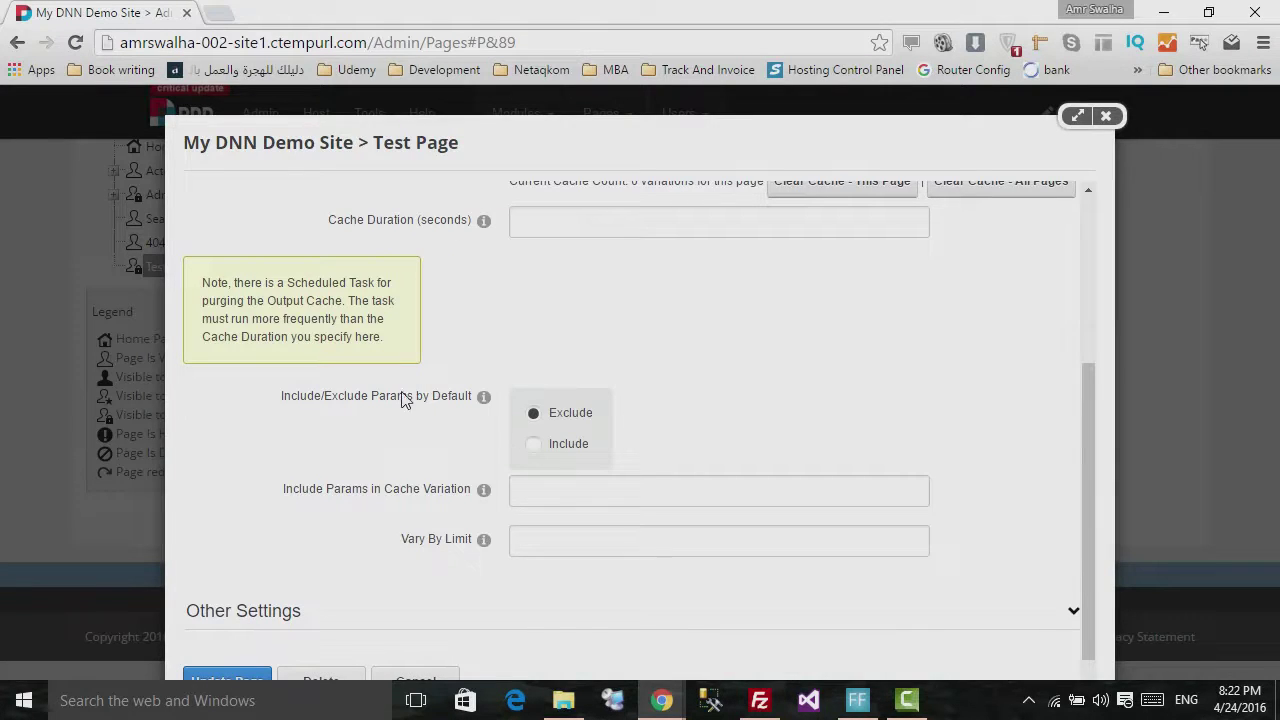
pyautogui.scroll(-1, 623, 463)
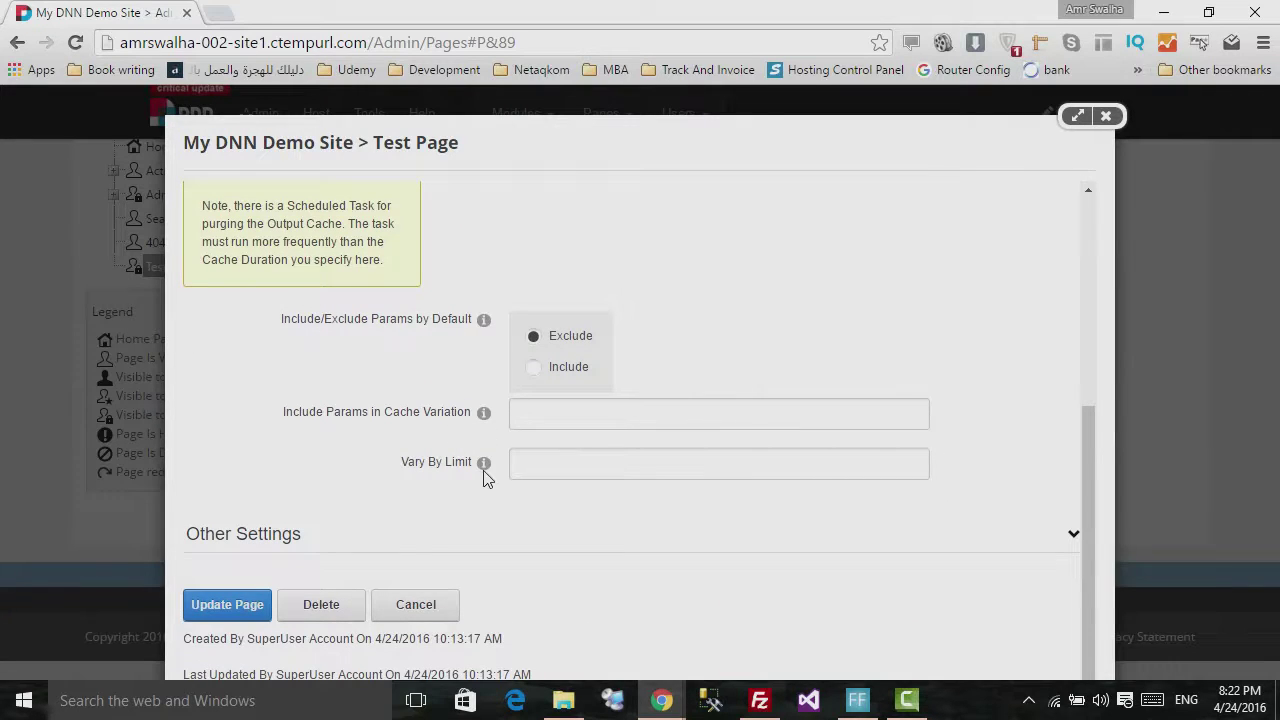
pyautogui.moveTo(490, 470)
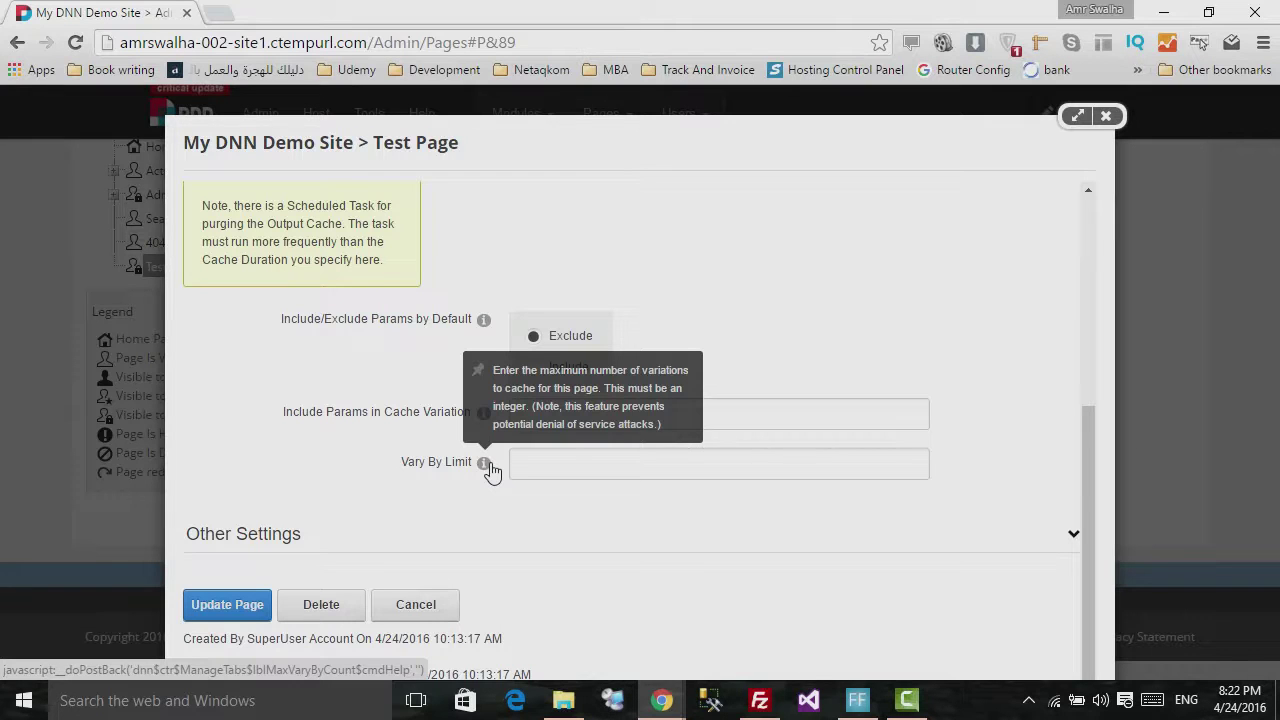
pyautogui.scroll(4, 557, 443)
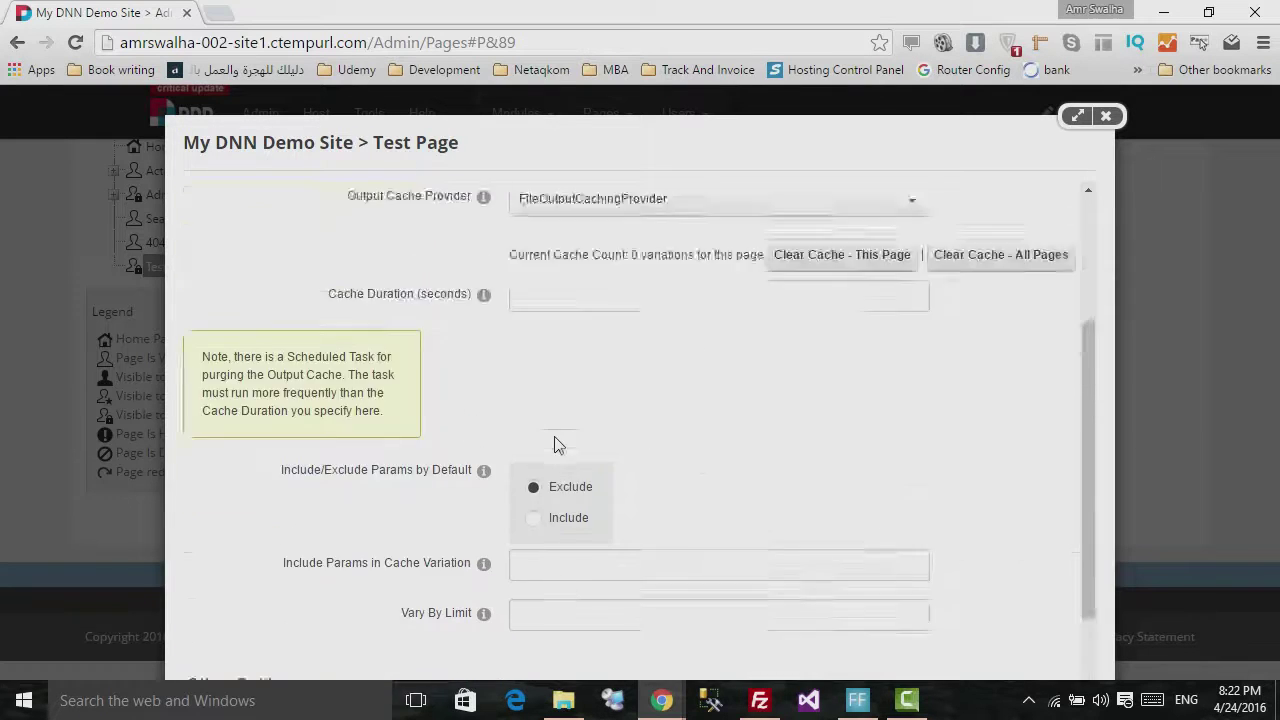
pyautogui.click(425, 384)
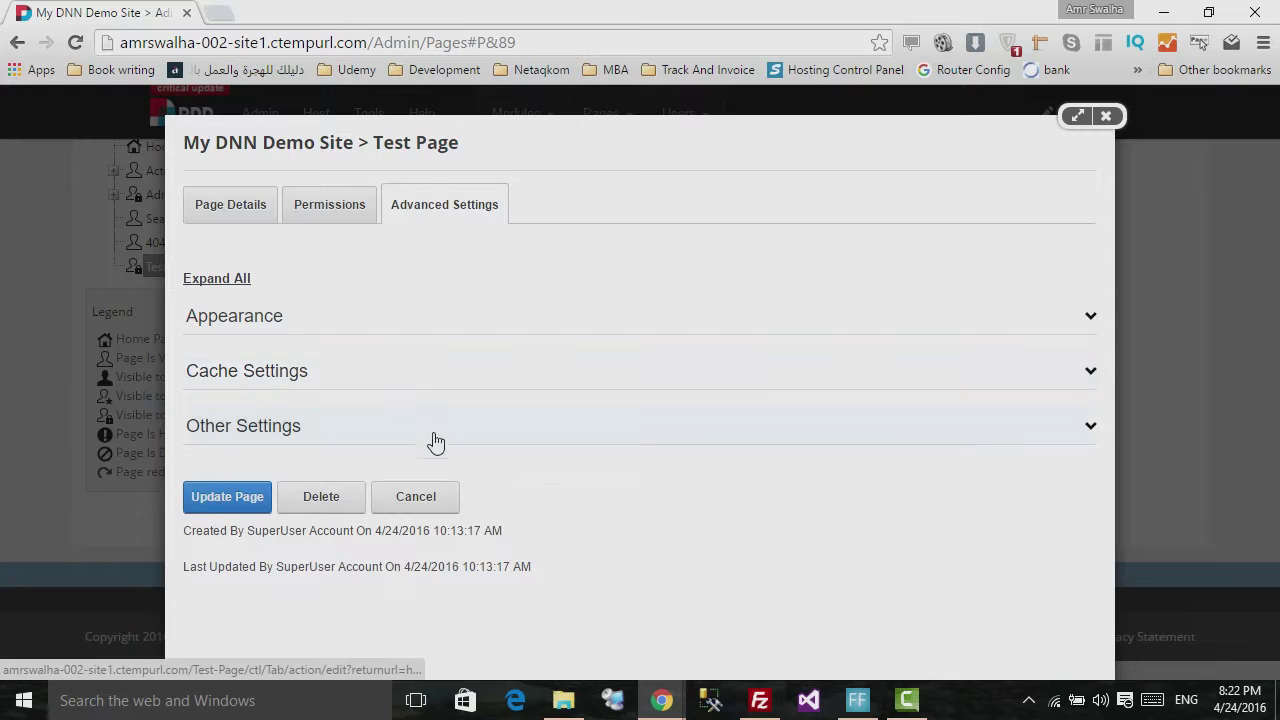
# - Expand Other Settings to examine indexing, site map priority, link URL and the start and end date help, and collapse it
pyautogui.click(405, 428)
pyautogui.scroll(-1, 443, 429)
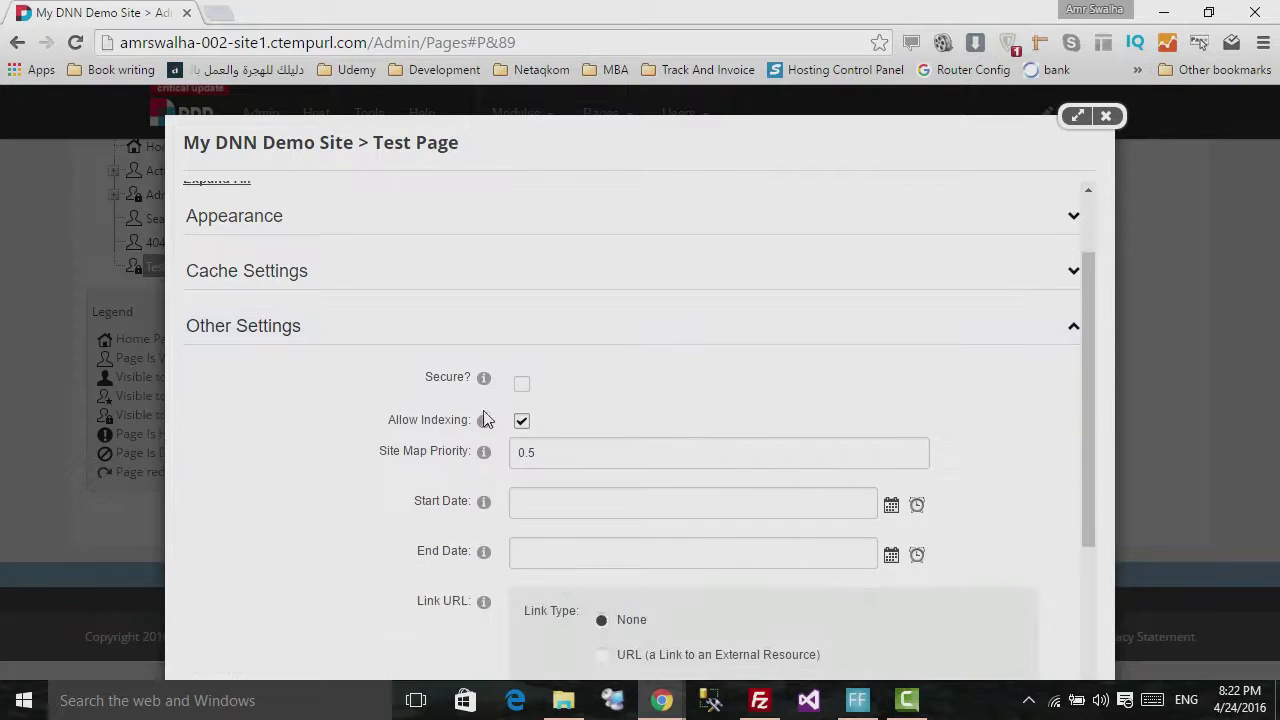
pyautogui.scroll(-3, 371, 503)
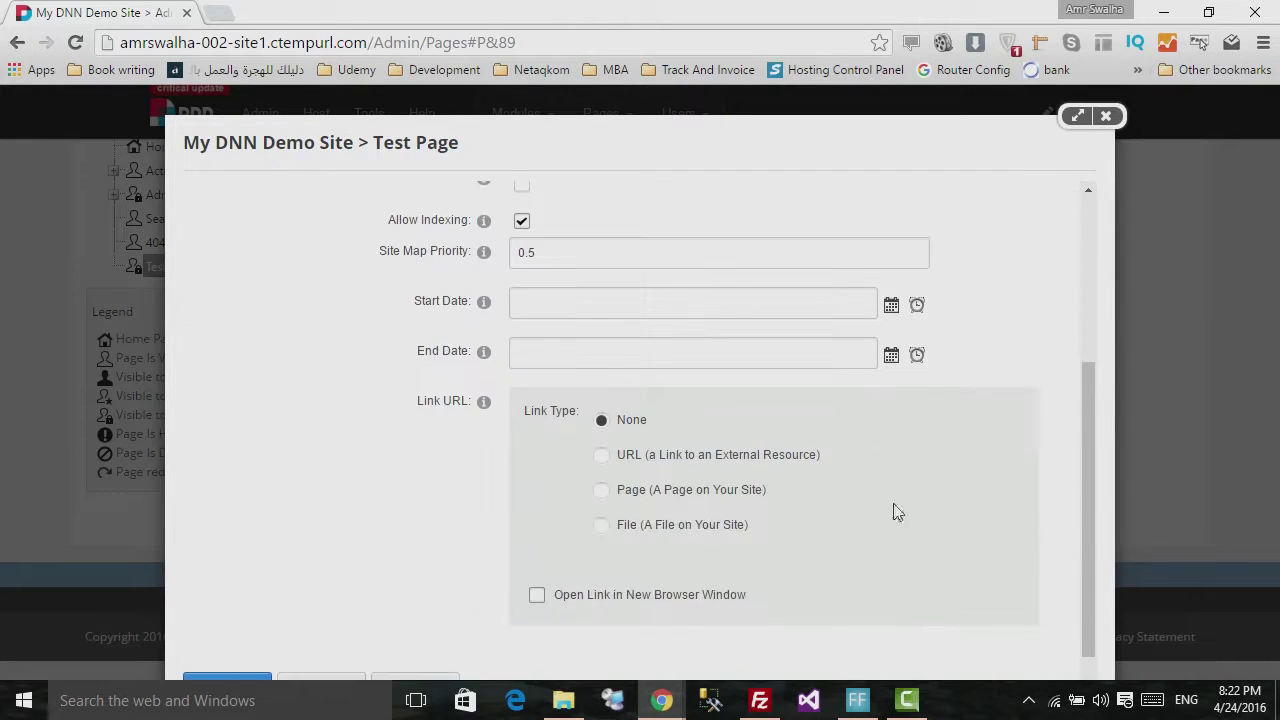
pyautogui.scroll(2, 880, 523)
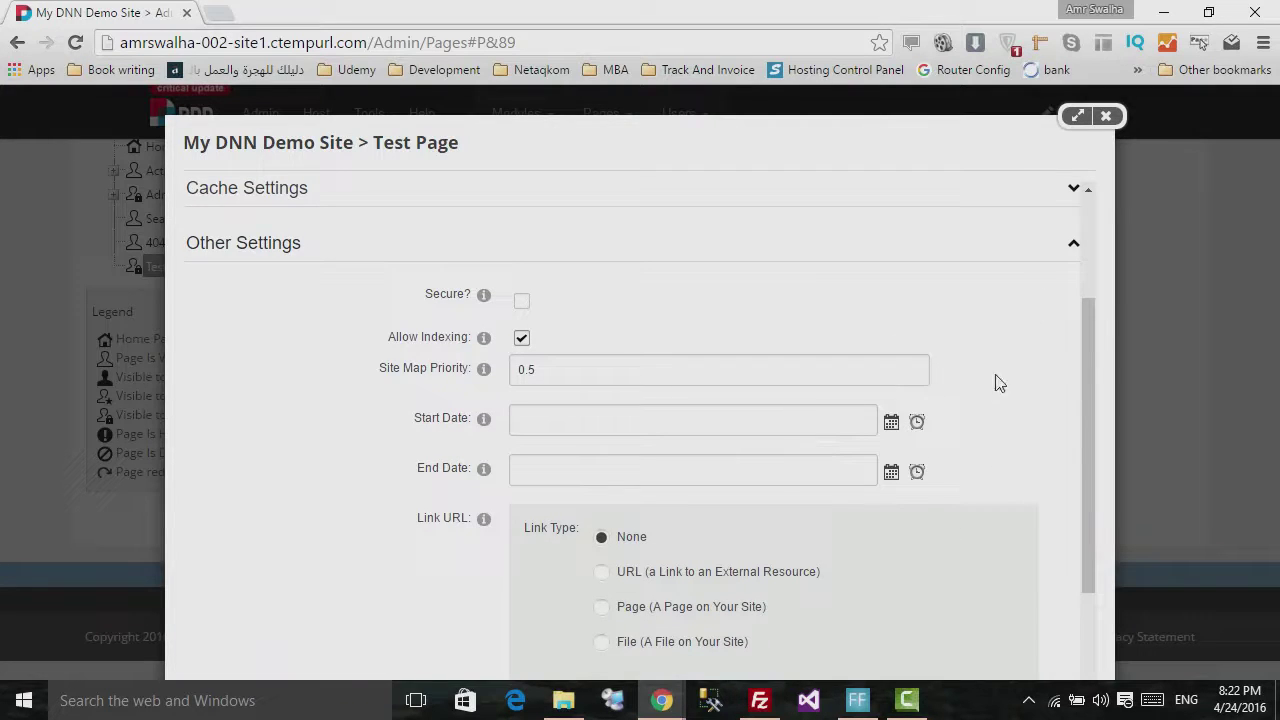
pyautogui.moveTo(483, 424)
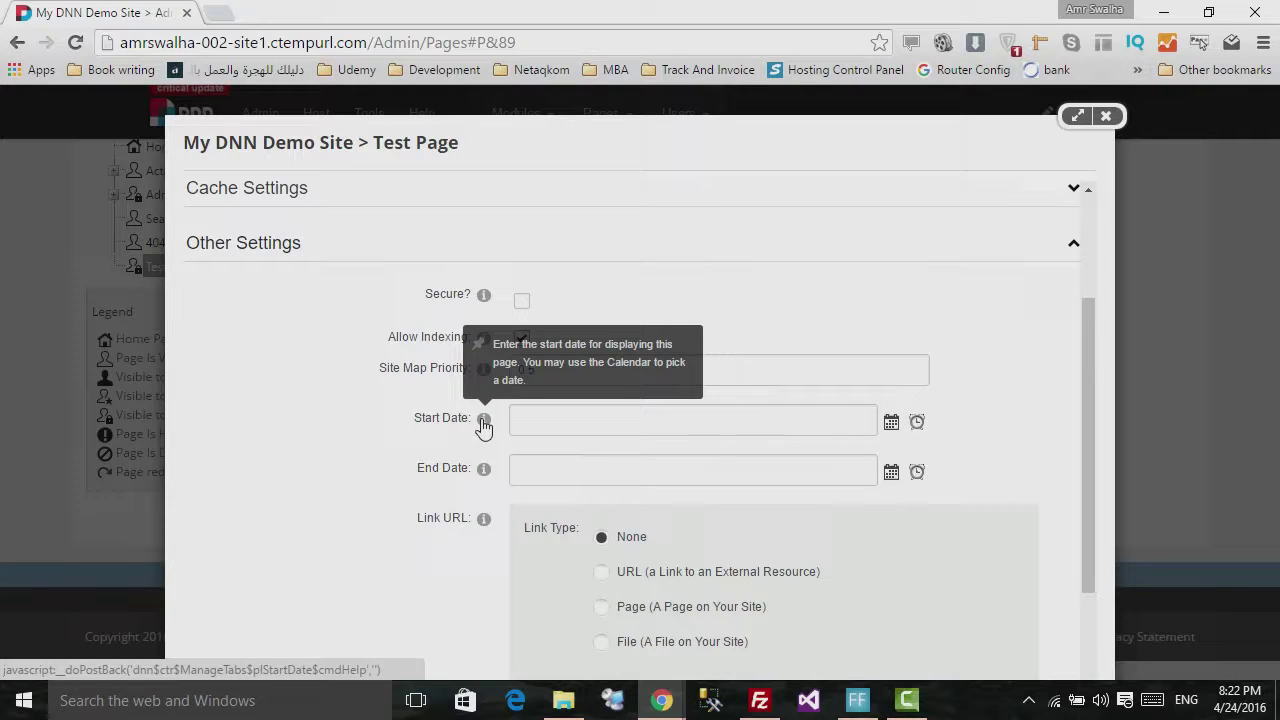
pyautogui.moveTo(483, 470)
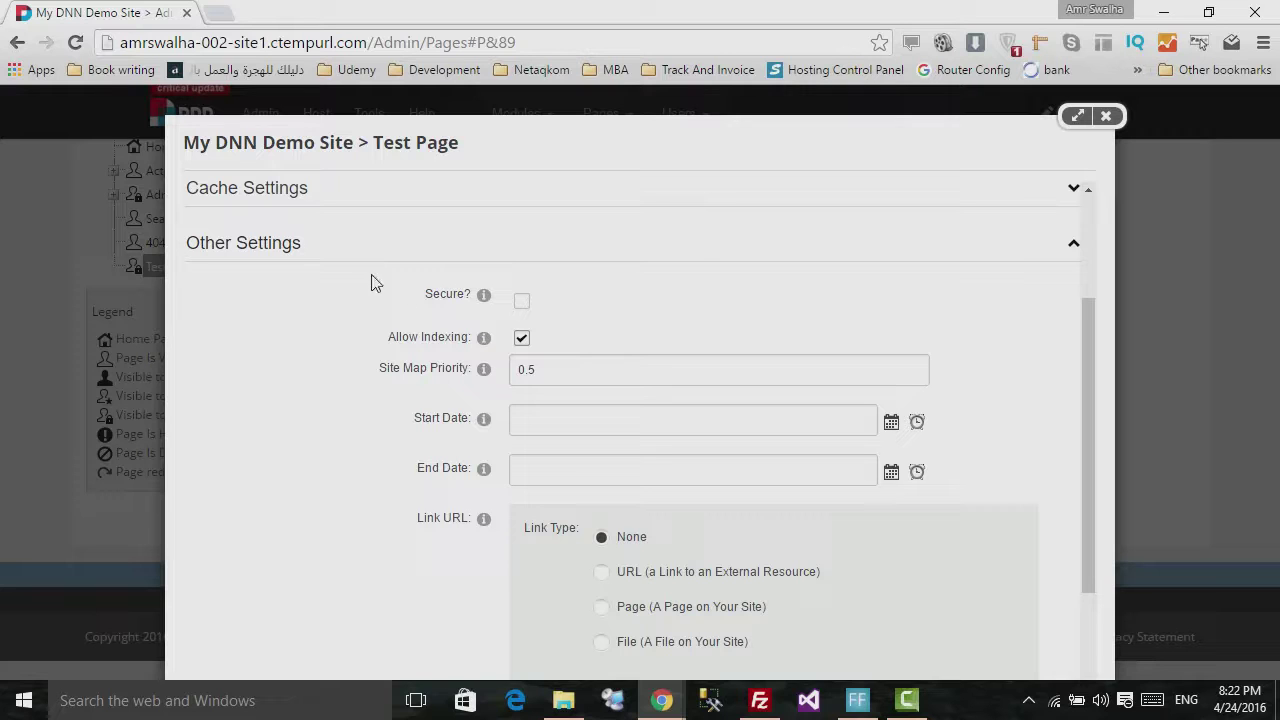
pyautogui.click(345, 259)
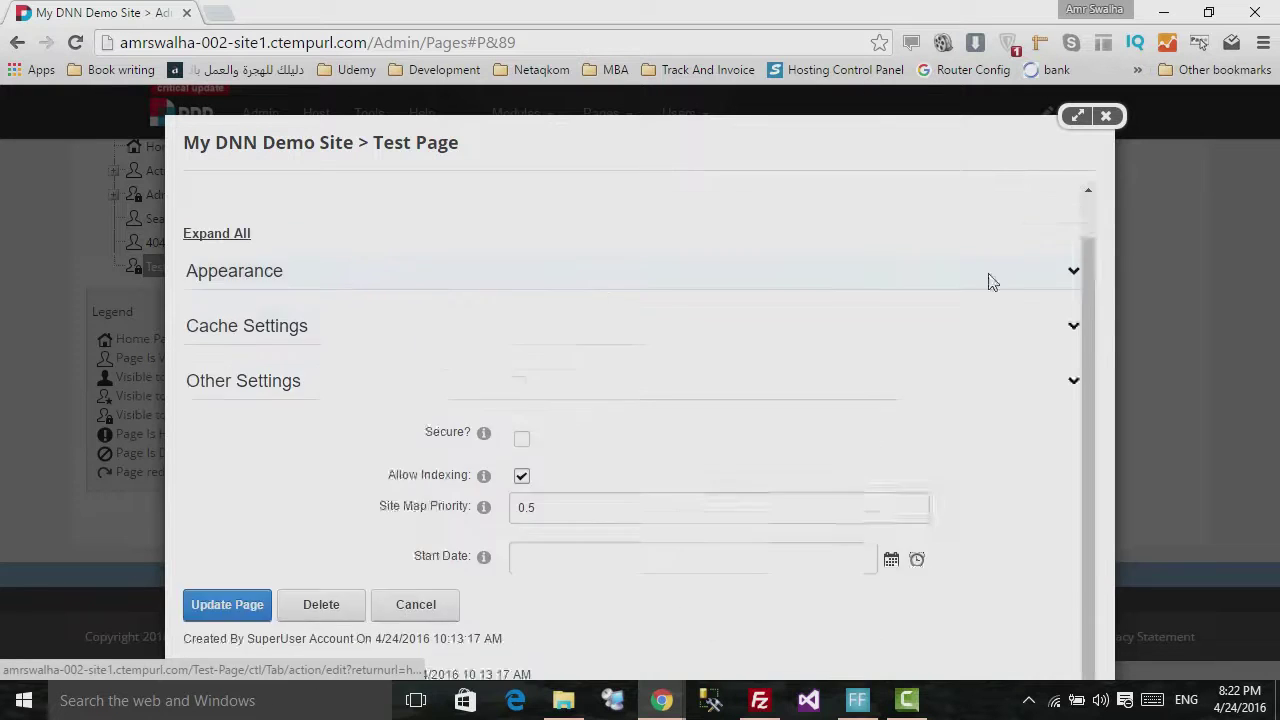
# - Close the page settings dialog, go to Test Page on the site and switch it to edit mode
pyautogui.click(1104, 115)
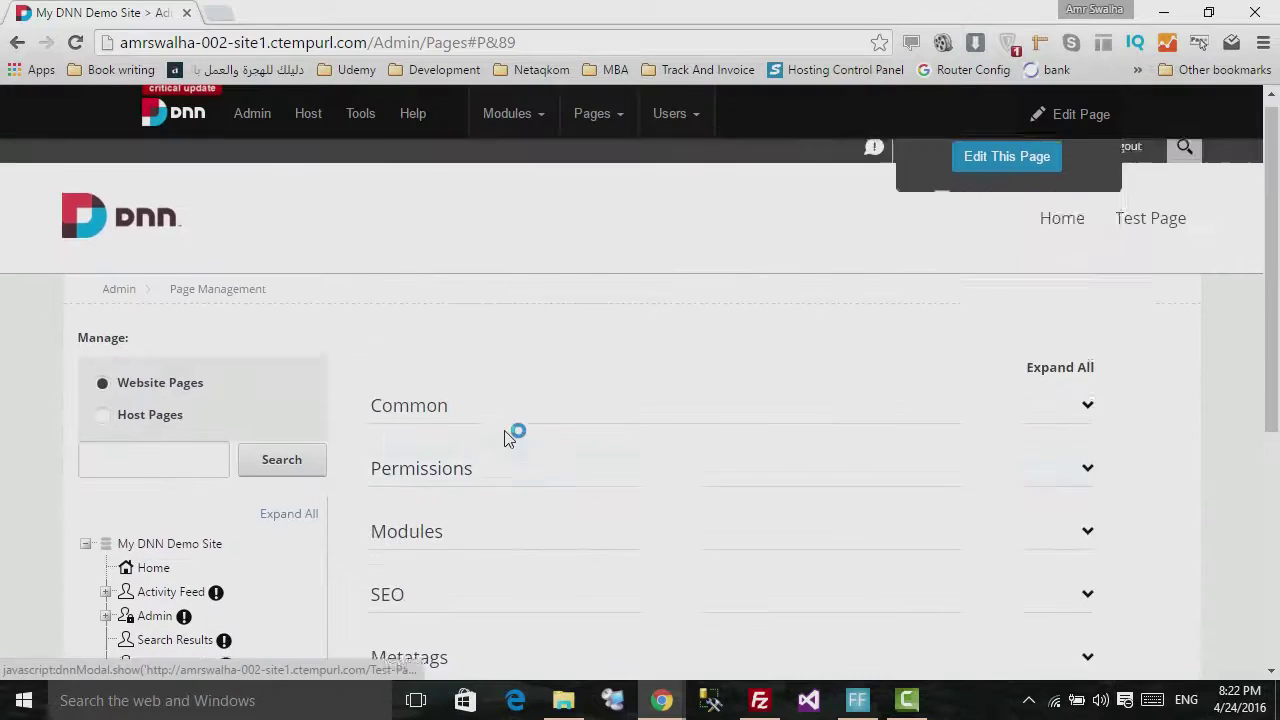
pyautogui.click(1160, 230)
pyautogui.click(636, 220)
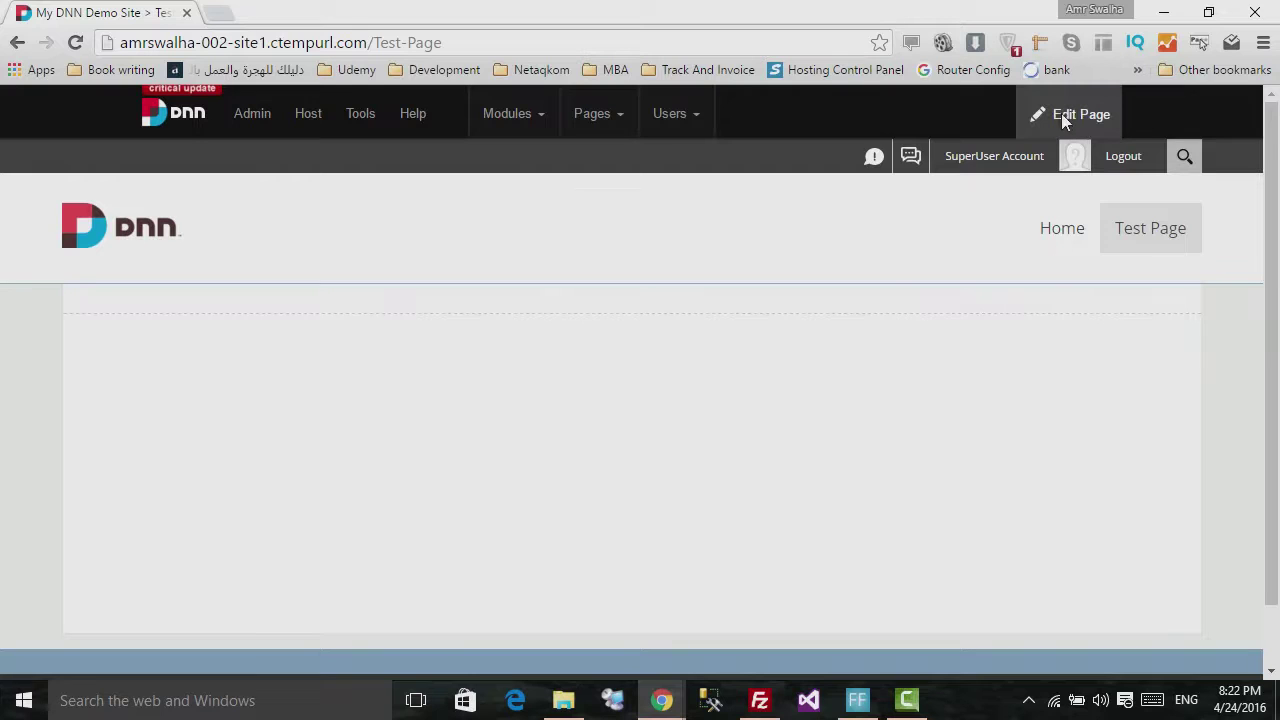
pyautogui.moveTo(1063, 120)
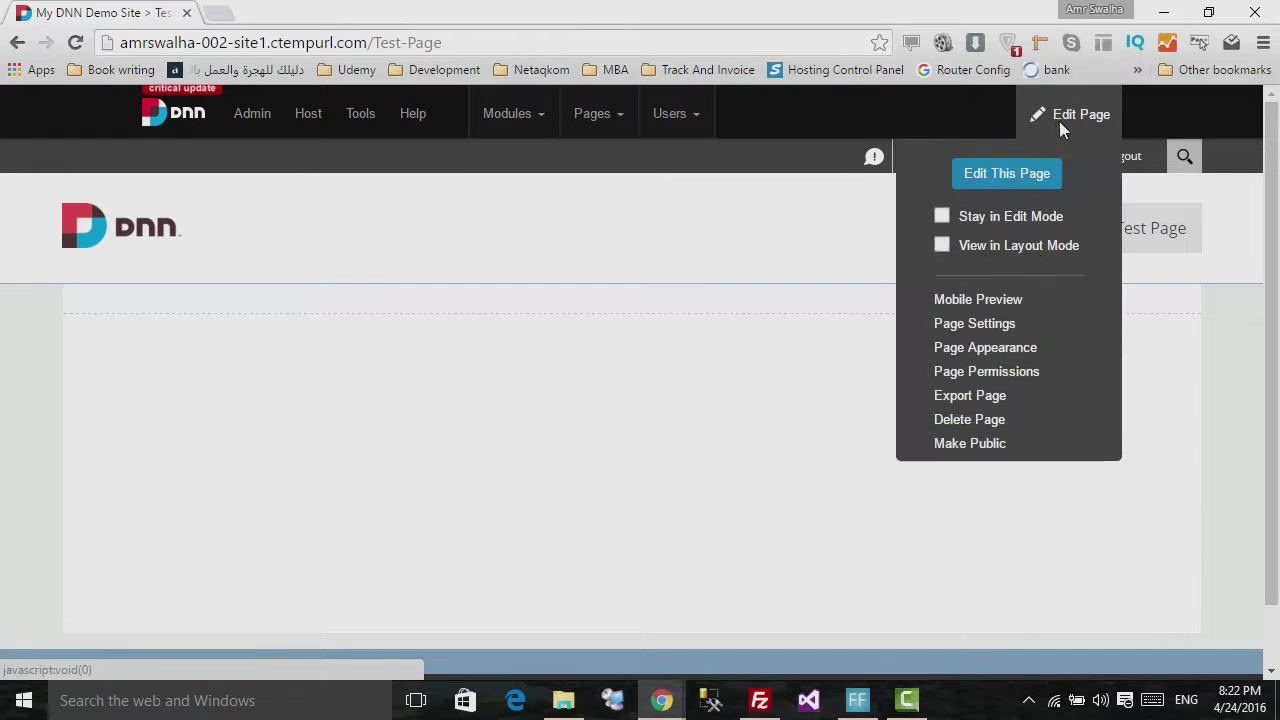
pyautogui.click(1048, 184)
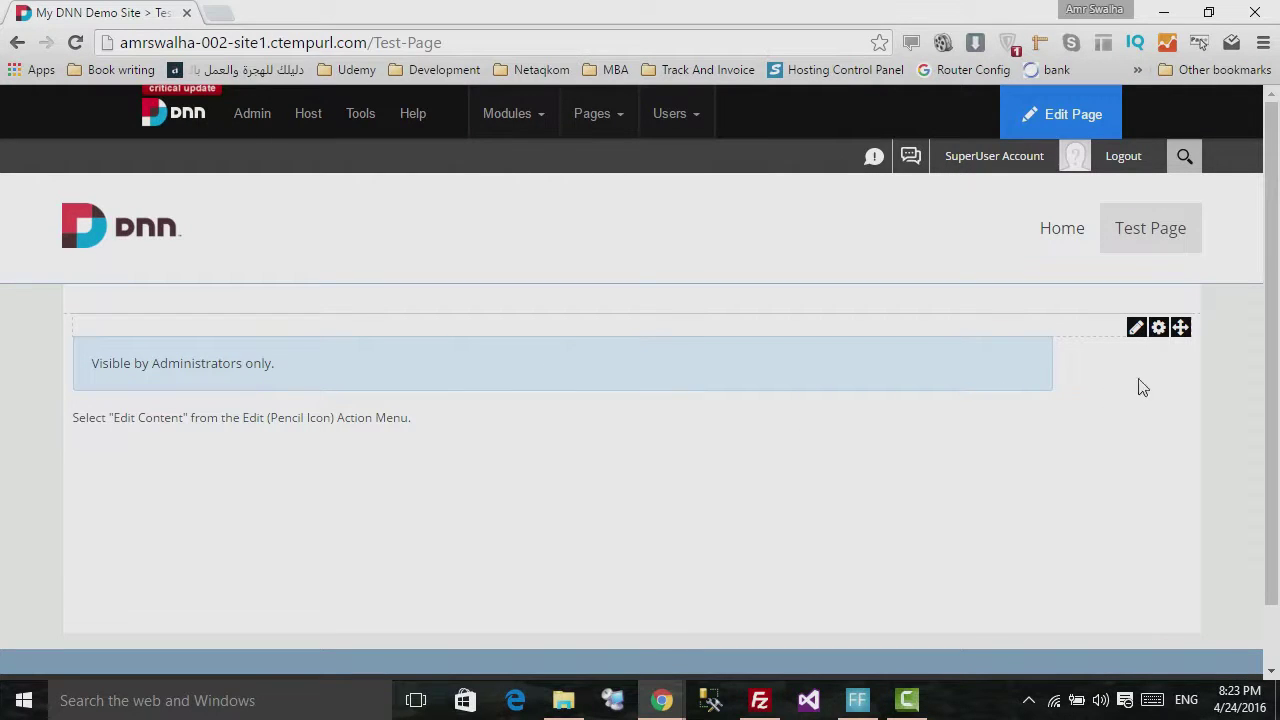
# - Open the content of Test Page's text module for editing and replace the placeholder with "Hello to my test page"
pyautogui.moveTo(1137, 337)
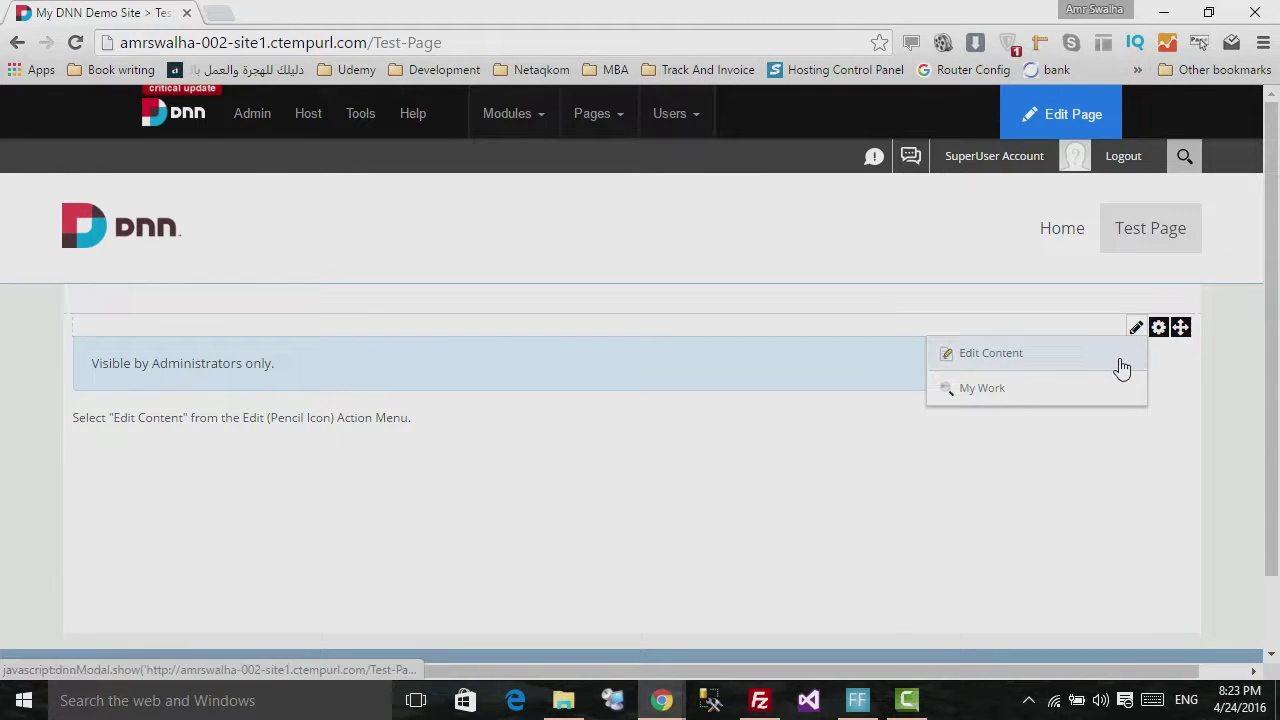
pyautogui.click(1120, 366)
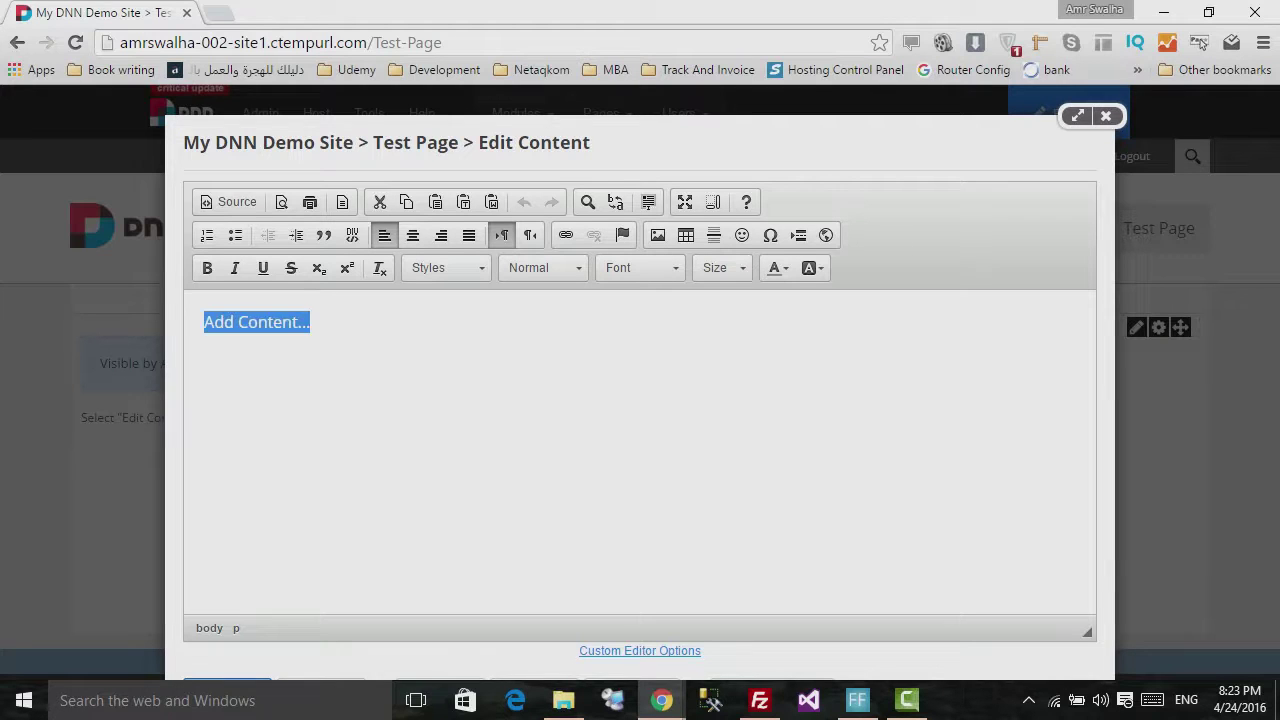
pyautogui.write('Hello to ')
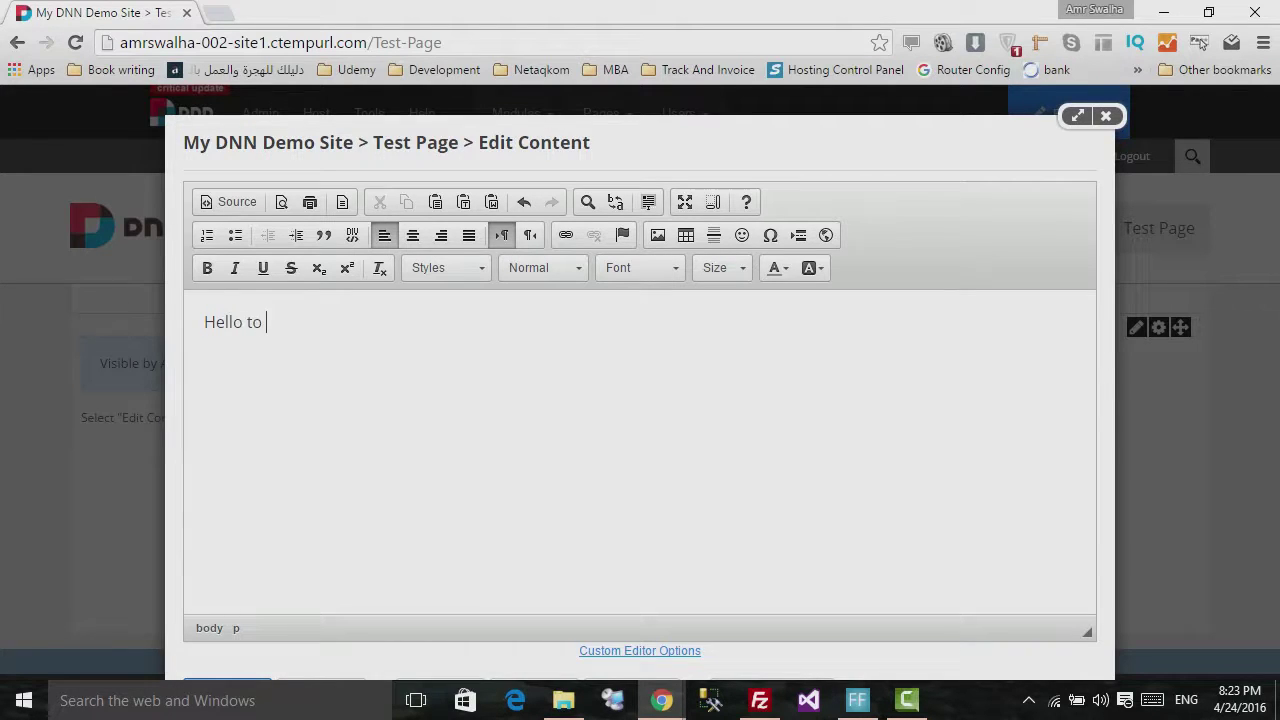
pyautogui.write('my test page')
# - Make the entire module text bold, enlarge the Edit Content dialog and save the content
pyautogui.hotkey('ctrl', 'a')
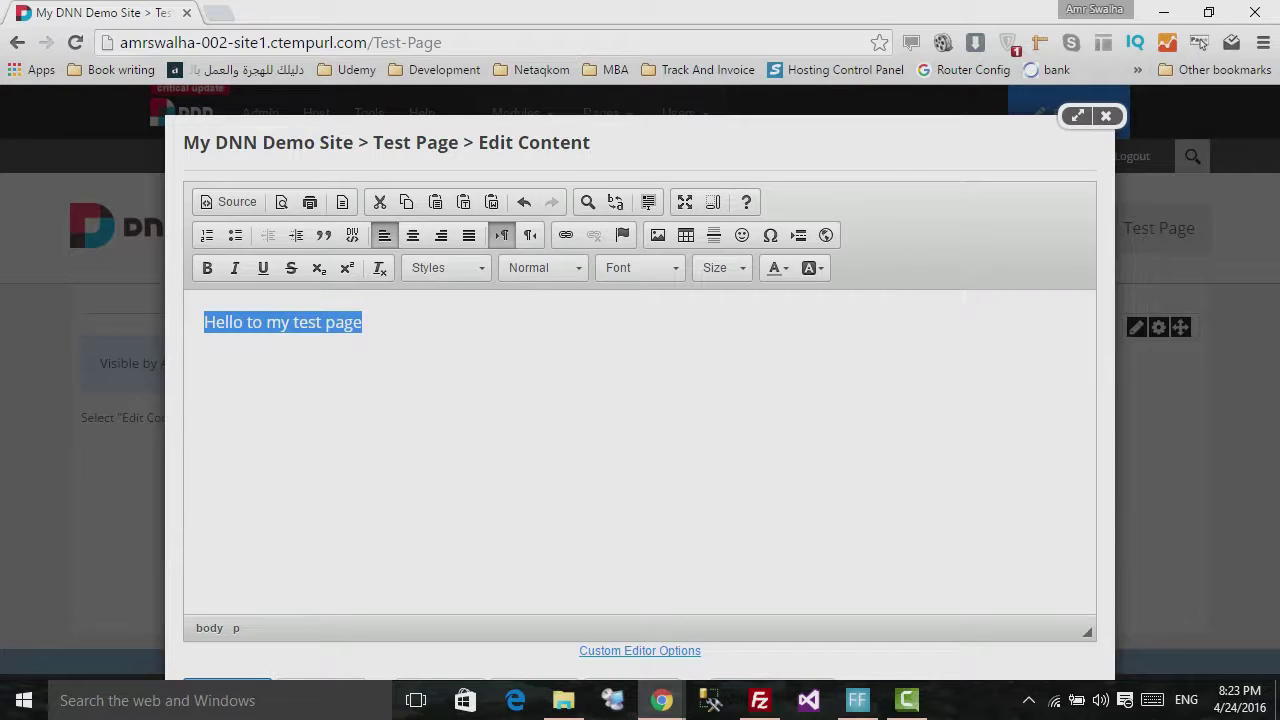
pyautogui.click(207, 268)
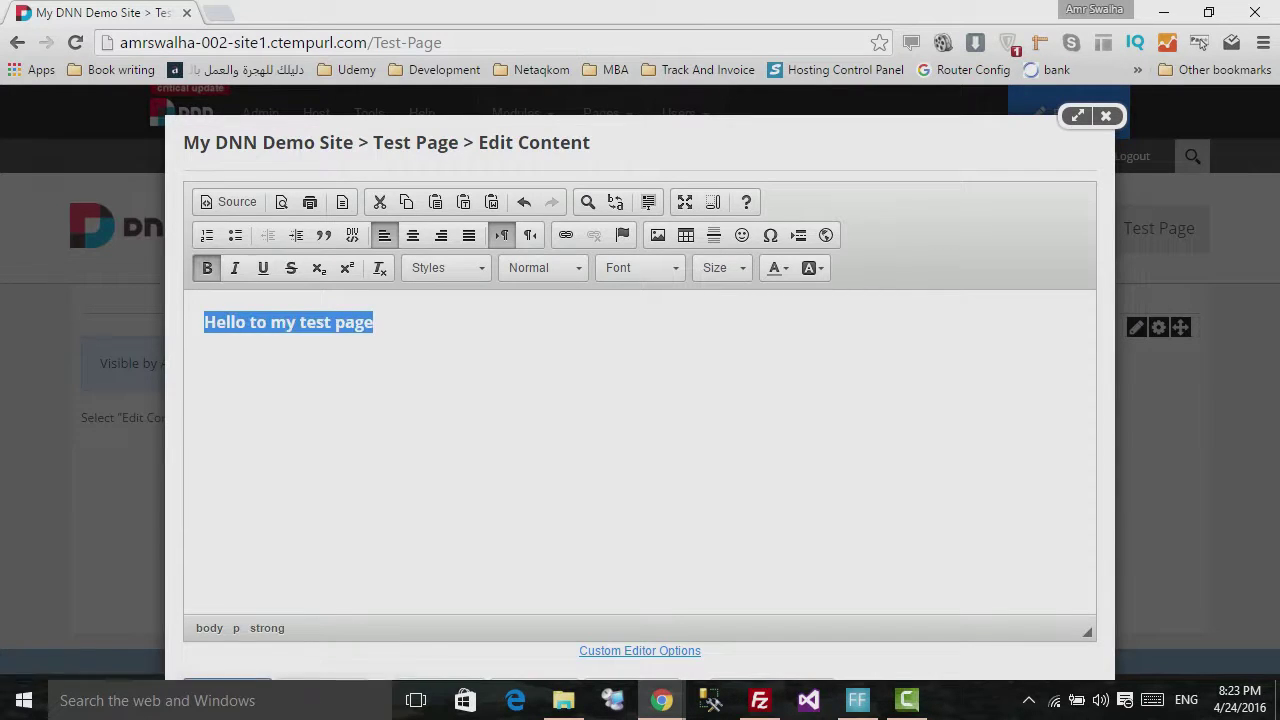
pyautogui.click(1077, 116)
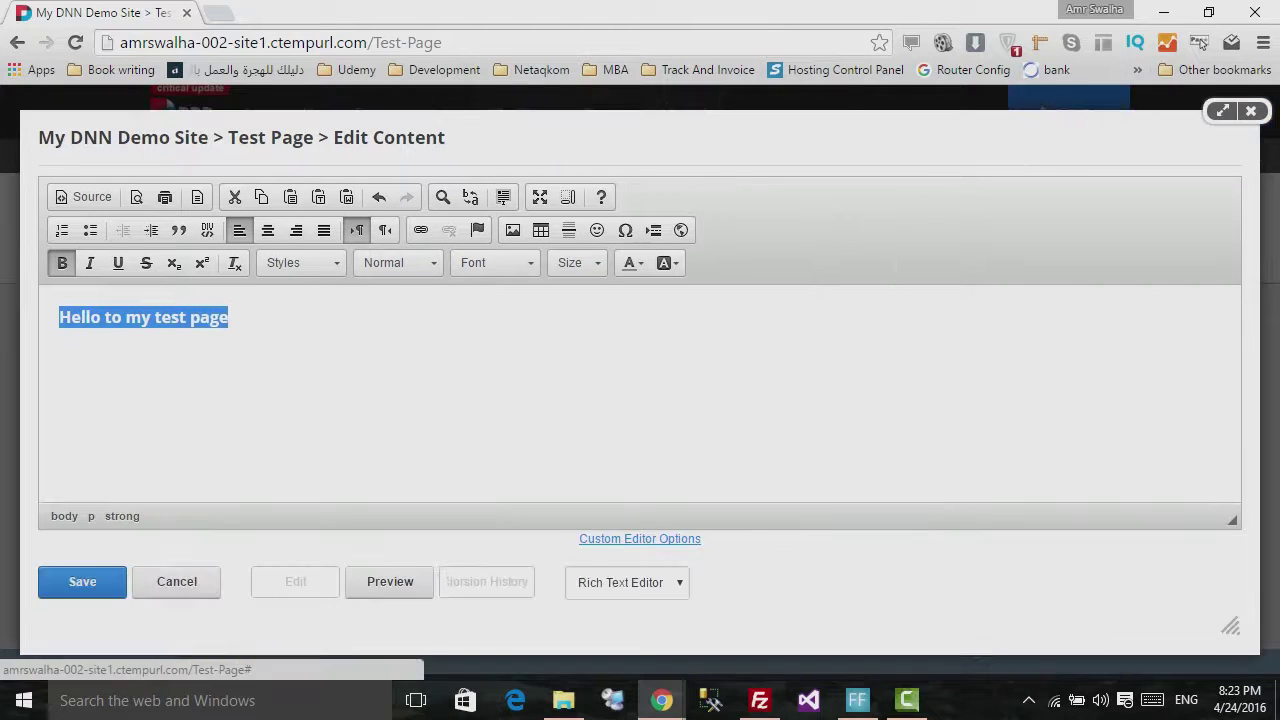
pyautogui.click(82, 591)
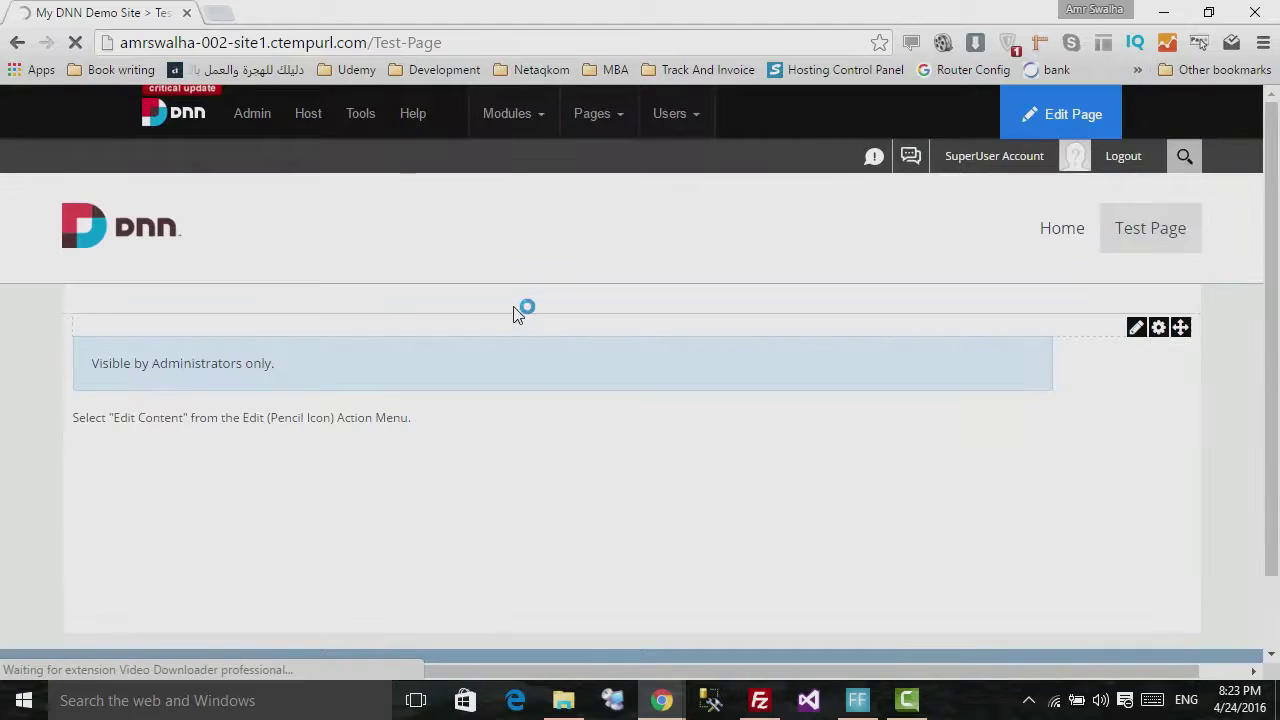